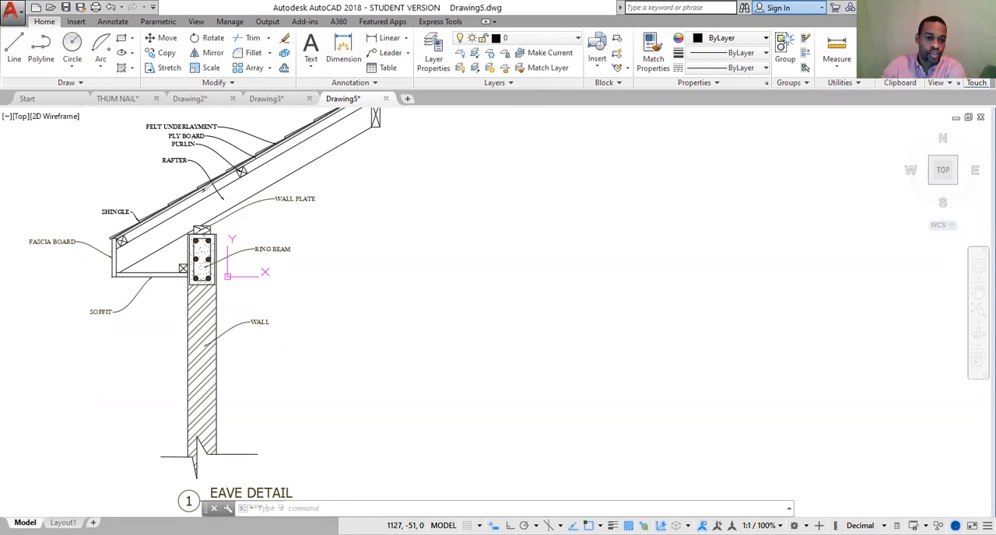
mouse_move(123, 235)
mouse_down()
mouse_move(342, 110)
mouse_move(321, 135)
mouse_move(113, 236)
mouse_up()
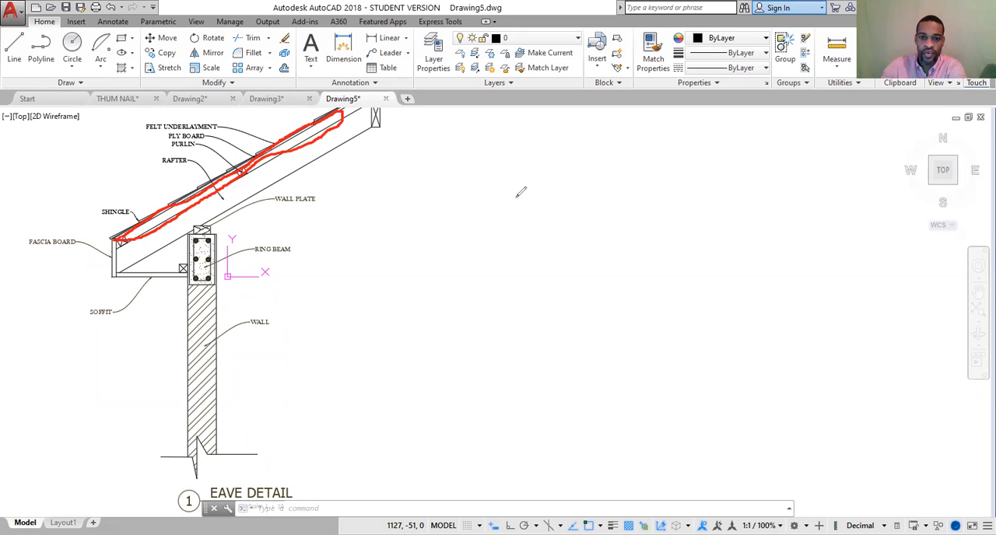
mouse_move(514, 197)
mouse_down()
mouse_move(543, 198)
mouse_move(542, 242)
mouse_move(513, 274)
mouse_move(502, 365)
mouse_up()
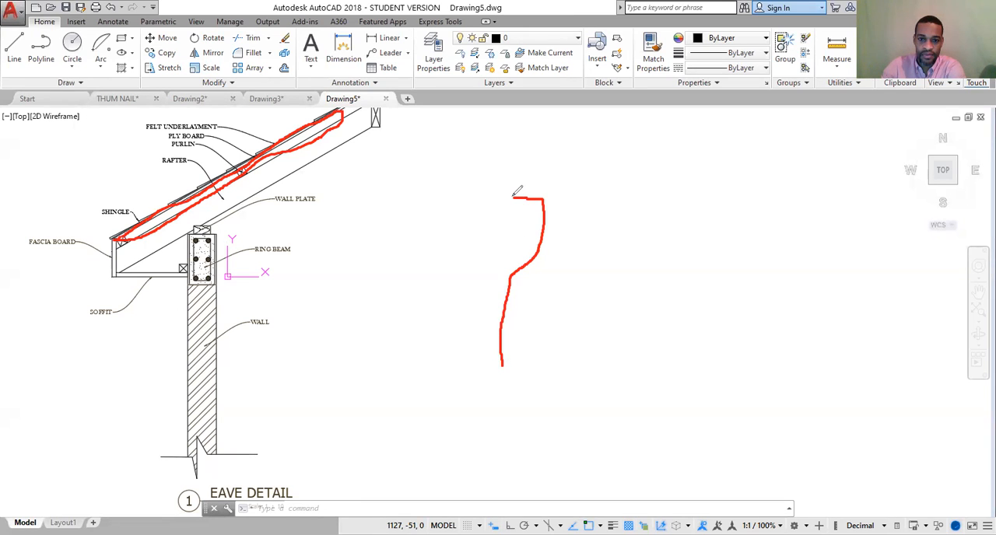
mouse_move(513, 198)
mouse_down()
mouse_move(516, 251)
mouse_move(540, 285)
mouse_move(539, 319)
mouse_move(533, 360)
mouse_move(502, 364)
mouse_up()
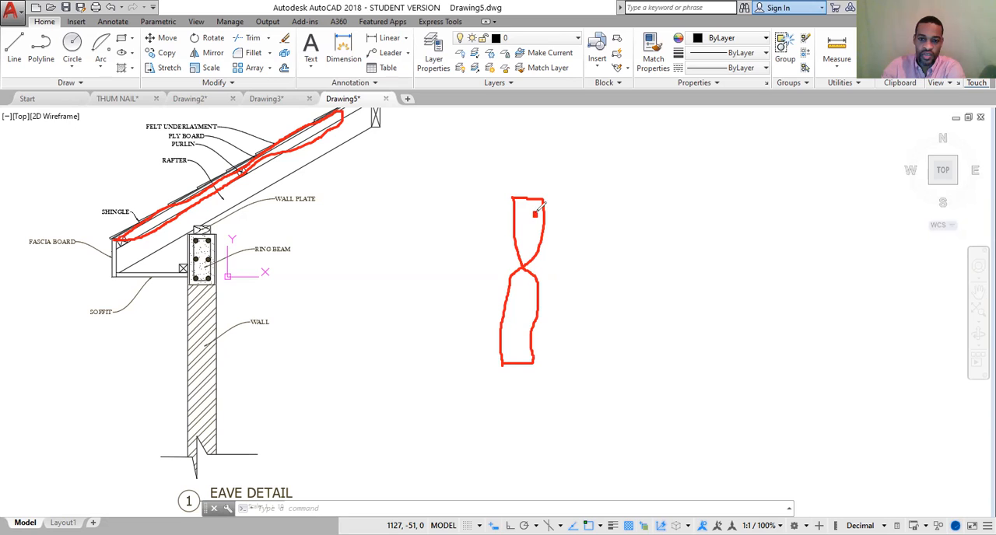
mouse_move(533, 212)
mouse_down()
mouse_move(523, 216)
mouse_move(534, 213)
mouse_move(531, 248)
mouse_move(538, 242)
mouse_move(523, 240)
mouse_up()
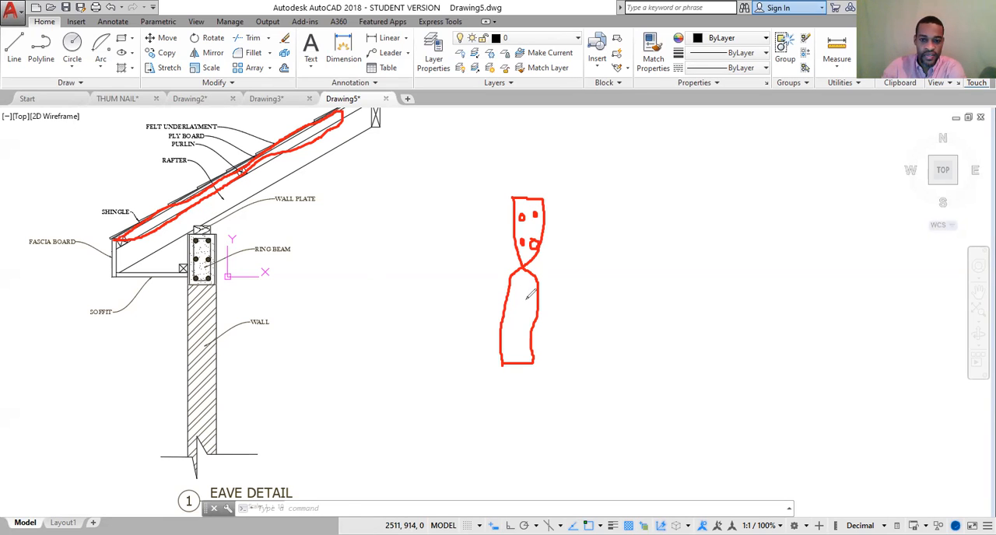
mouse_move(535, 294)
mouse_down()
mouse_move(528, 305)
mouse_move(532, 295)
mouse_up()
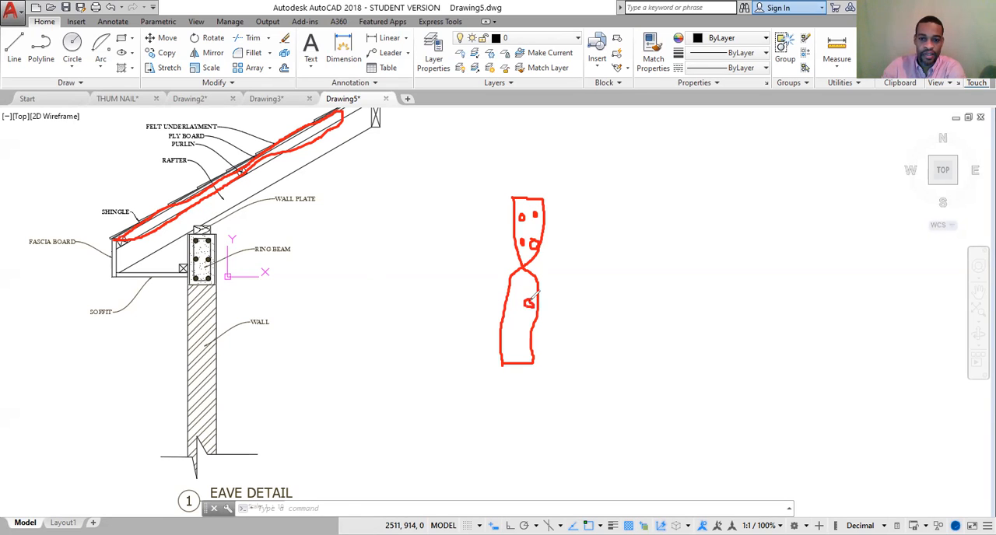
drag(513, 300, 513, 301)
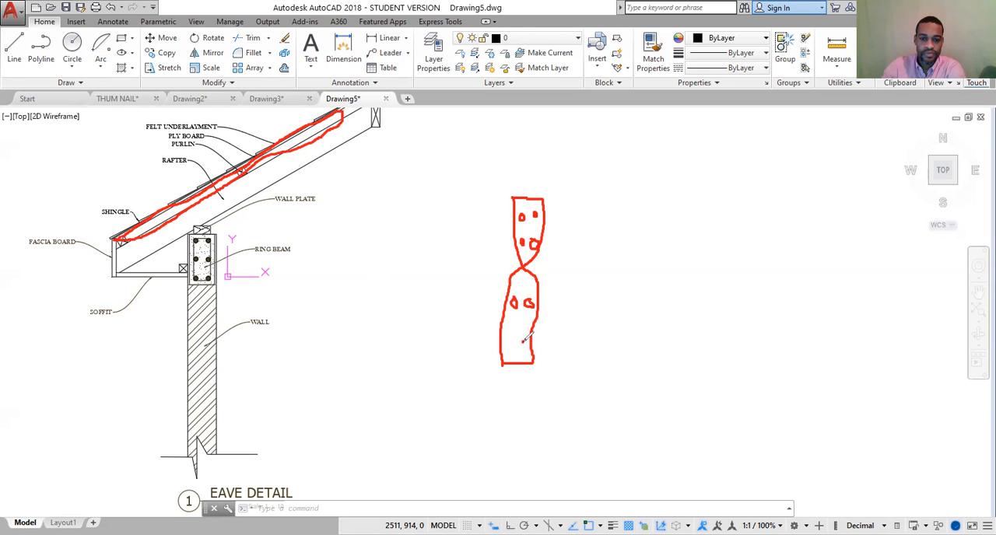
drag(509, 336, 510, 339)
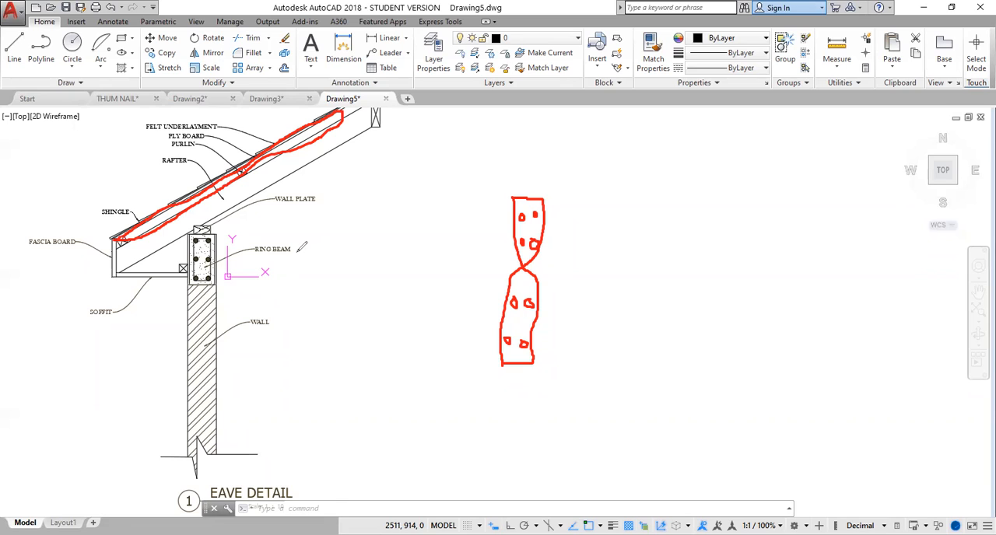
mouse_move(255, 237)
mouse_down()
mouse_move(325, 238)
mouse_move(281, 269)
mouse_move(253, 247)
mouse_move(259, 234)
mouse_up()
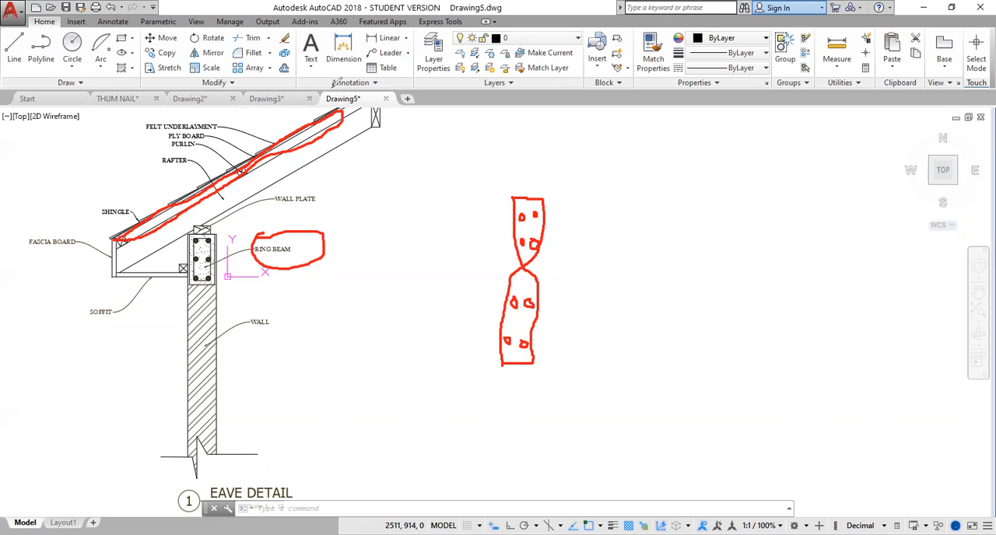
click(407, 87)
mouse_move(344, 117)
mouse_down()
mouse_move(216, 217)
mouse_move(256, 264)
mouse_up()
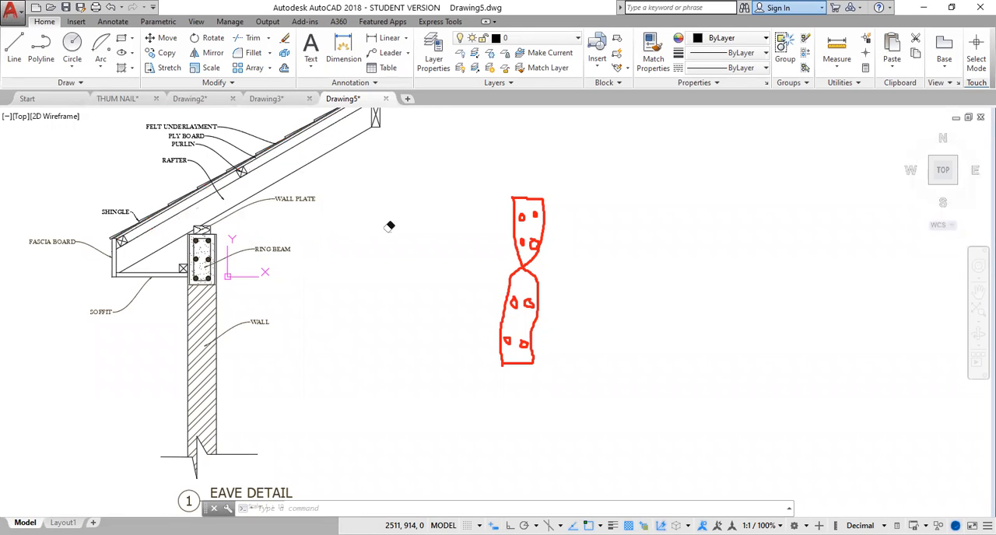
mouse_move(511, 196)
mouse_down()
mouse_move(529, 213)
mouse_move(534, 355)
mouse_move(525, 289)
mouse_up()
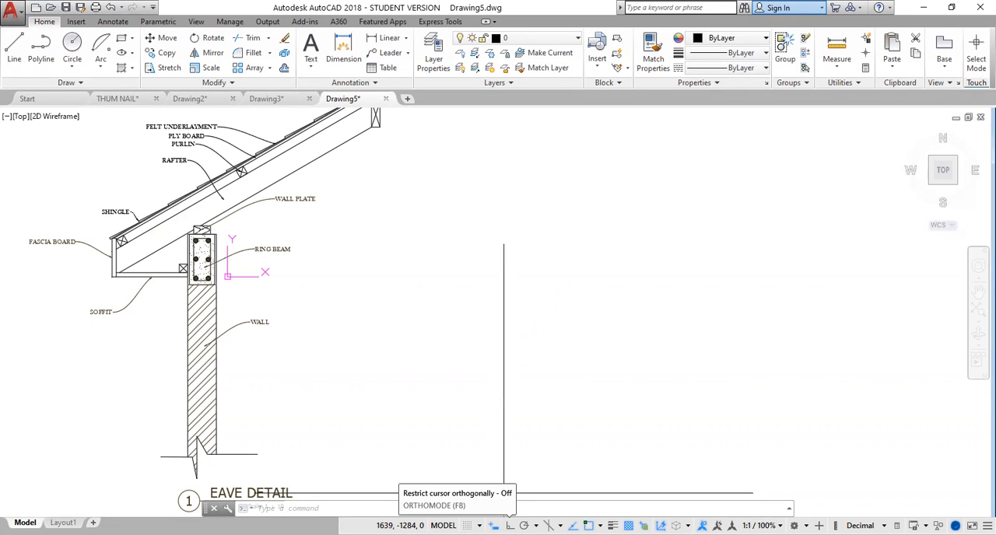
Turn on orthogonal mode and make CONST the current layer.
key(F8)
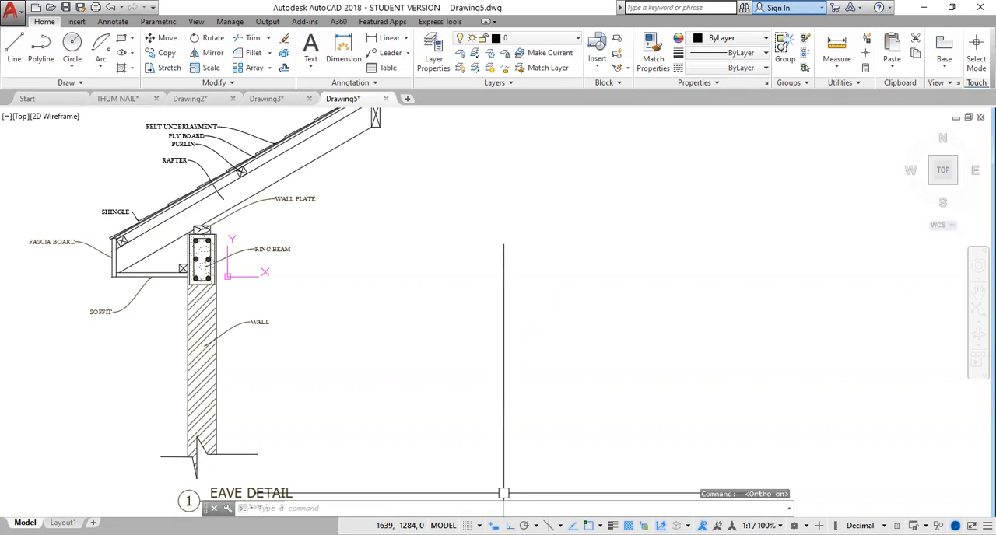
click(550, 39)
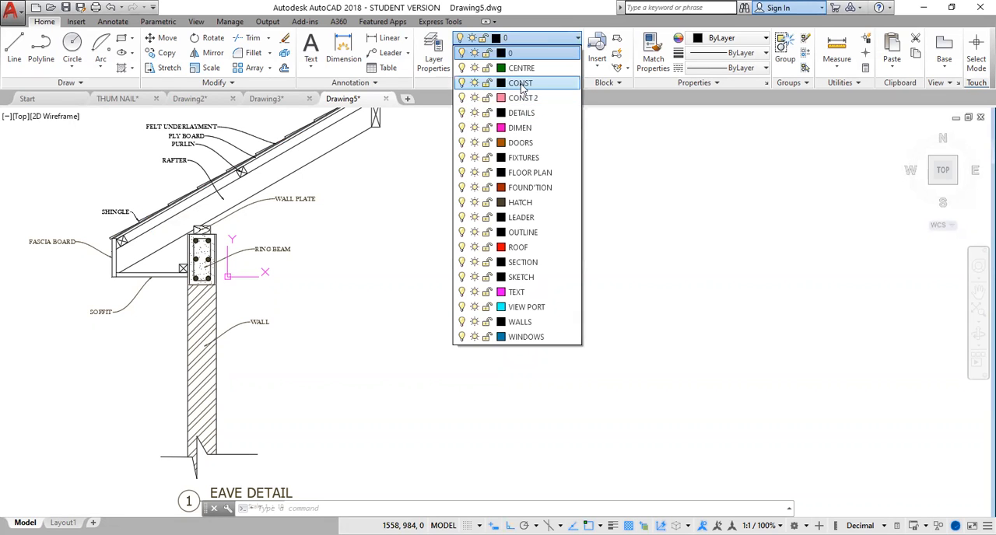
click(522, 86)
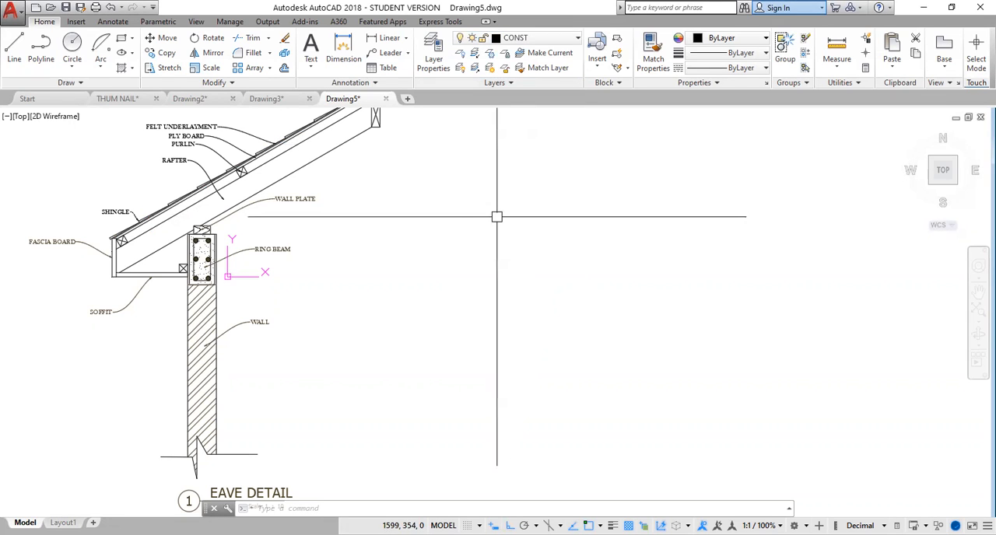
Draw a vertical line about 1663 units long in the empty space beside the eave detail.
click(13, 45)
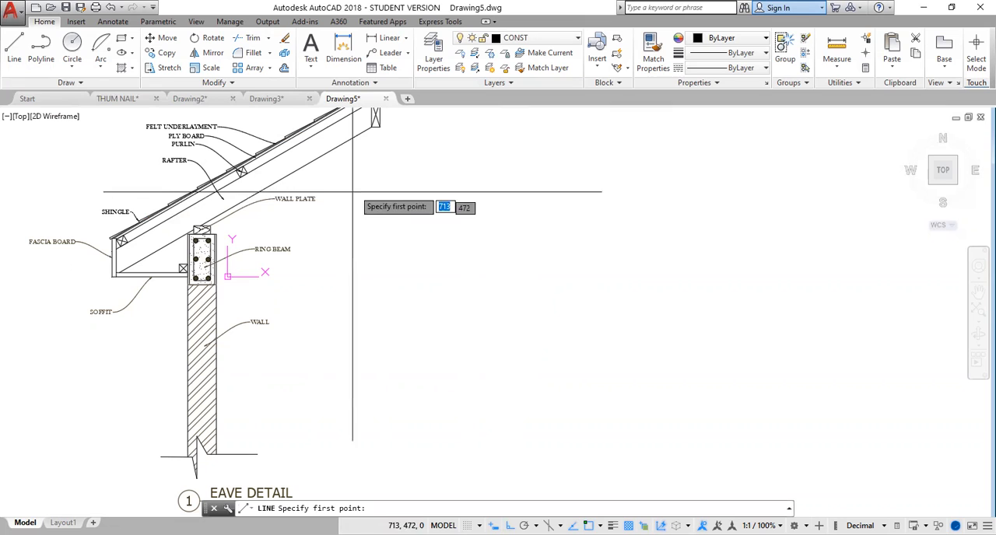
click(480, 181)
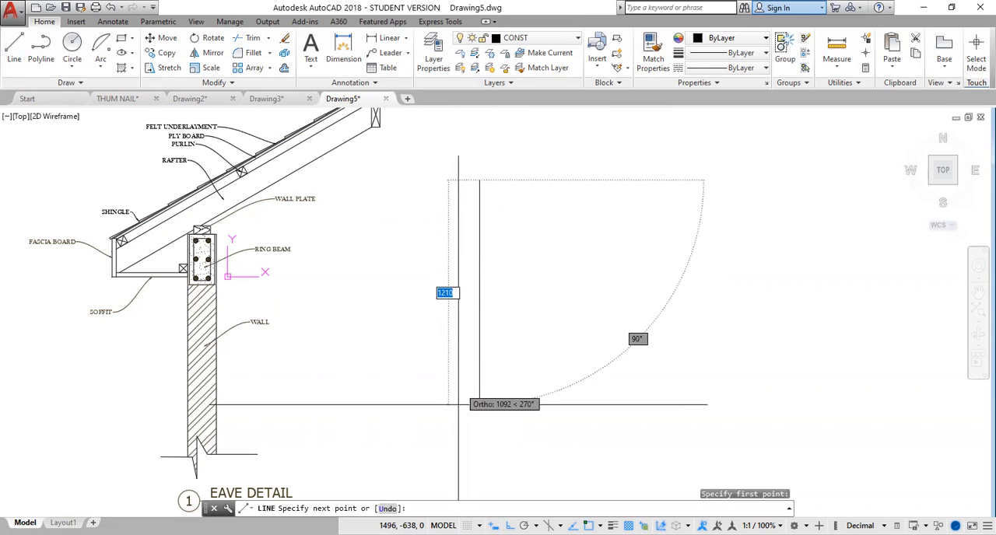
click(479, 461)
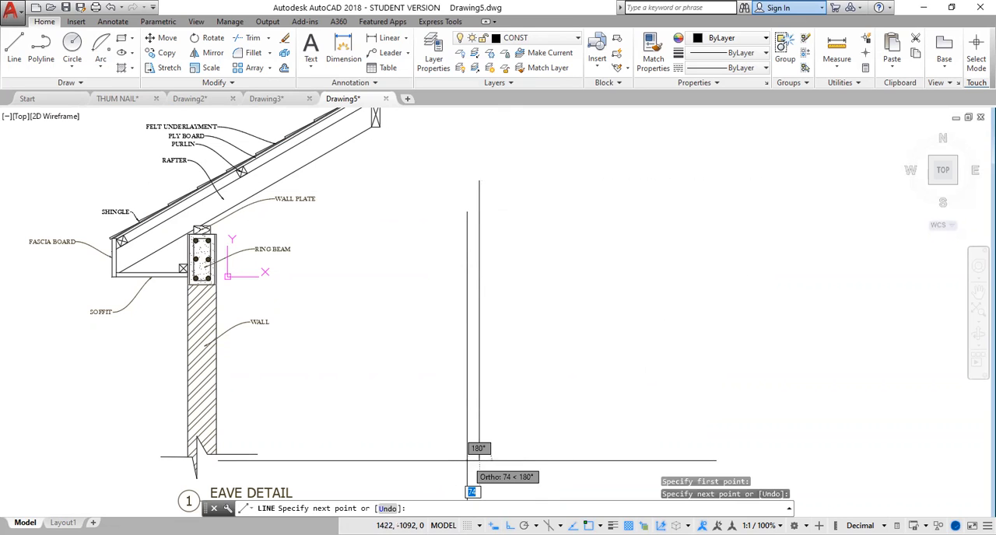
key(Return)
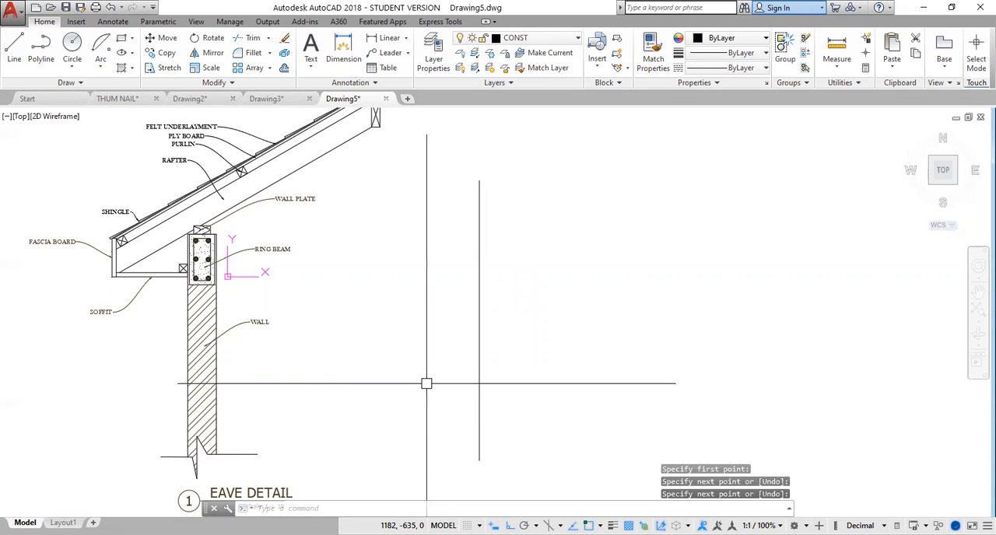
Offset the new vertical line by 150 to its right to form the second wall face.
text(O)
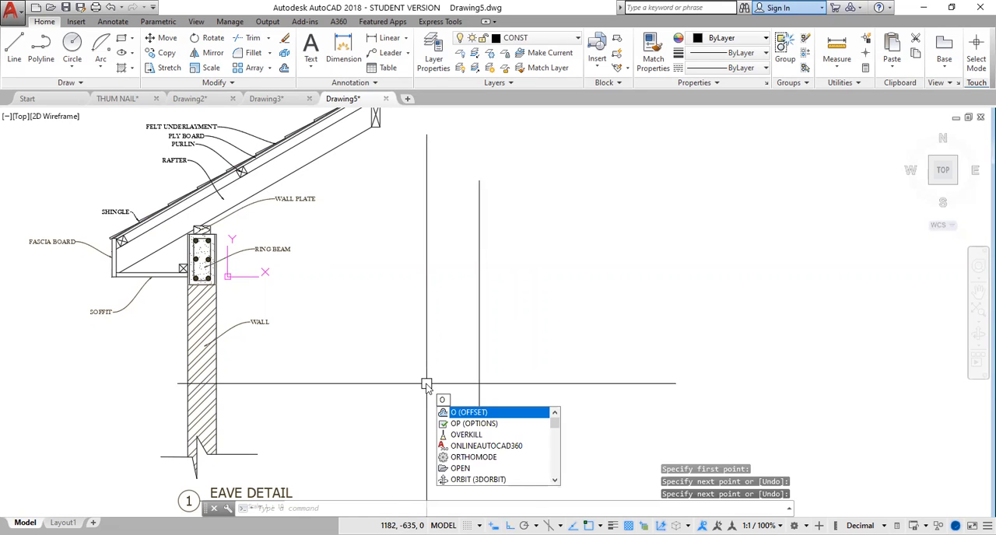
key(Return)
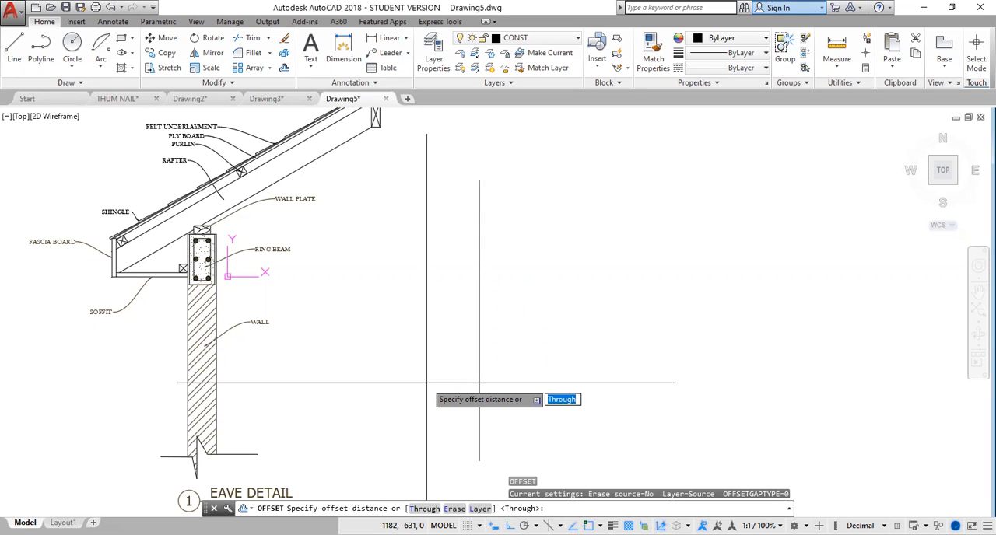
text(150)
key(Return)
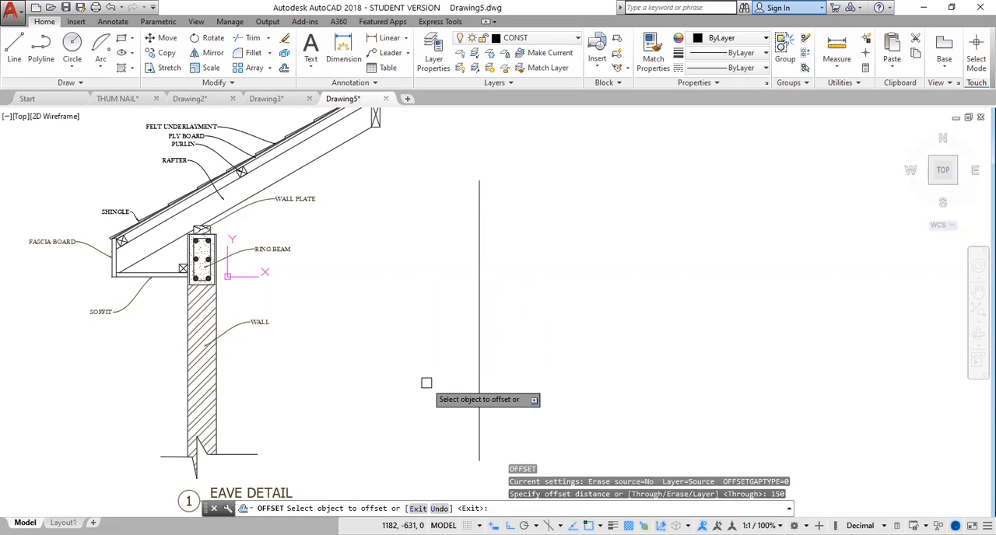
click(479, 322)
click(523, 325)
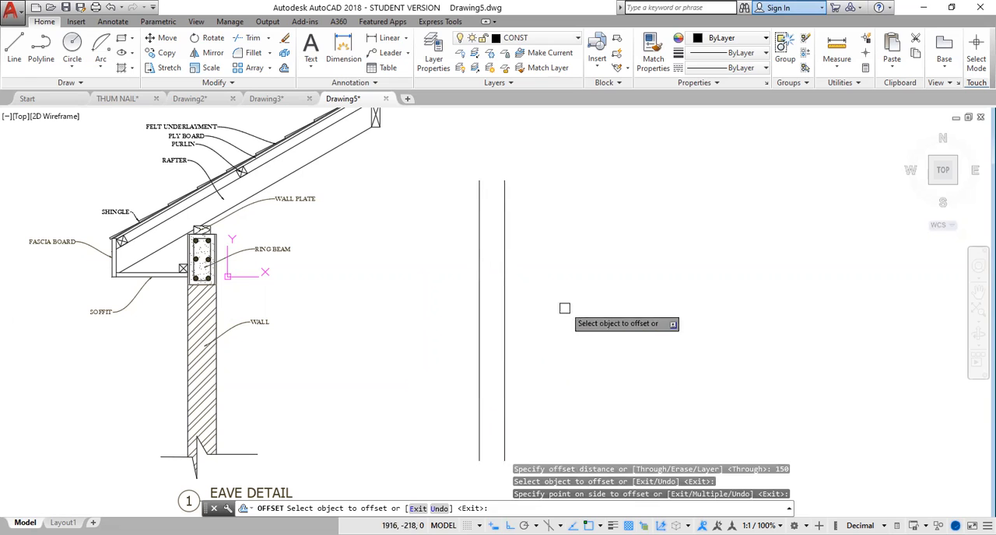
key(Escape)
Draw a rectangle 150 wide and 300 high to the right of the two wall lines.
mouse_move(555, 281)
middle_down()
mouse_move(550, 362)
mouse_move(549, 335)
middle_up()
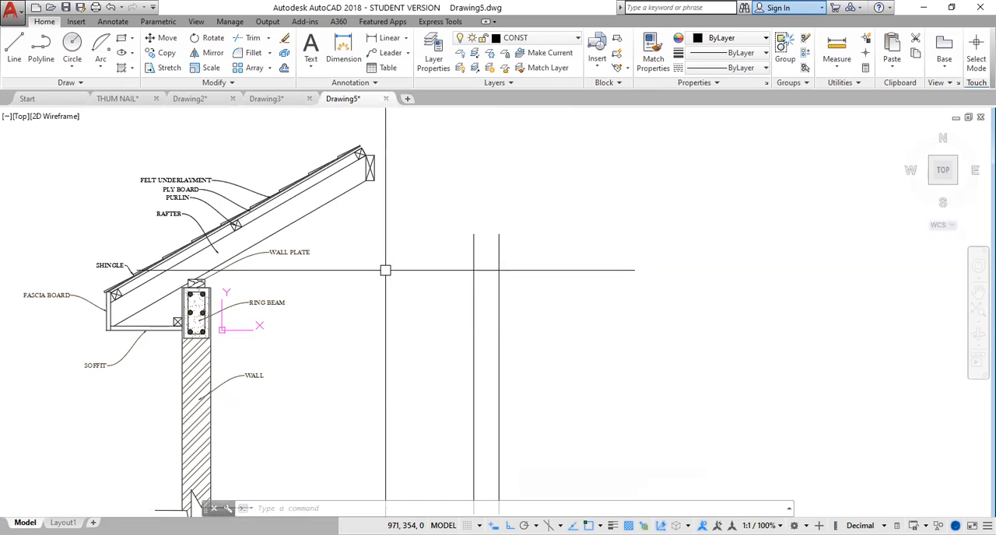
click(121, 39)
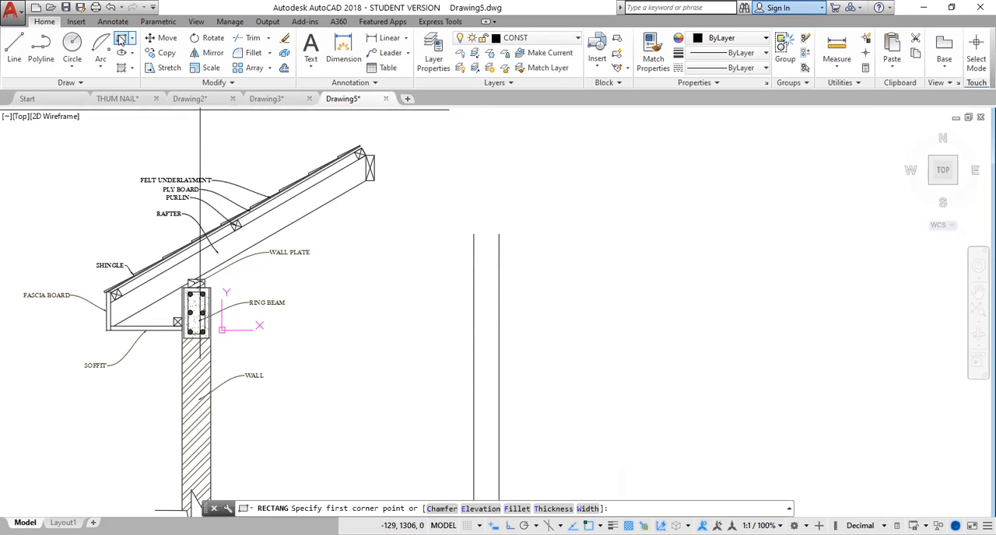
click(565, 294)
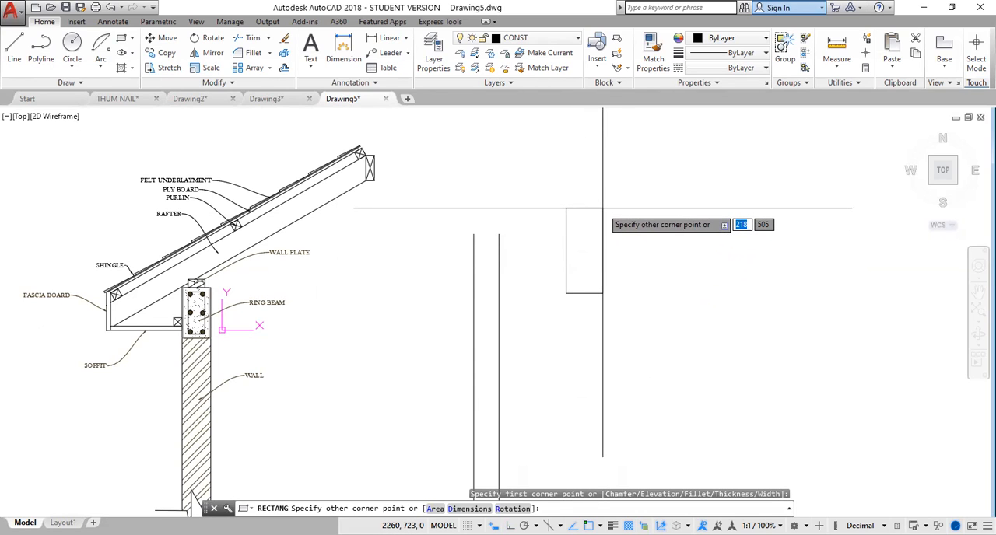
text(150)
key(Tab)
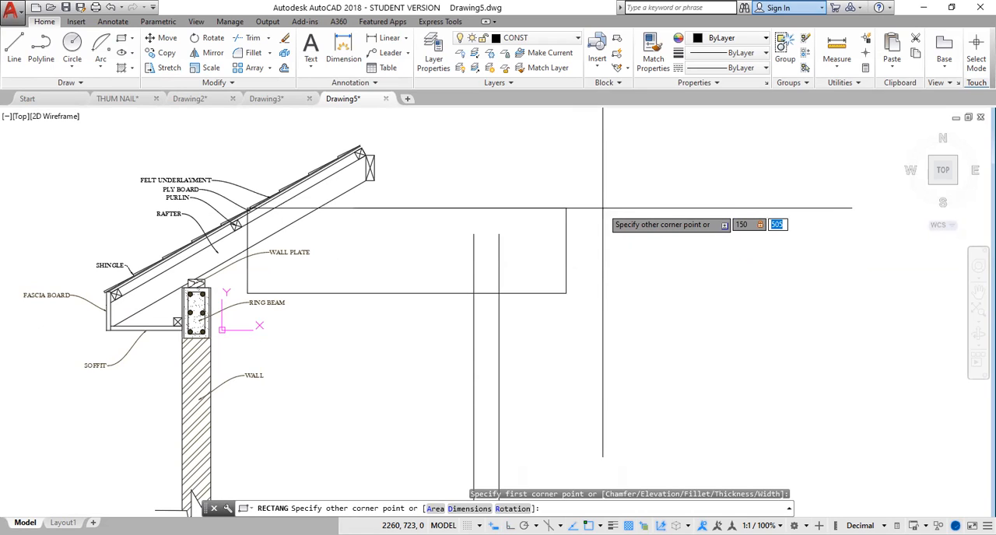
text(300)
key(Return)
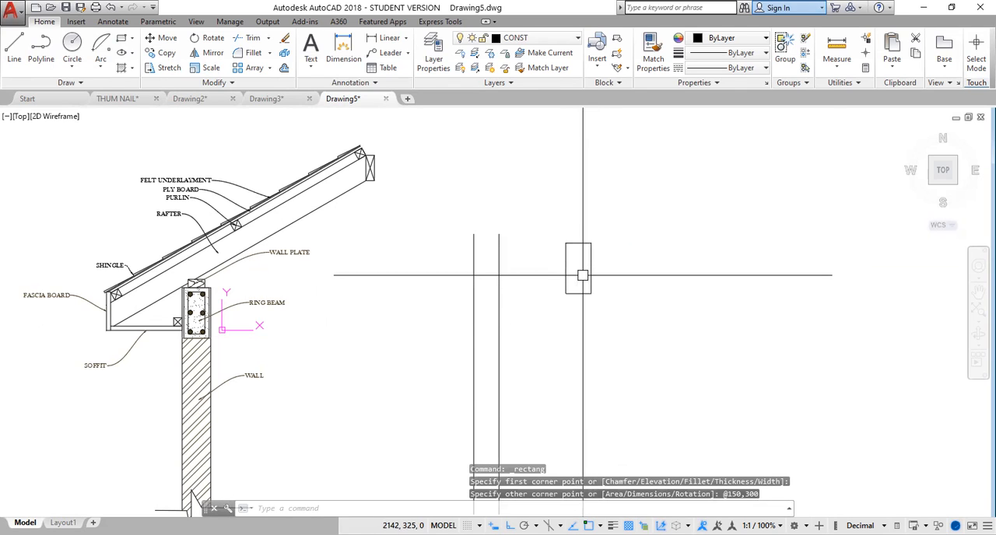
Offset the 150 by 300 rectangle outward by 25.
scroll(583, 275, up, 2)
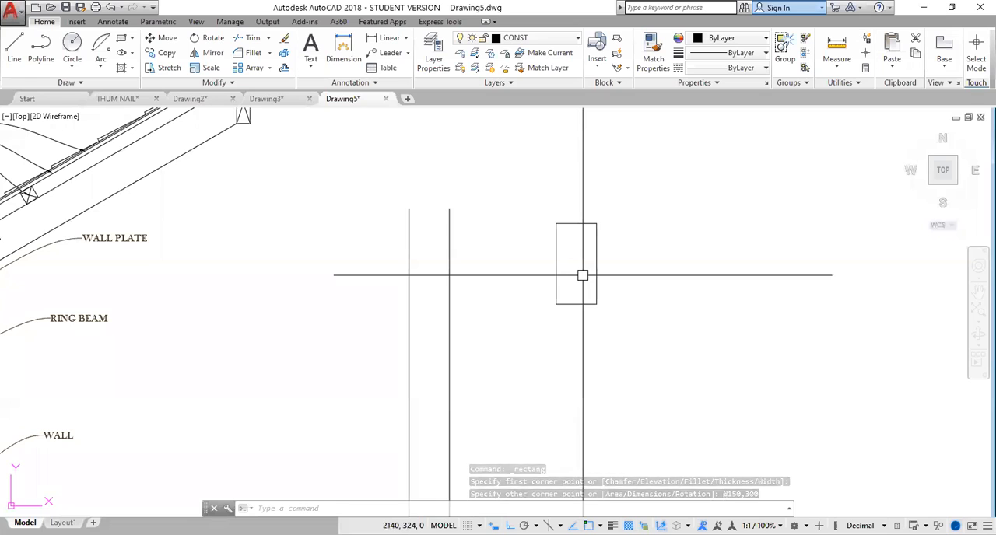
scroll(583, 275, down, 2)
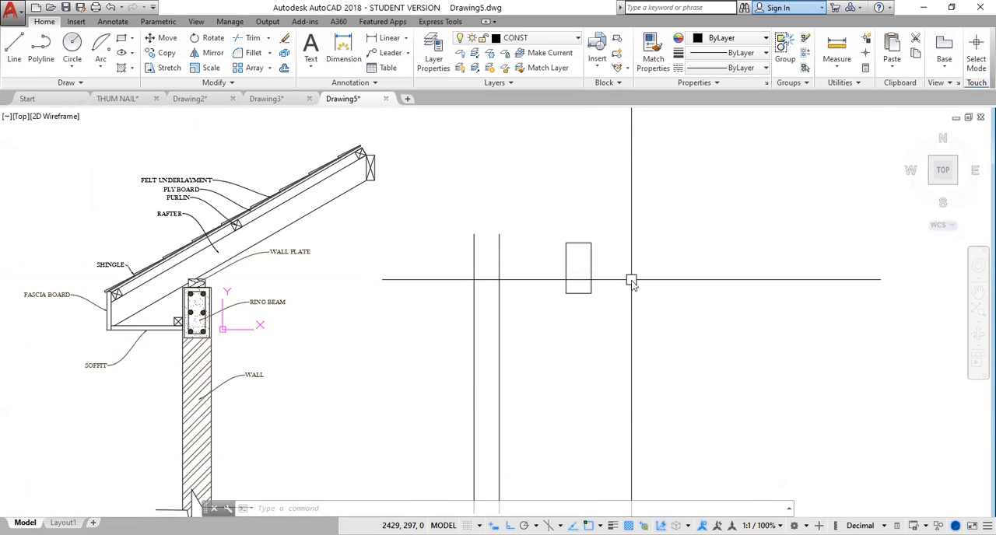
text(o)
key(Return)
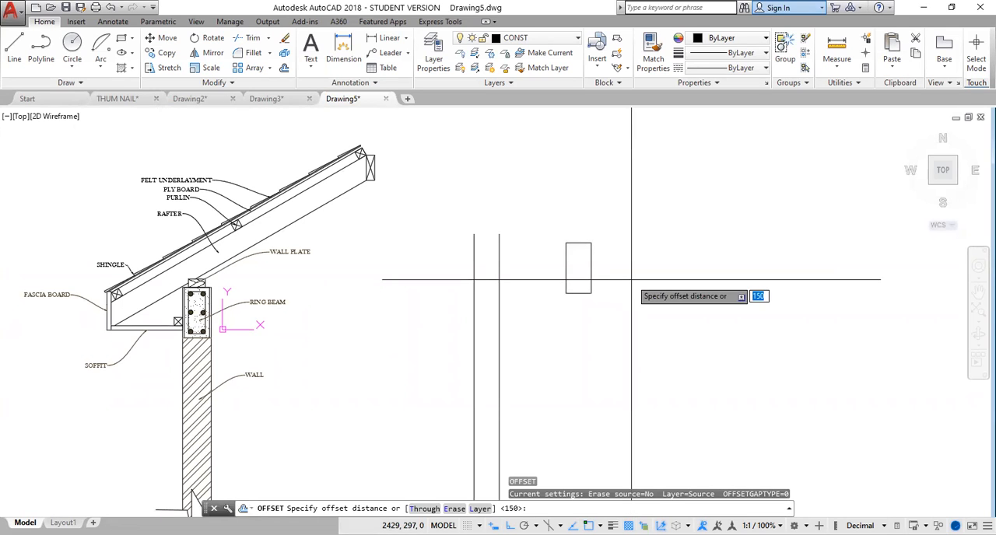
text(25)
key(Return)
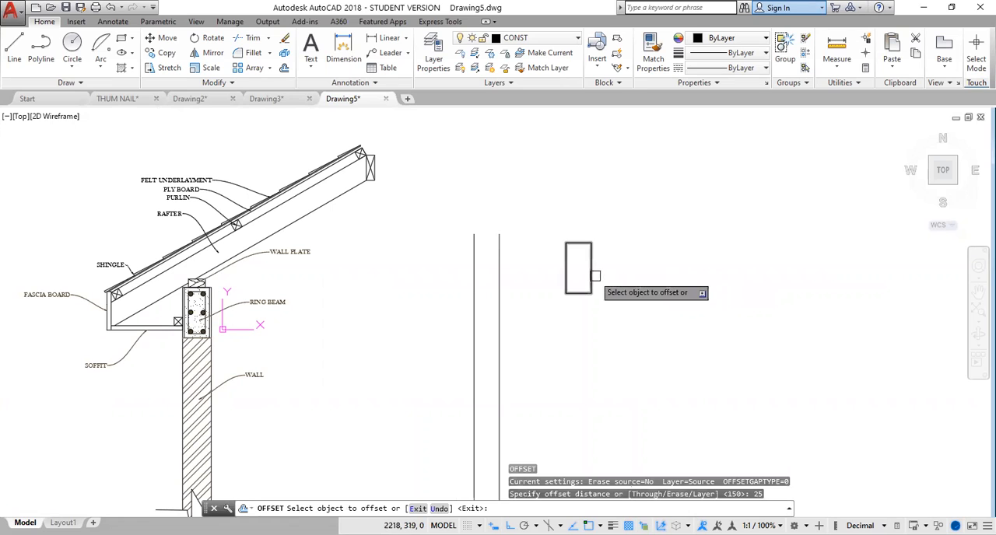
click(591, 276)
click(589, 265)
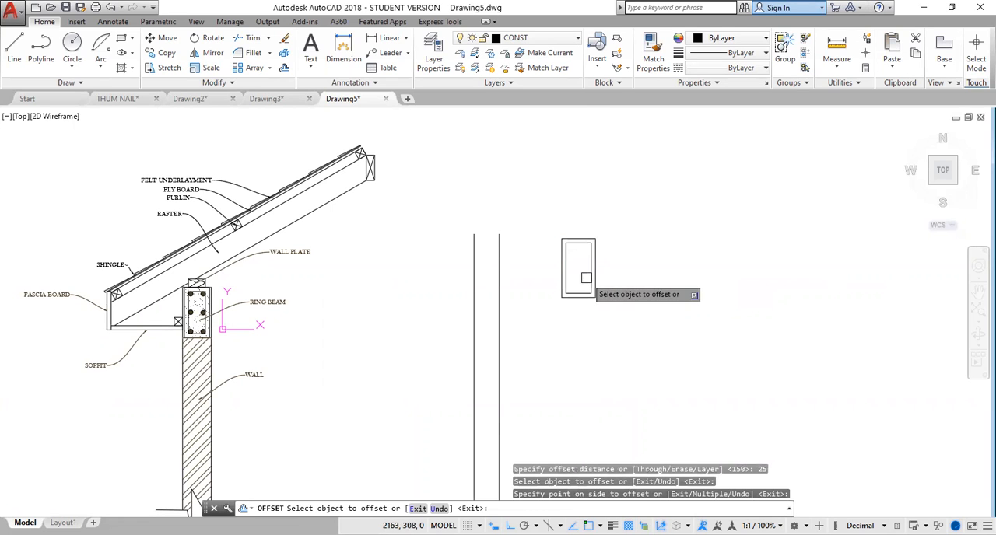
scroll(618, 263, up, 2)
middle_drag(547, 287, 700, 251)
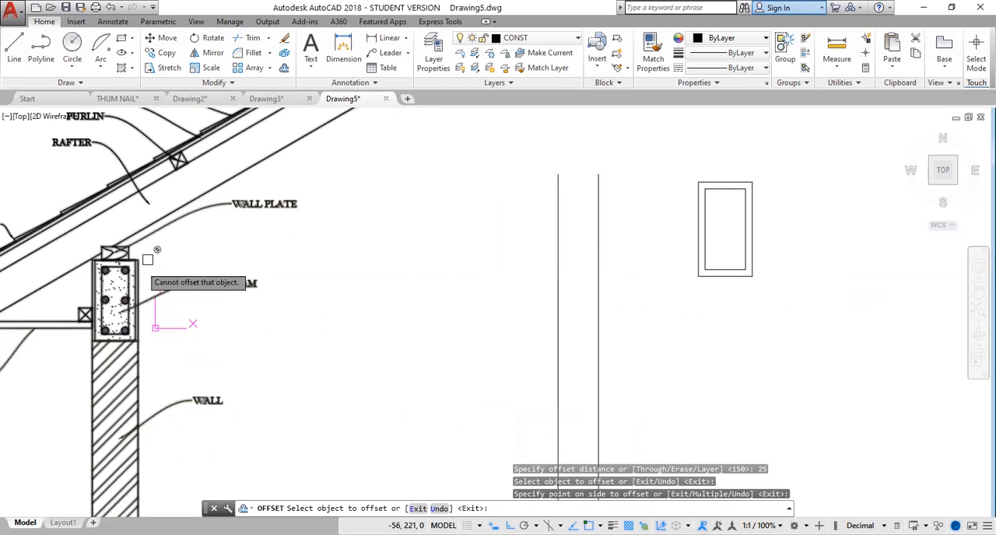
key(Escape)
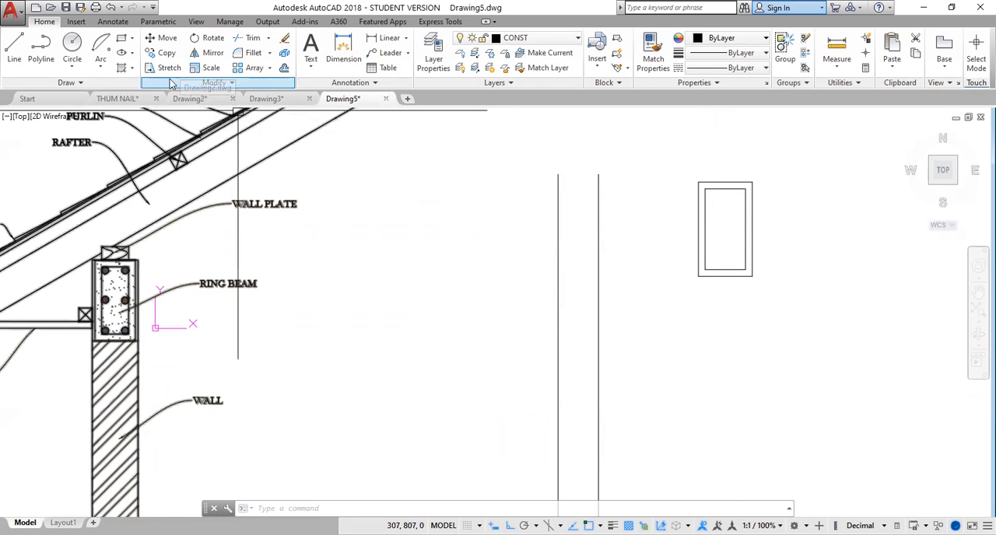
Draw a circle of radius 6.5 tangent to the top and left sides inside the inner rectangle's upper-left corner.
click(78, 64)
click(62, 194)
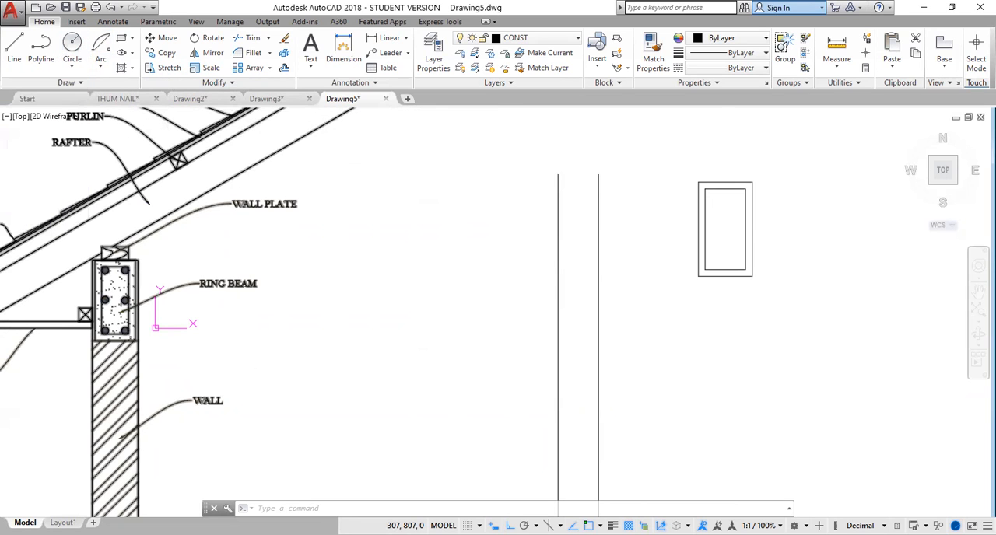
click(704, 202)
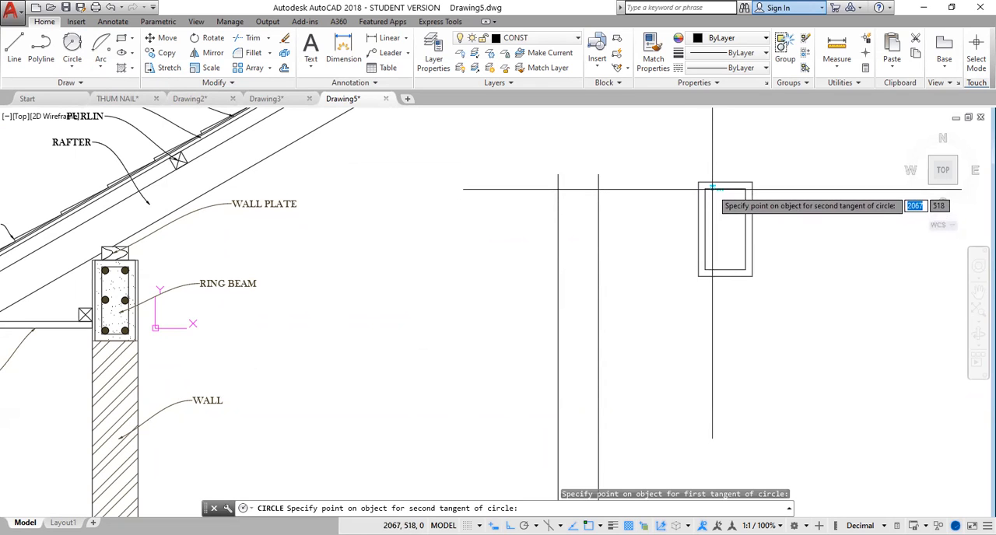
click(707, 190)
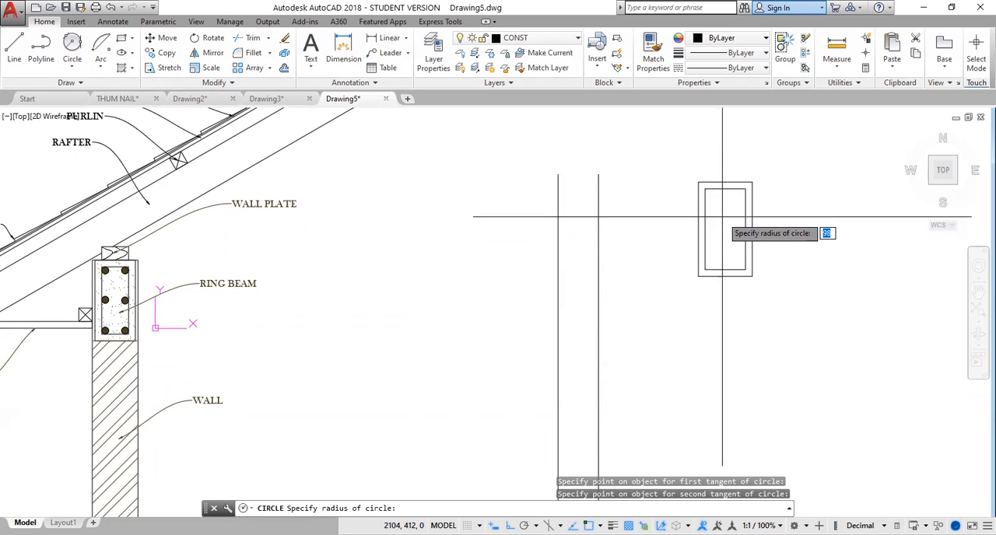
text(13)
key(Return)
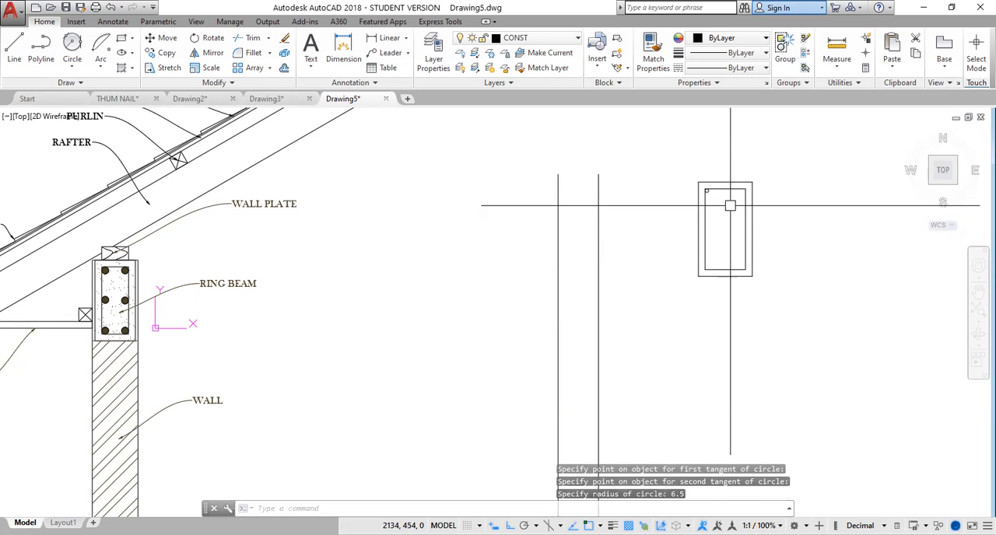
Mirror the corner circle about the inner rectangle's vertical centreline to its upper-right corner, keeping the original.
scroll(717, 198, up, 4)
middle_drag(708, 180, 665, 215)
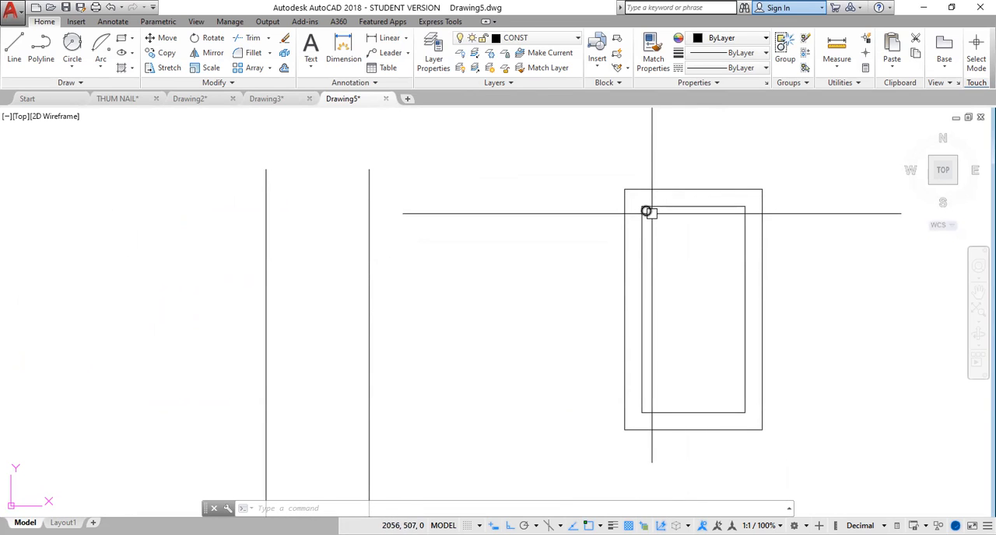
click(645, 212)
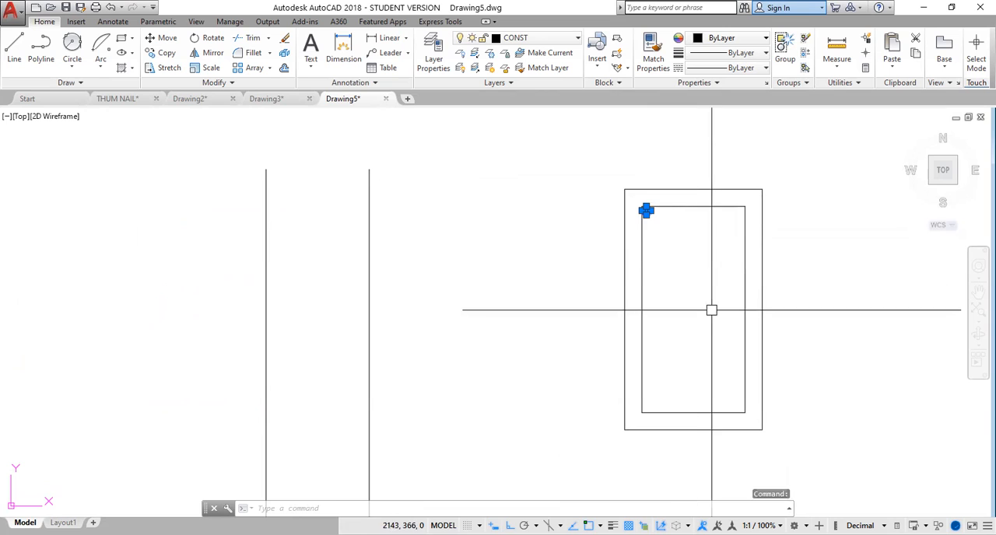
key(Return)
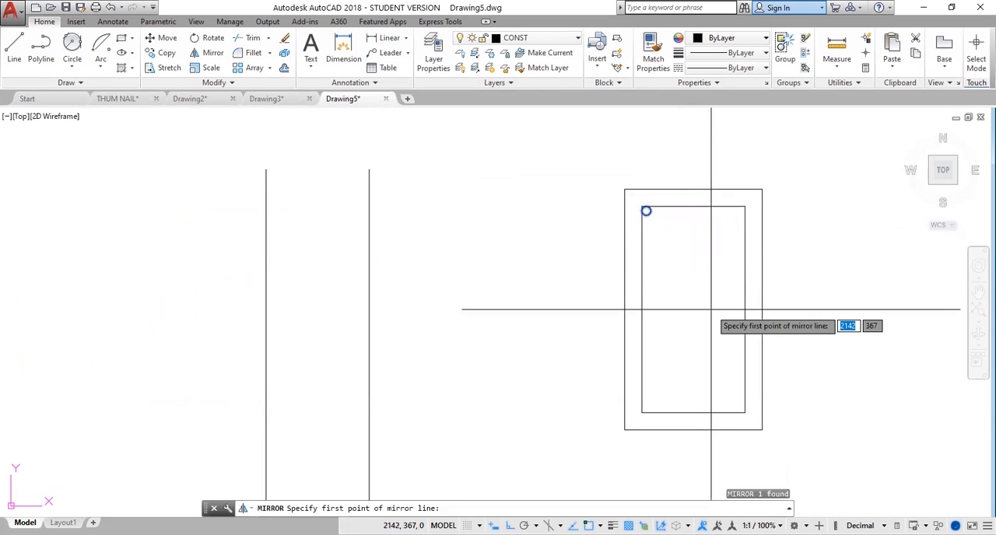
click(693, 206)
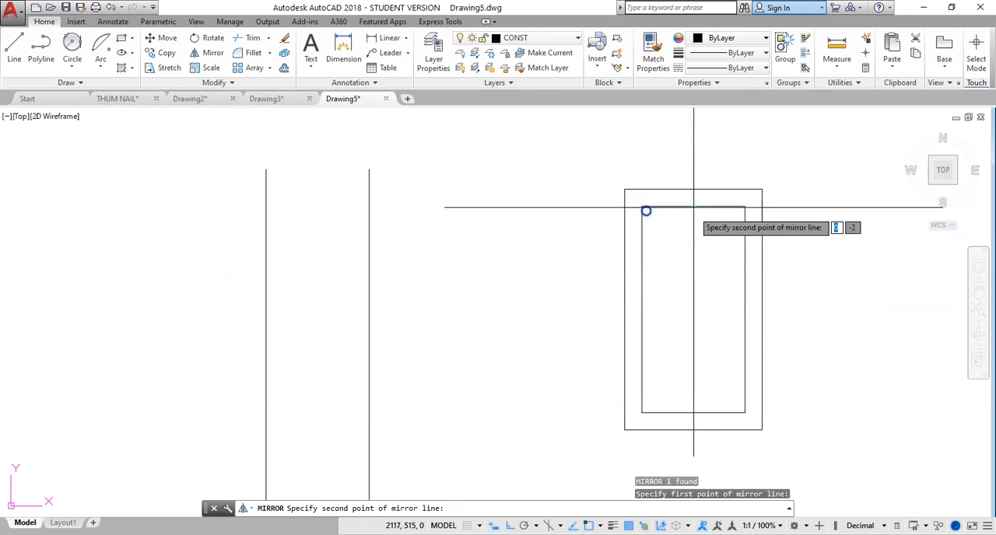
click(694, 413)
key(Return)
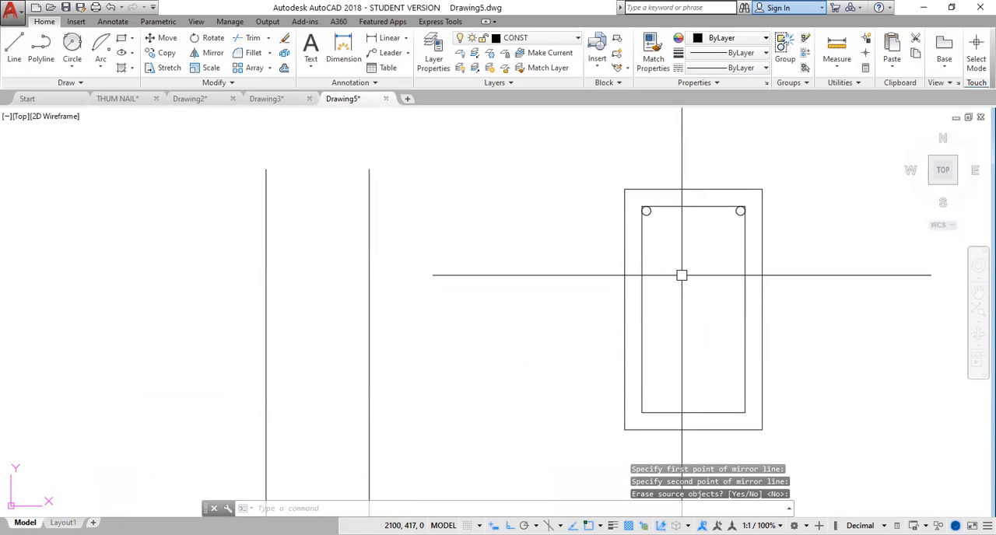
Mirror both upper circles about the inner rectangle's horizontal centreline to its lower corners, keeping the originals.
key(Return)
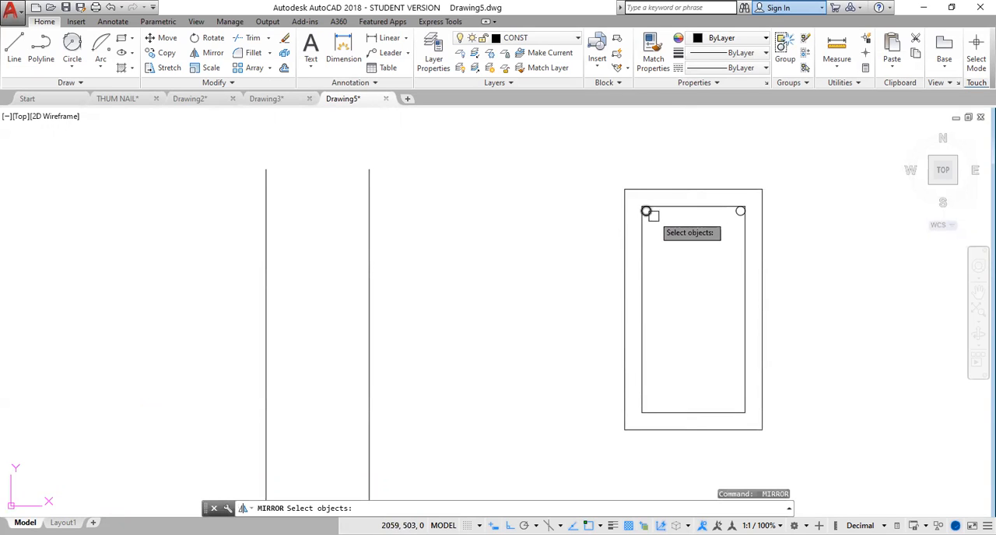
click(652, 215)
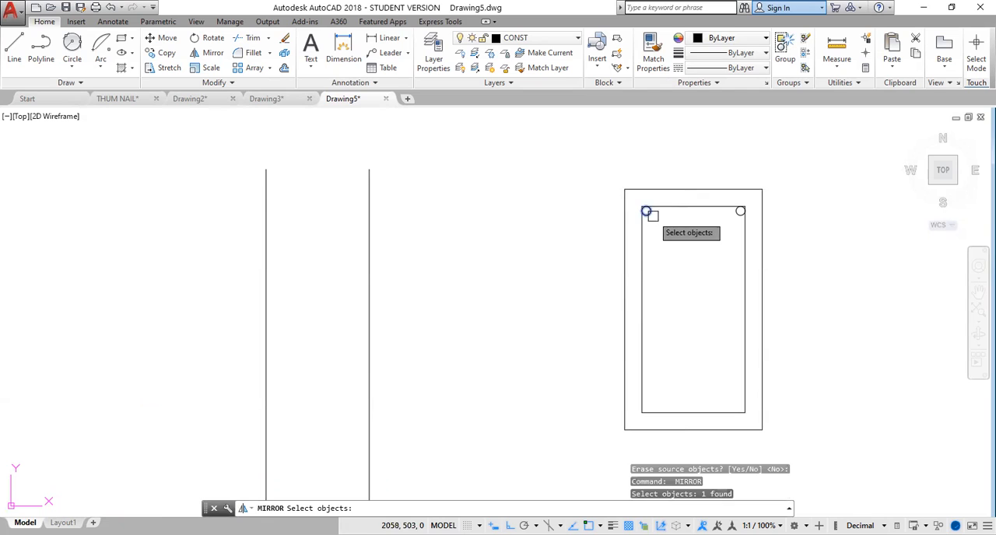
click(735, 216)
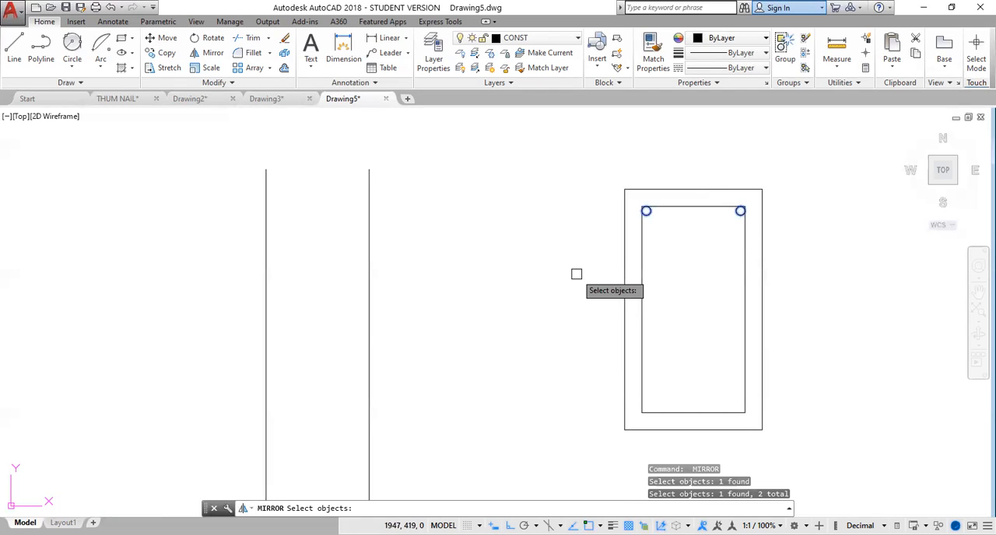
key(Return)
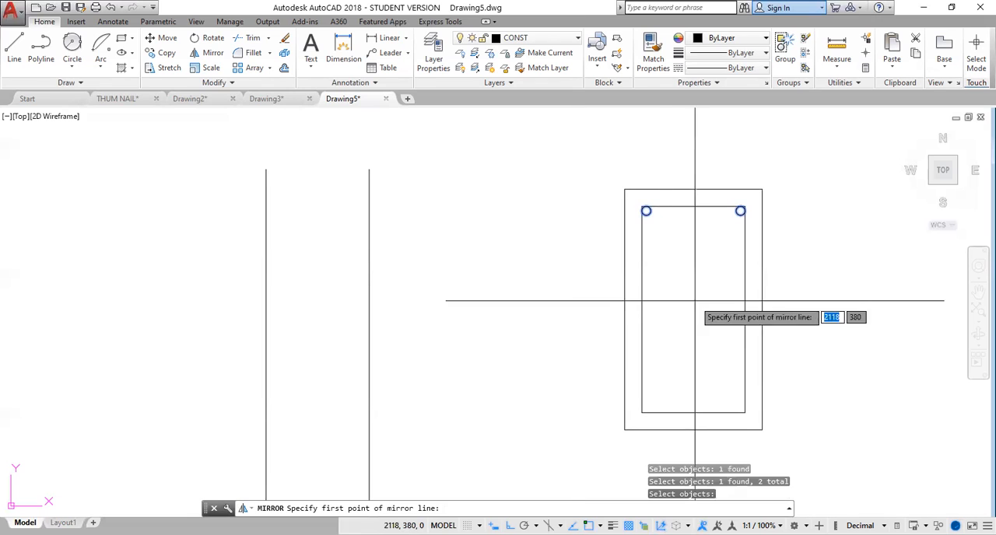
click(642, 312)
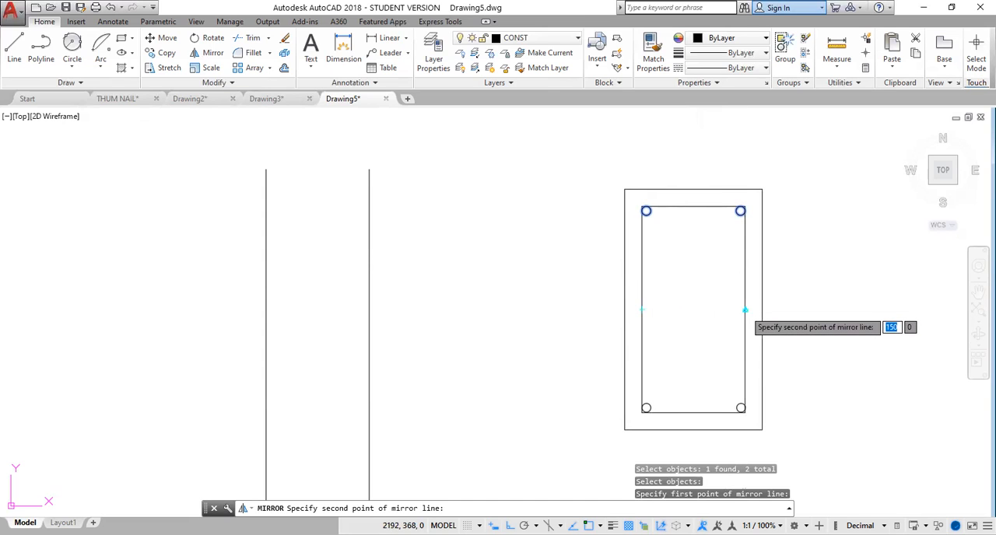
click(745, 310)
key(Return)
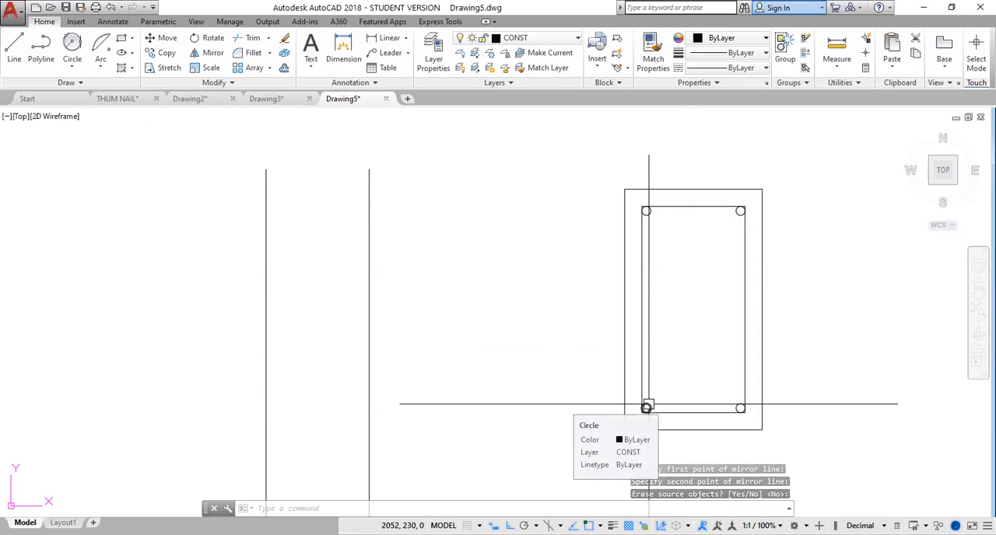
Copy the lower-left circle from its left edge point up to the midpoint of the inner rectangle's left side.
click(646, 407)
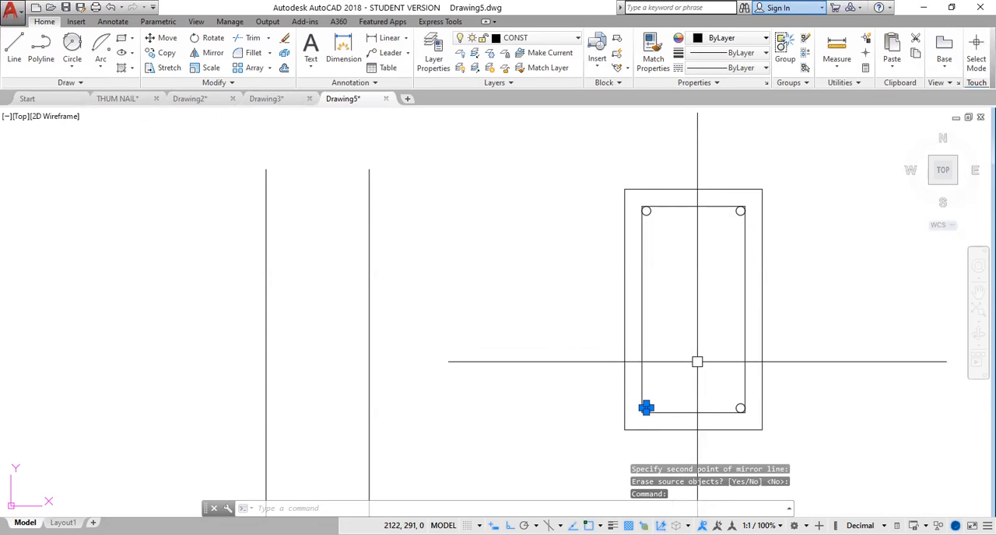
text(co)
key(Return)
scroll(638, 409, up, 6)
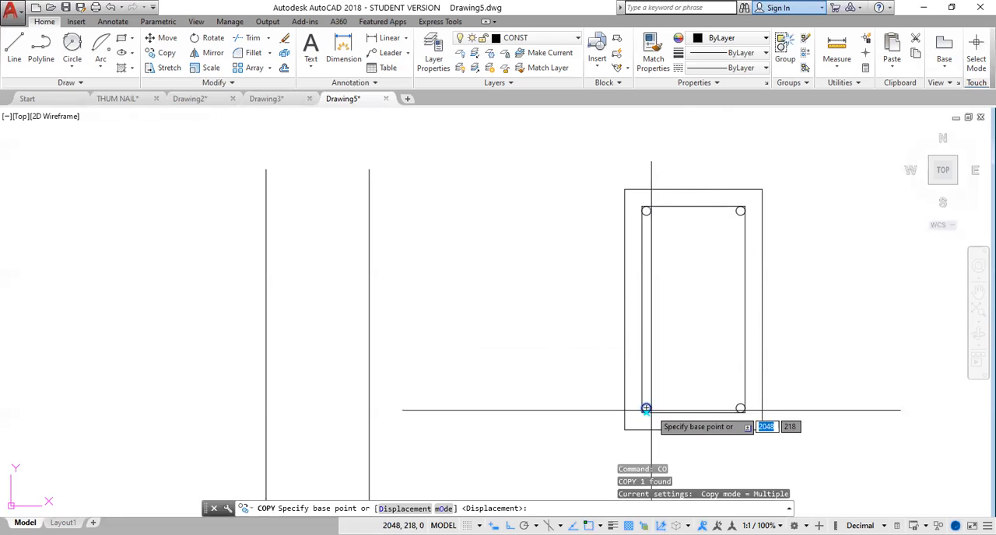
scroll(591, 404, up, 2)
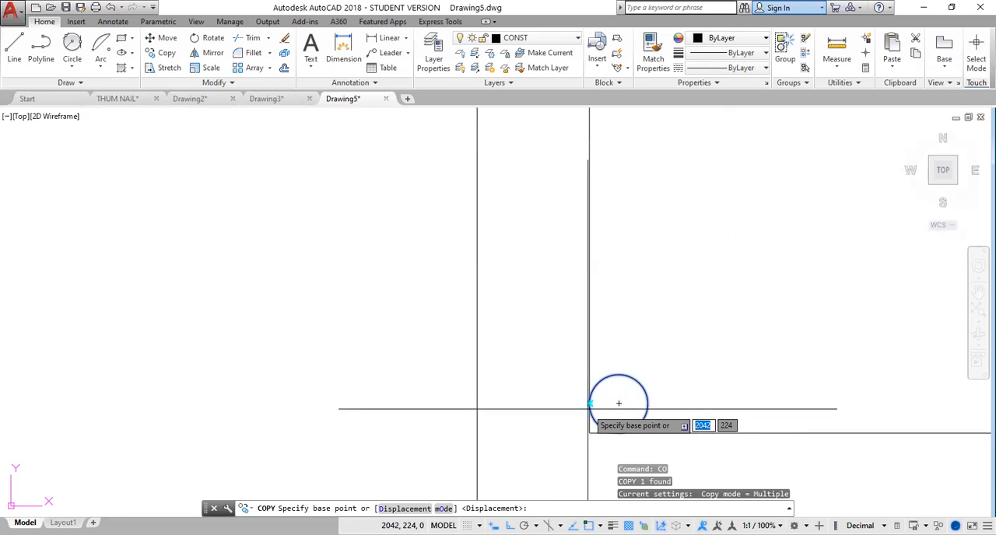
click(619, 403)
scroll(619, 295, down, 4)
middle_drag(656, 187, 614, 394)
scroll(615, 328, down, 3)
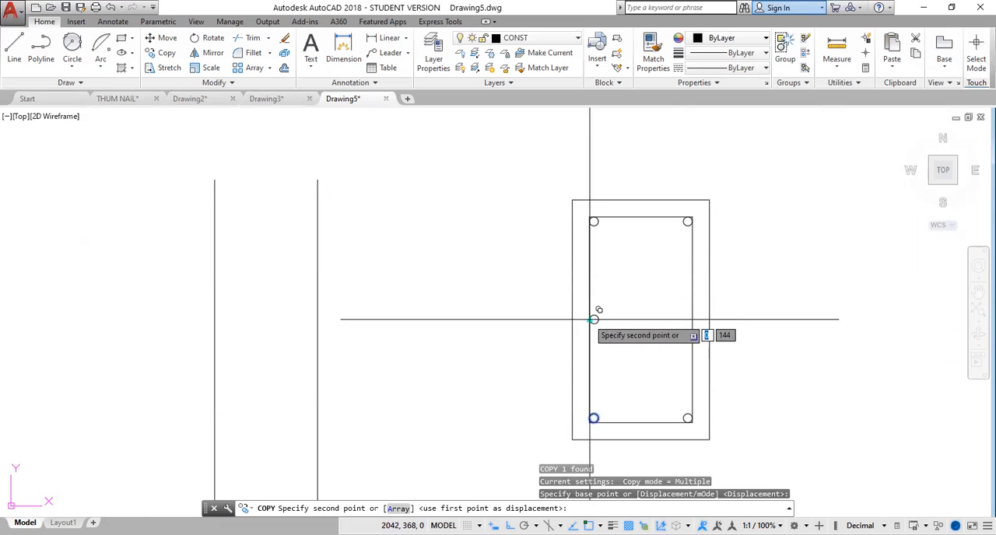
click(593, 319)
key(Escape)
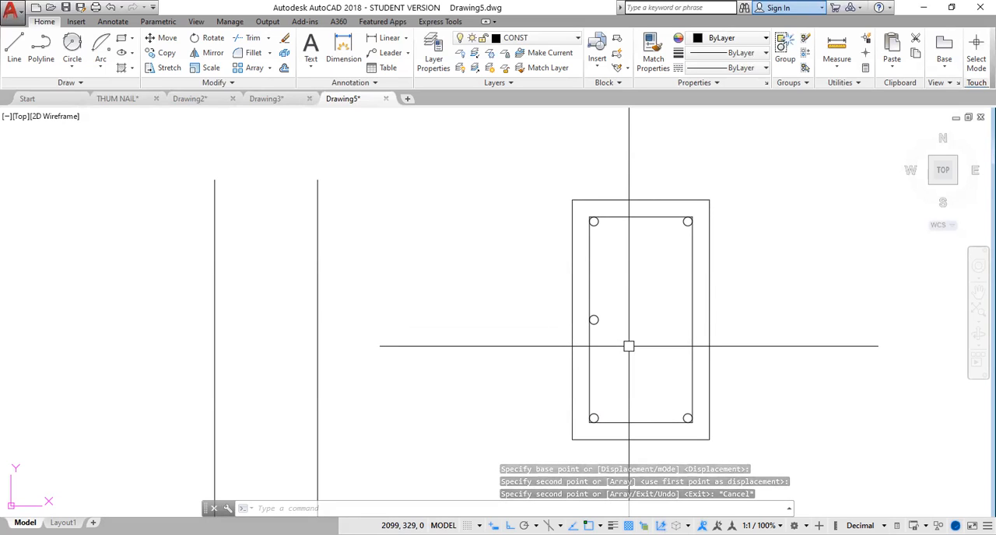
Mirror the middle-left circle about the inner rectangle's vertical centreline to its right side, keeping the original.
text(mi)
key(Return)
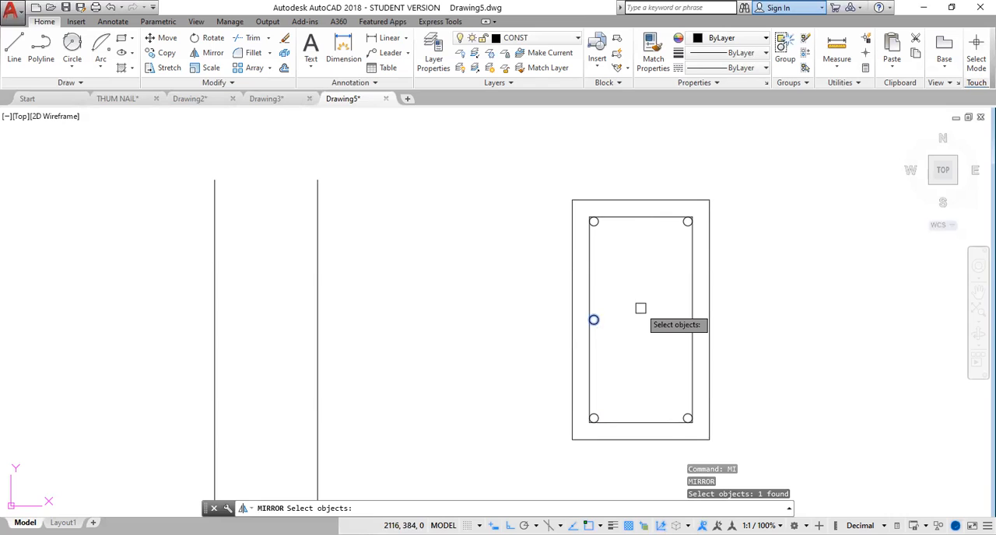
key(Return)
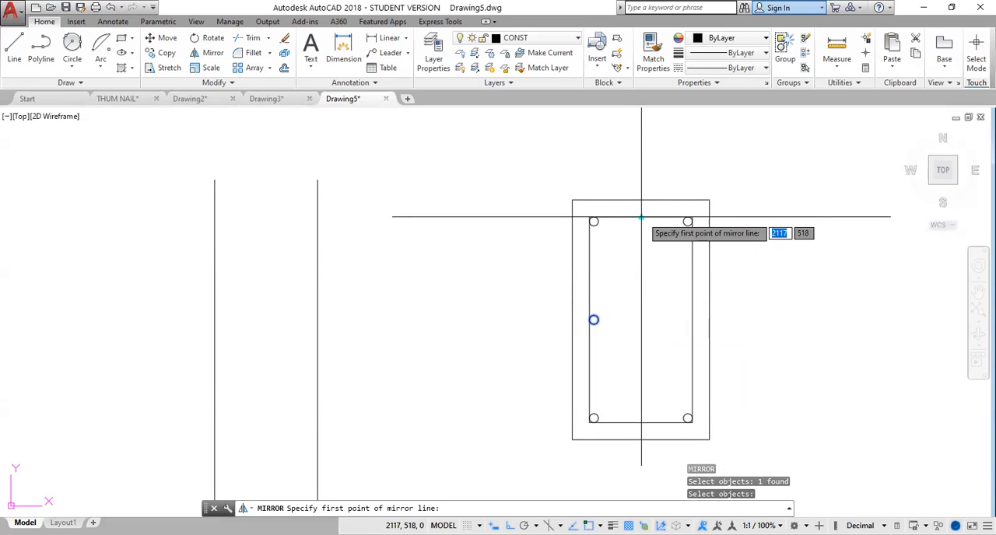
click(641, 217)
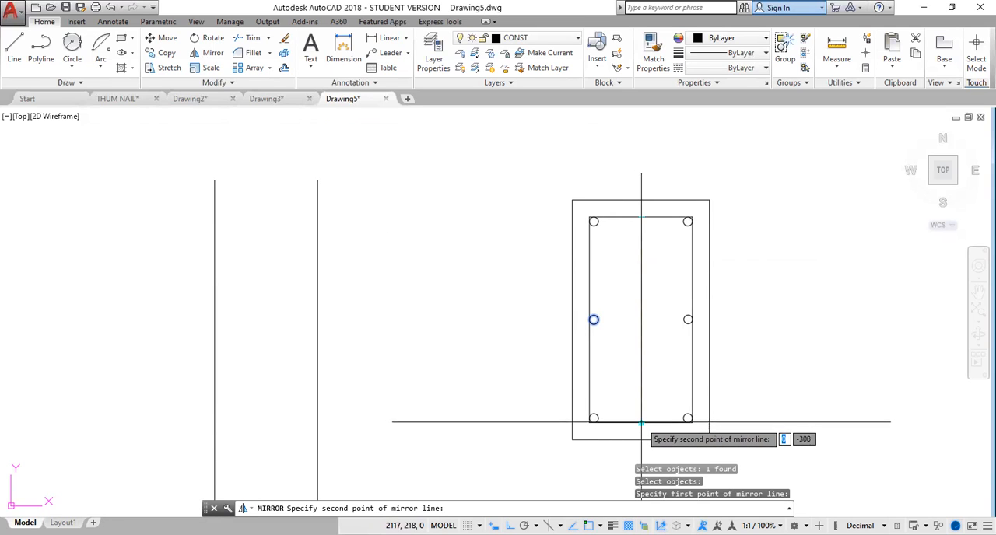
click(641, 422)
key(Return)
scroll(665, 305, down, 2)
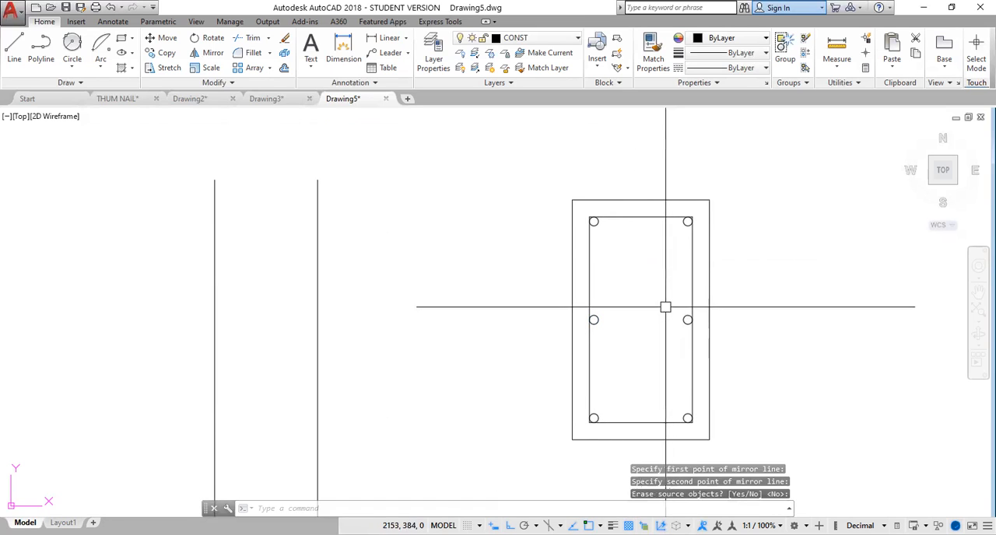
Compare the new ring beam section with the ring beam and wall plate in the reference eave detail.
scroll(664, 306, down, 2)
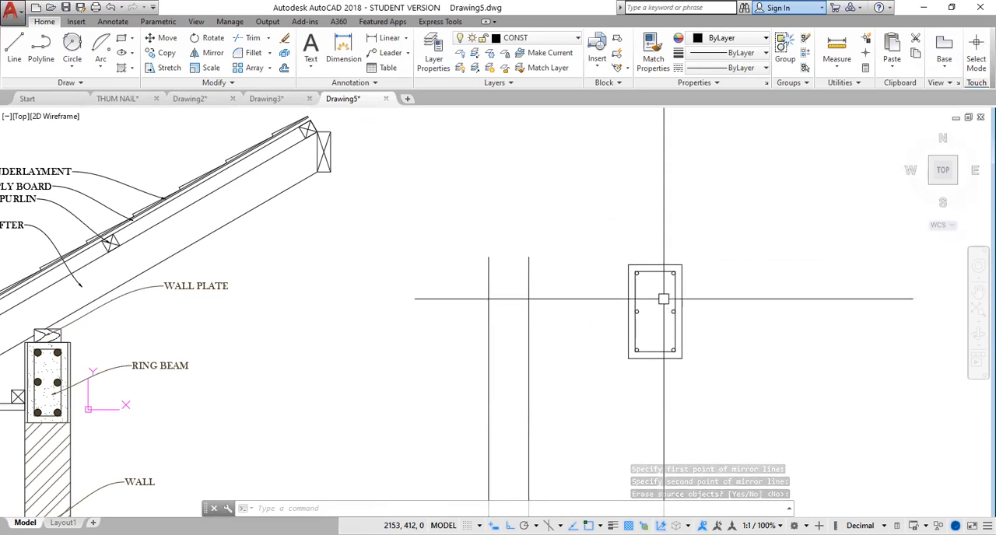
scroll(661, 295, up, 2)
scroll(662, 295, up, 5)
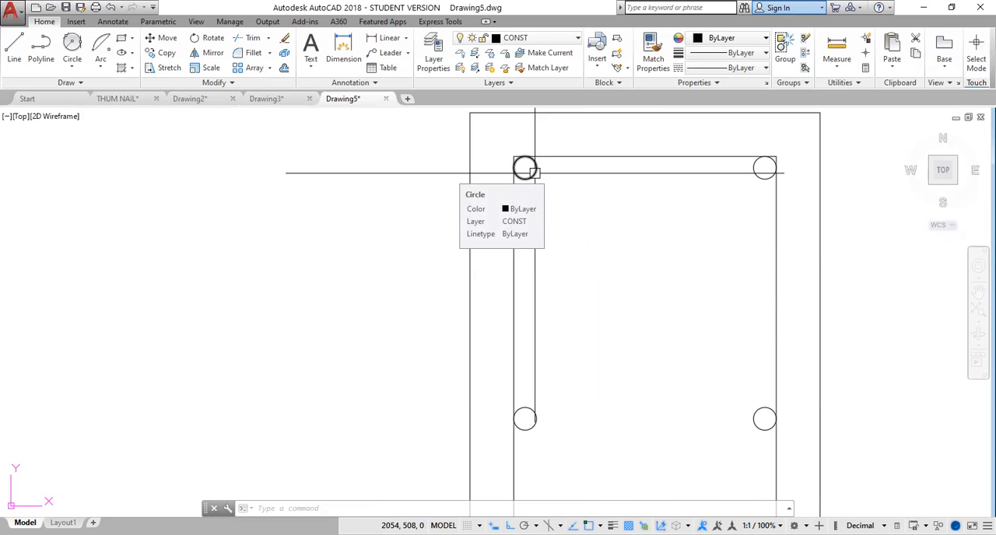
scroll(707, 252, down, 8)
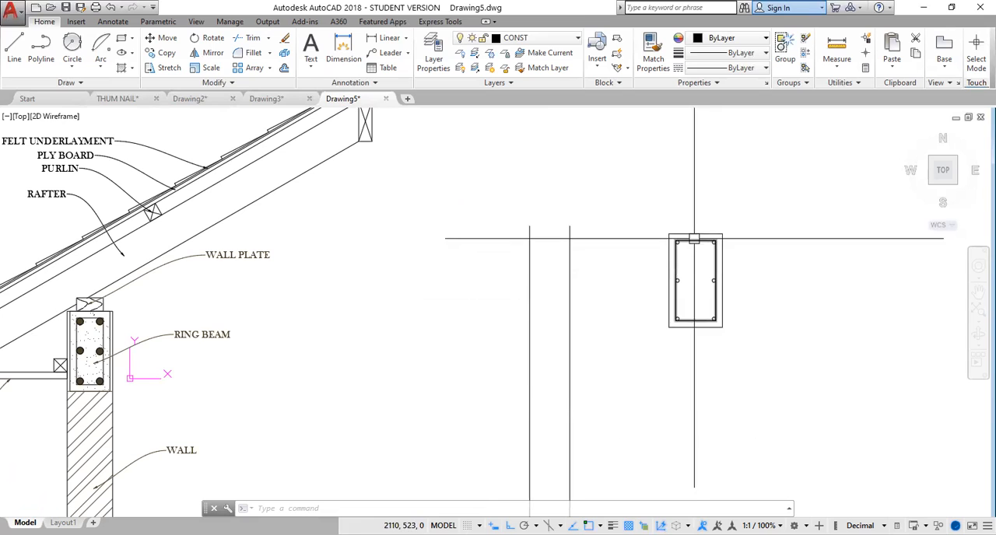
scroll(695, 230, up, 4)
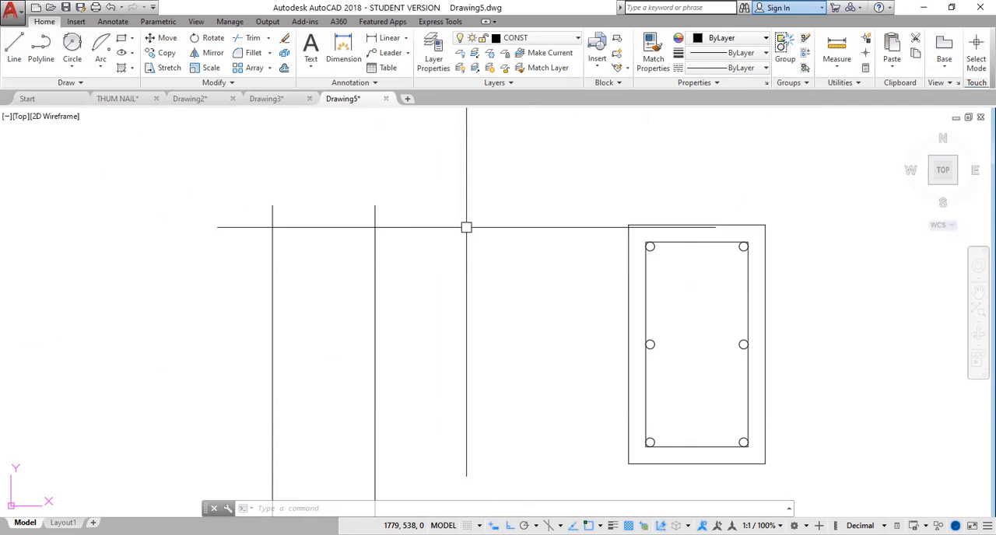
scroll(467, 225, down, 5)
scroll(145, 264, up, 3)
scroll(146, 263, up, 2)
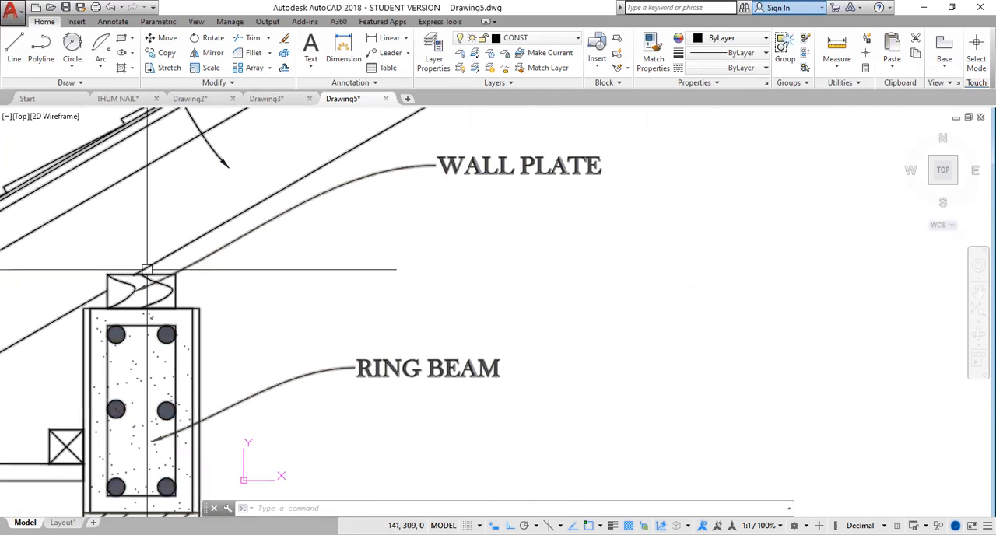
scroll(146, 293, down, 1)
scroll(384, 303, down, 5)
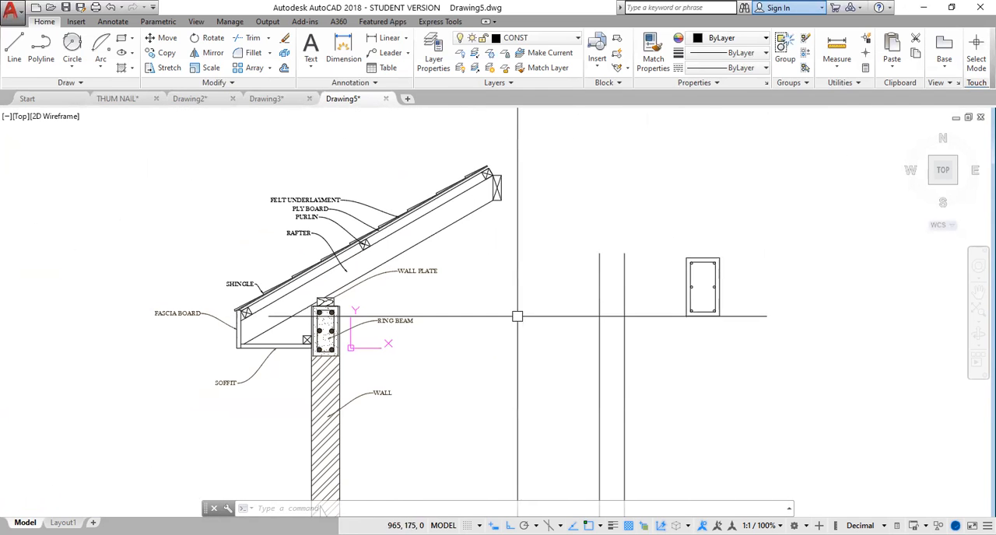
middle_drag(548, 298, 401, 314)
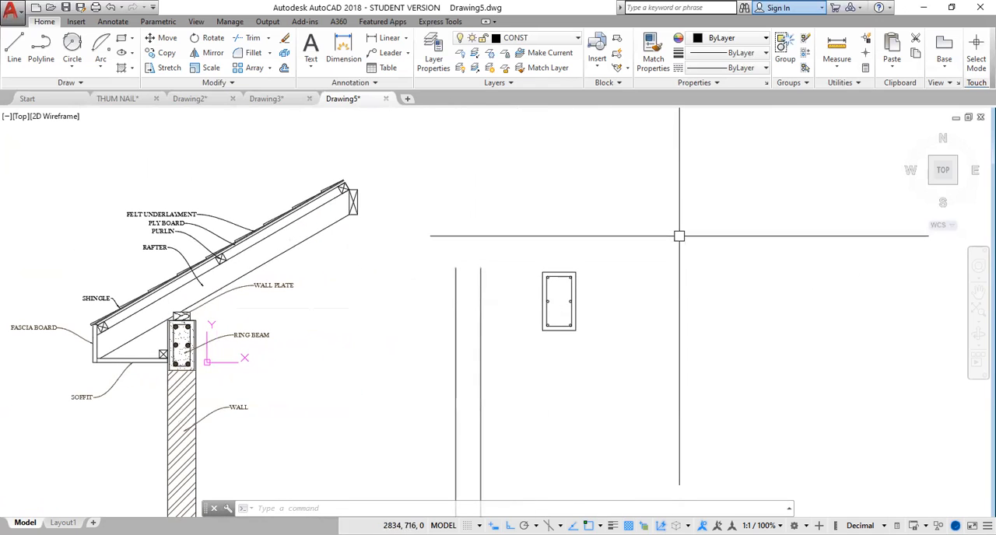
Draw a 100 by 75 rectangle for the wall plate in the empty space above and beside the new ring beam section.
text(RE)
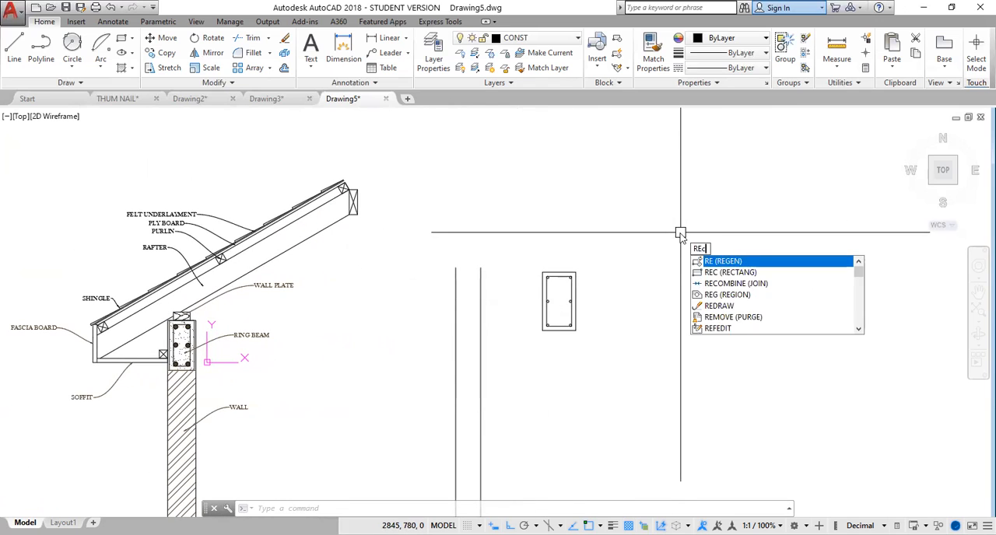
text(C)
key(Return)
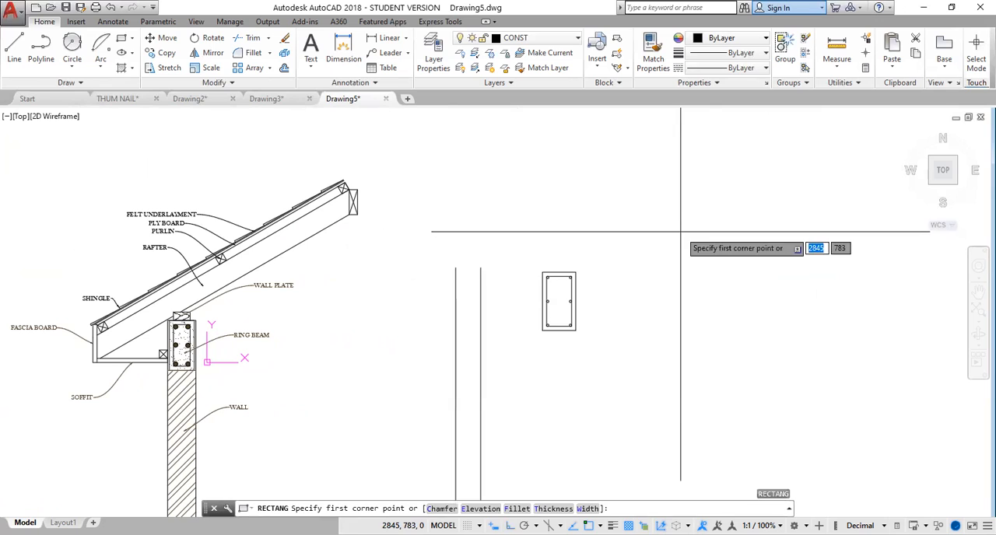
click(628, 245)
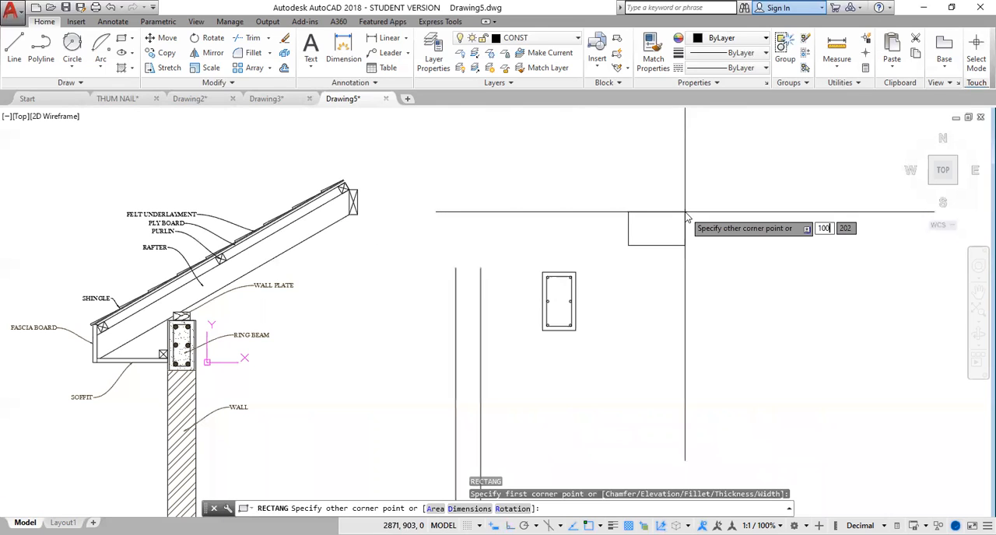
text(100)
key(Tab)
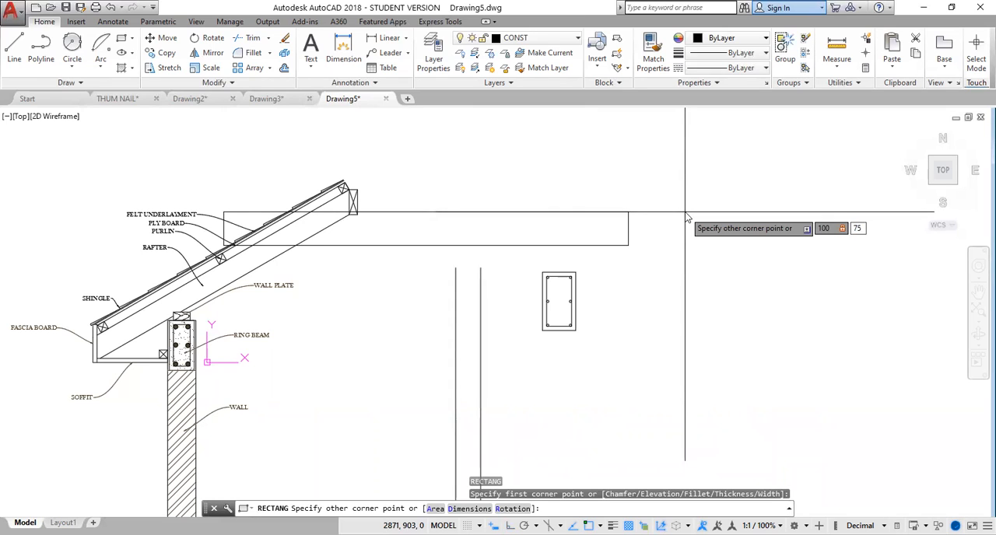
key(Return)
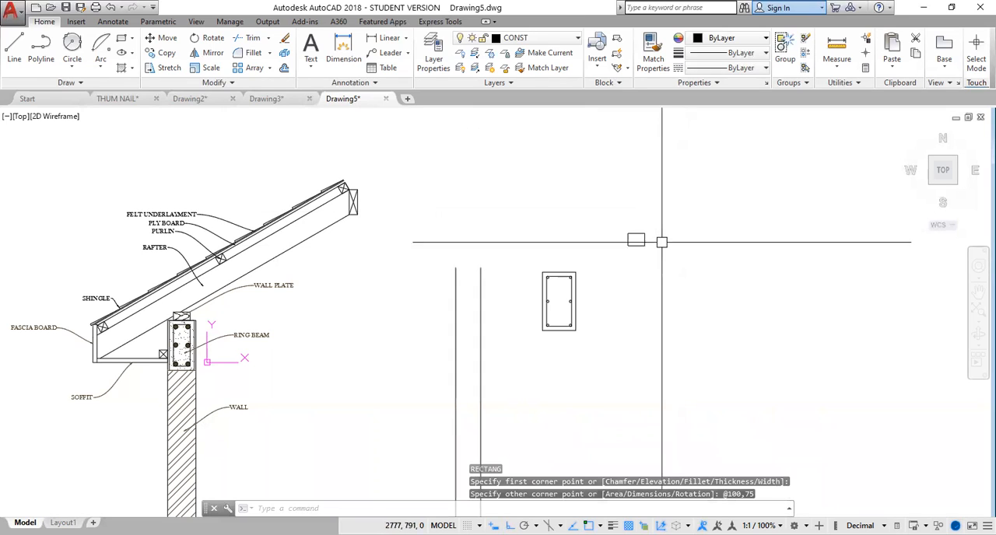
Move the wall plate rectangle by its bottom midpoint onto the midpoint of the ring beam's top edge.
scroll(640, 249, up, 4)
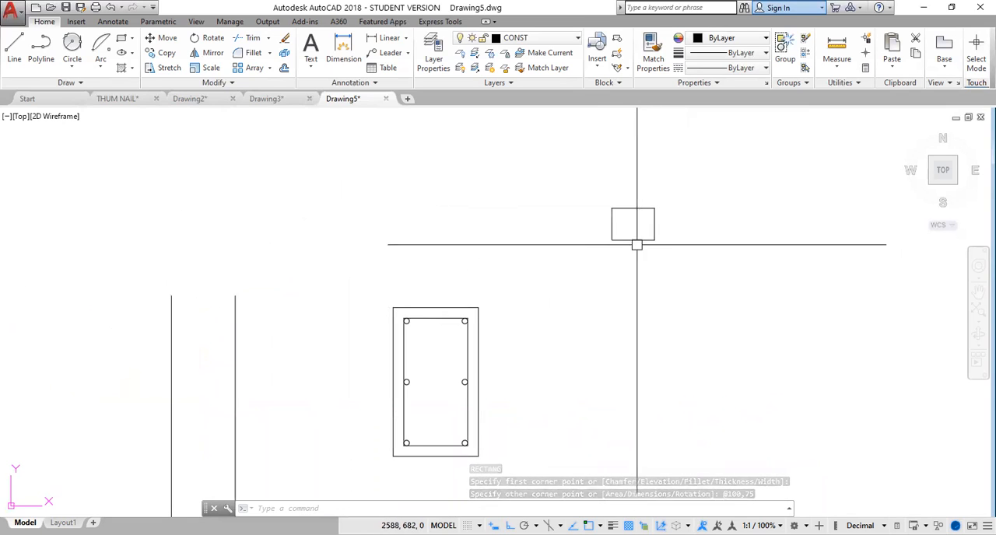
click(638, 242)
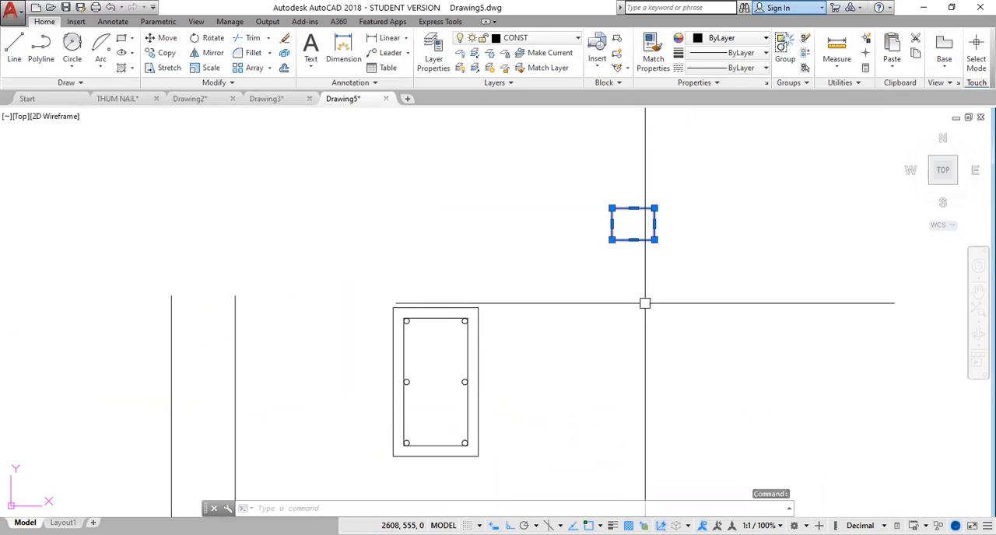
text(m)
key(Return)
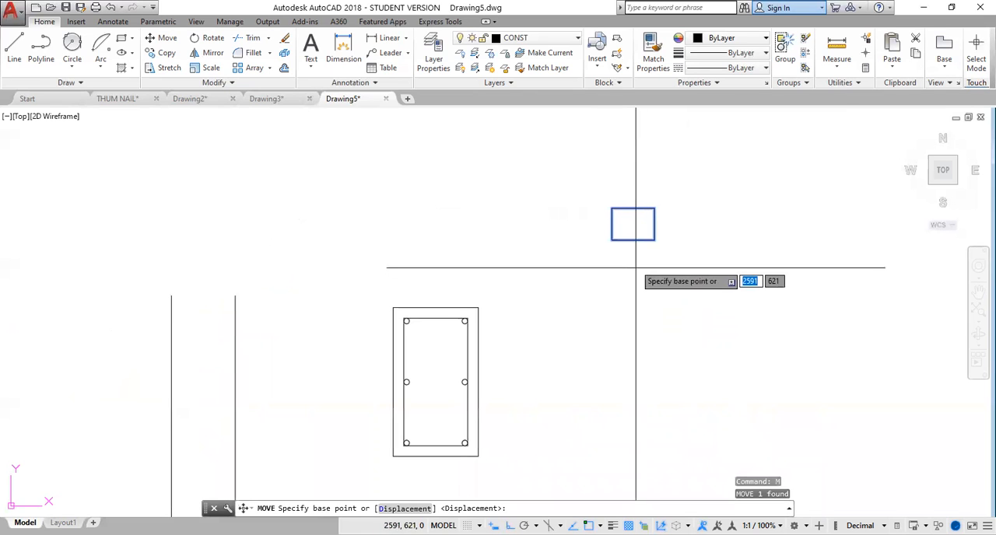
click(633, 239)
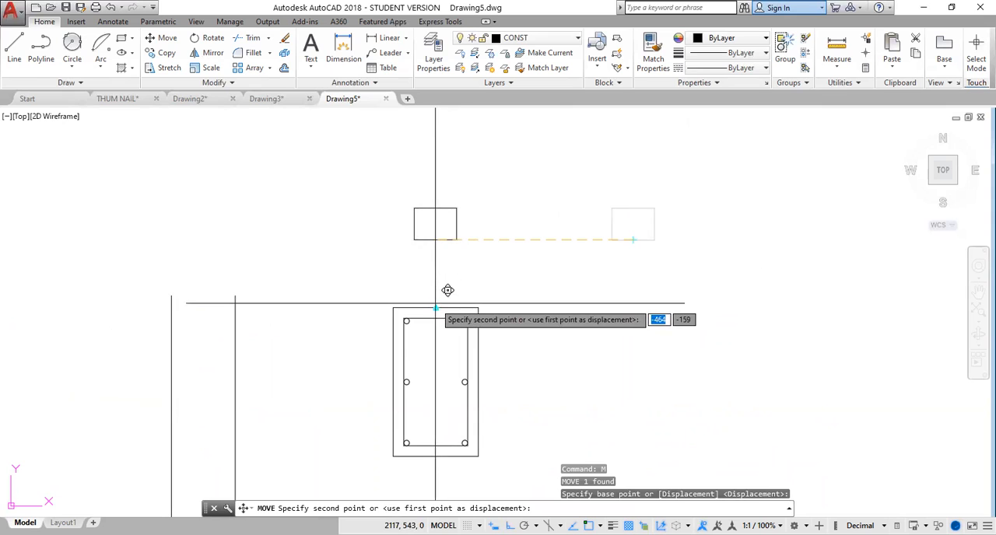
click(435, 307)
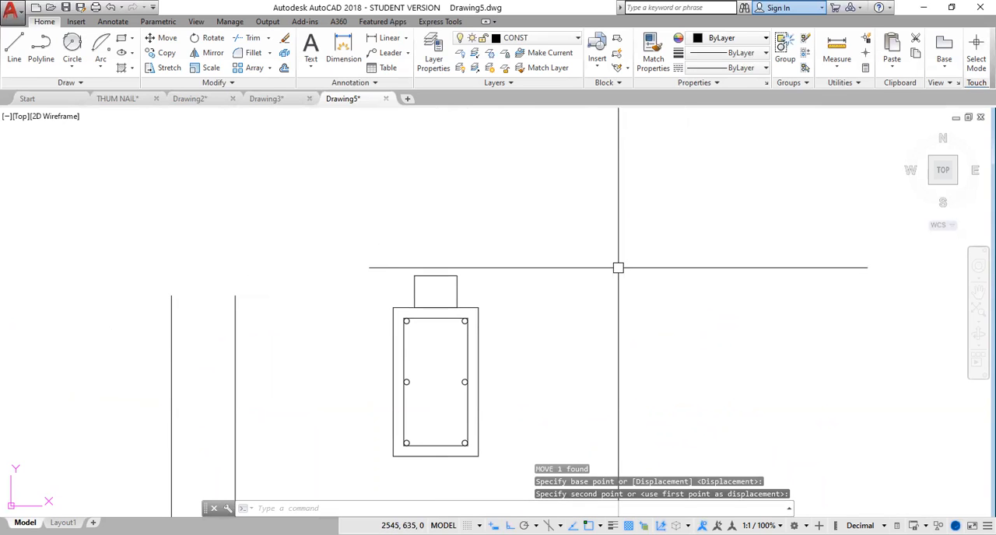
key(Escape)
Compare the reinforcement bars in the reference ring beam with the unfilled circles in the new section.
scroll(507, 325, down, 6)
scroll(255, 360, up, 4)
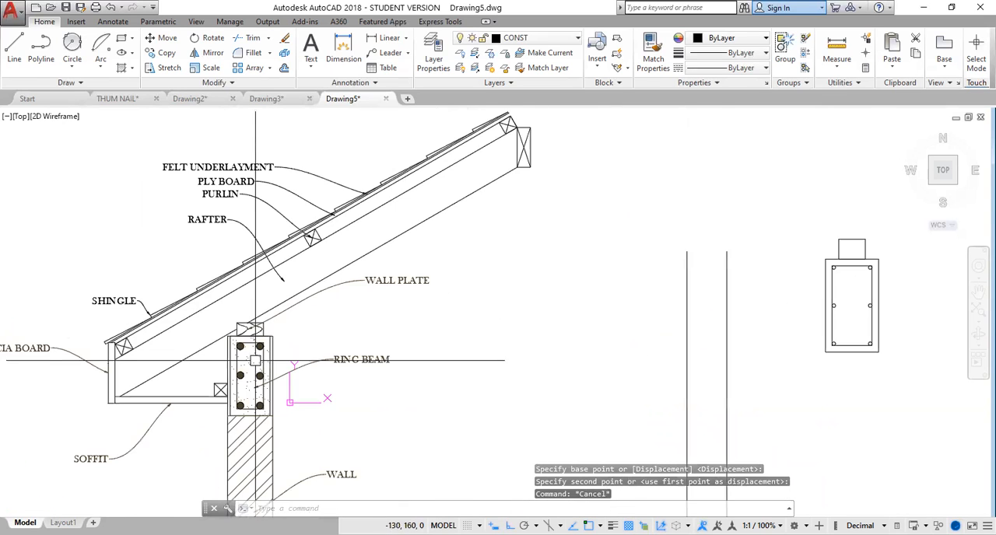
scroll(255, 360, up, 2)
scroll(311, 318, down, 4)
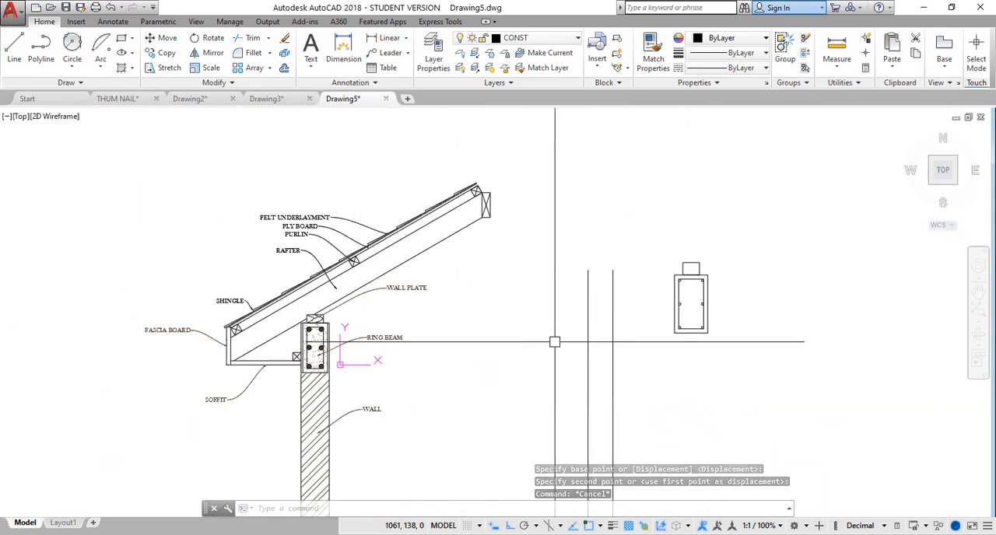
scroll(682, 286, up, 4)
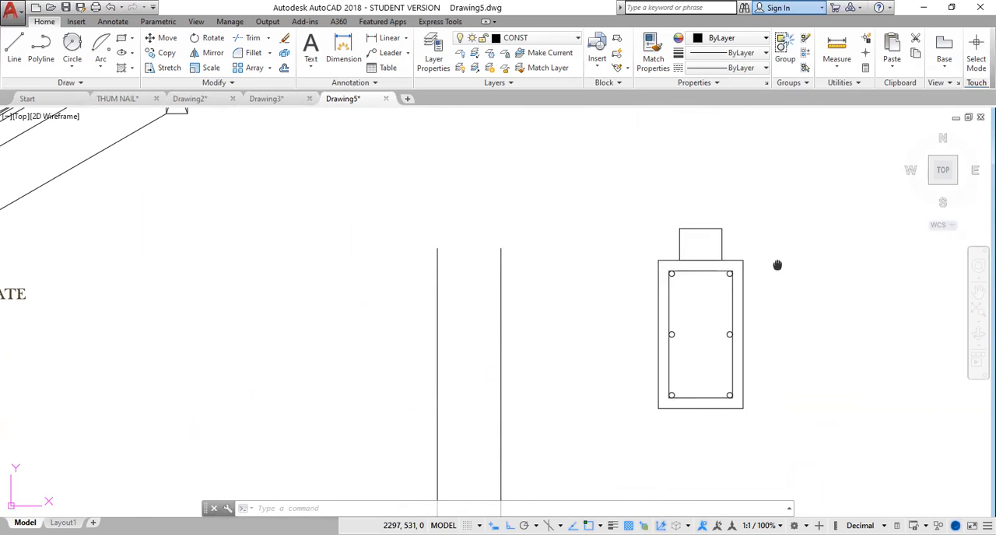
middle_drag(776, 266, 620, 293)
scroll(553, 352, down, 4)
scroll(553, 351, up, 4)
scroll(553, 351, up, 2)
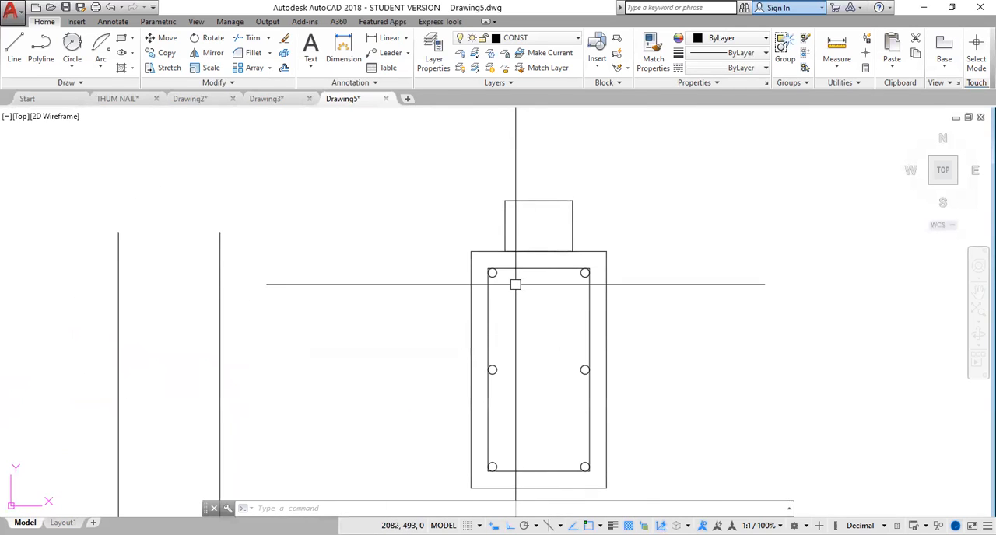
scroll(515, 284, up, 4)
middle_drag(516, 303, 583, 220)
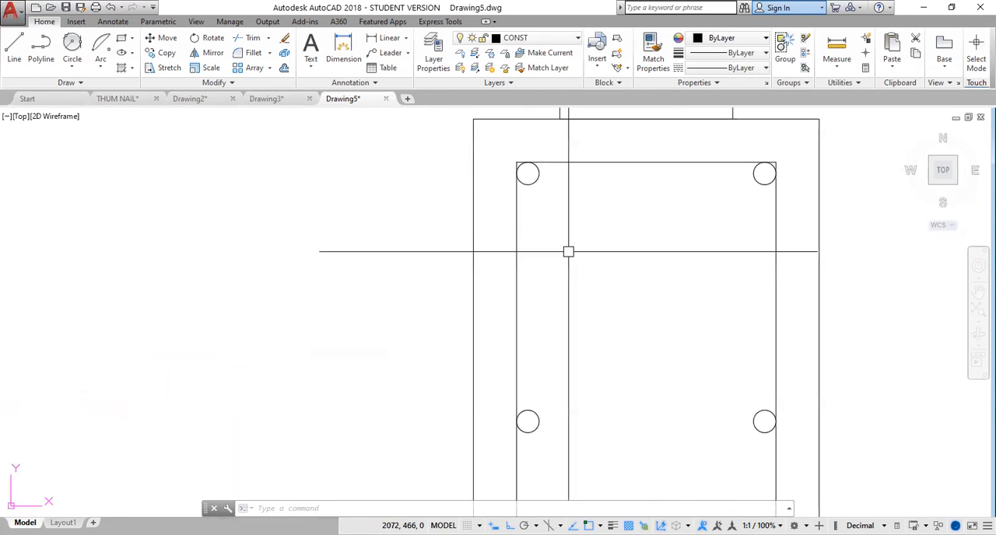
scroll(568, 251, down, 2)
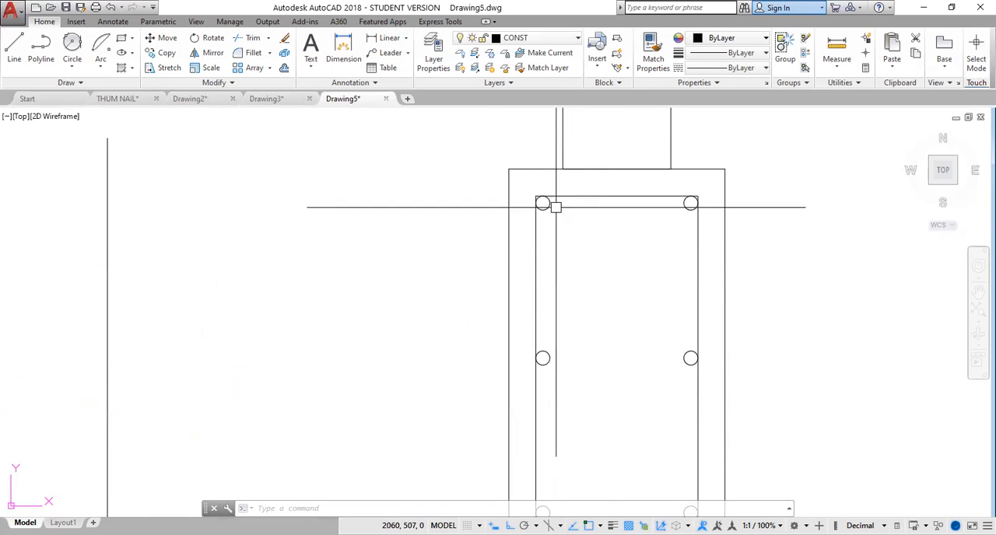
Fill the two upper reinforcement circles of the new ring beam with a SOLID hatch.
click(132, 69)
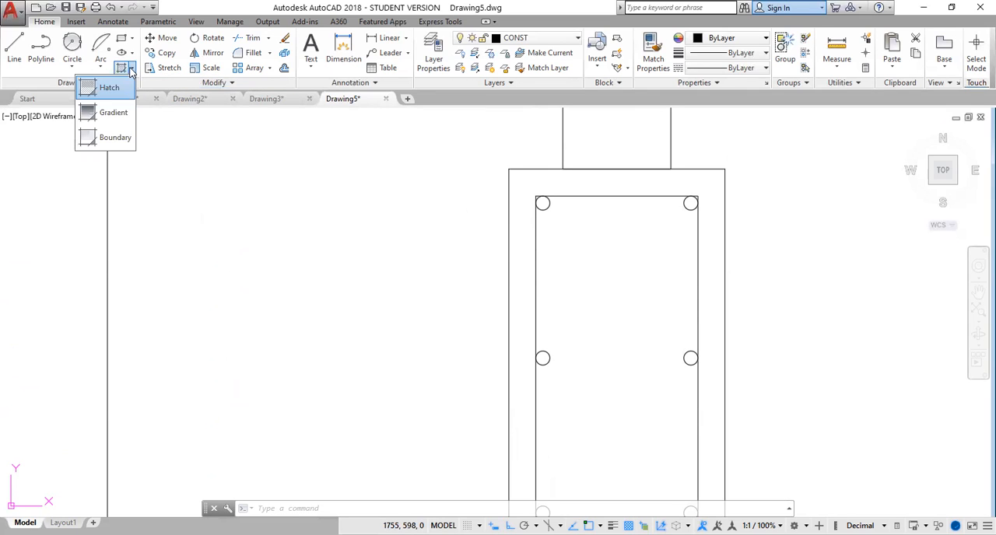
click(110, 91)
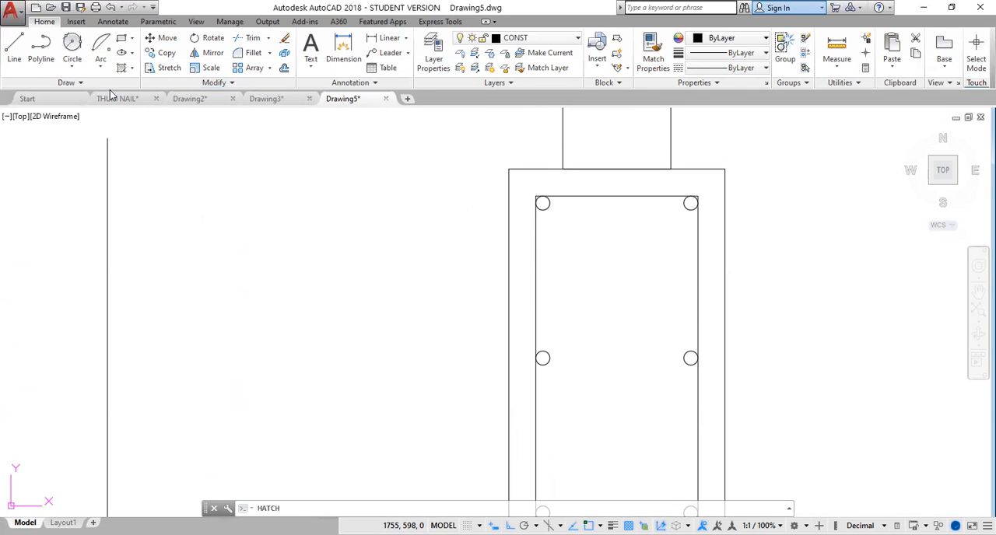
click(122, 69)
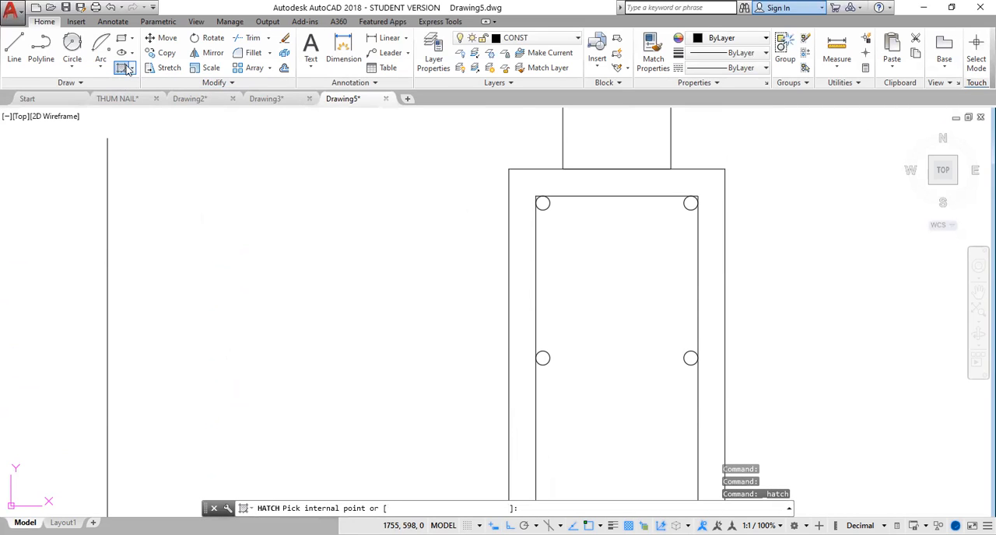
click(129, 68)
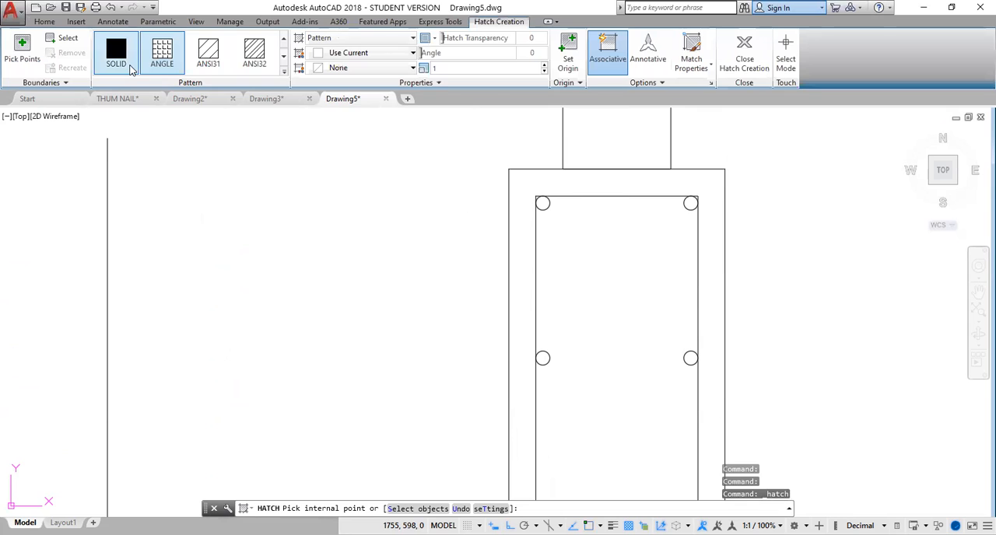
click(117, 54)
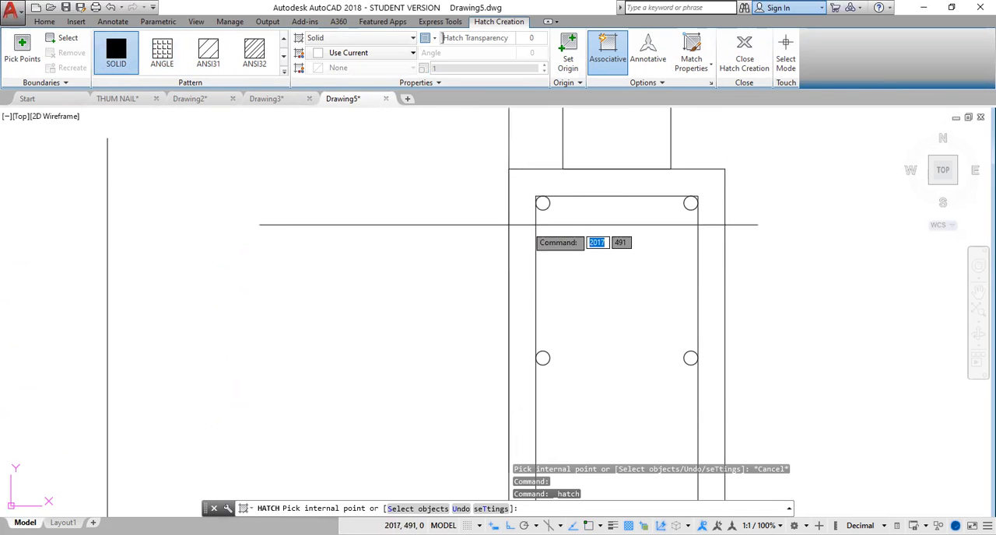
scroll(536, 197, up, 4)
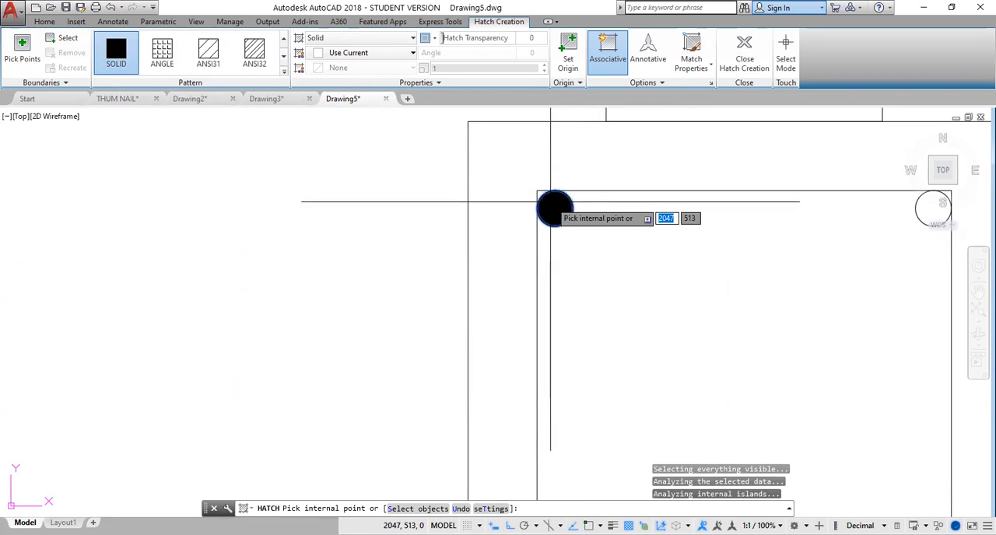
click(939, 209)
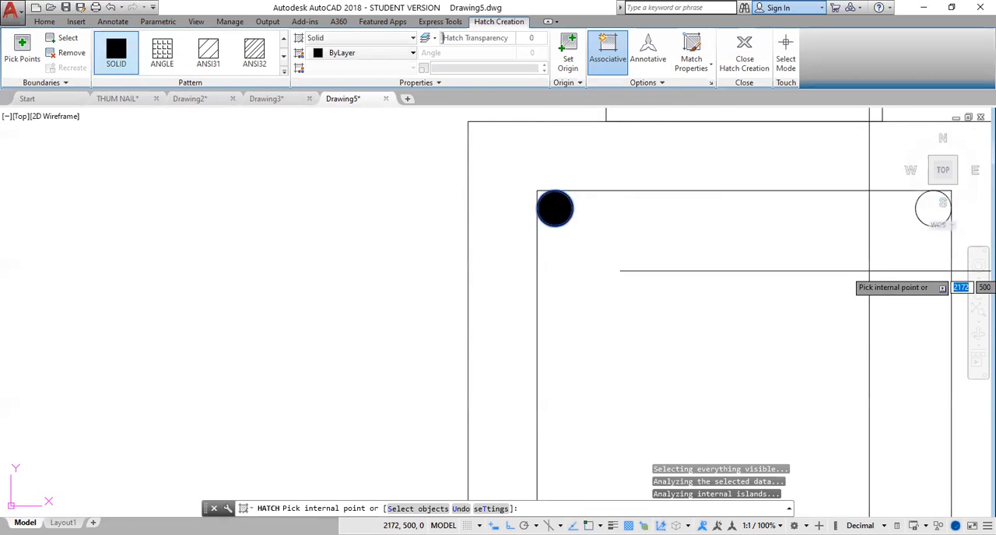
scroll(692, 268, up, 2)
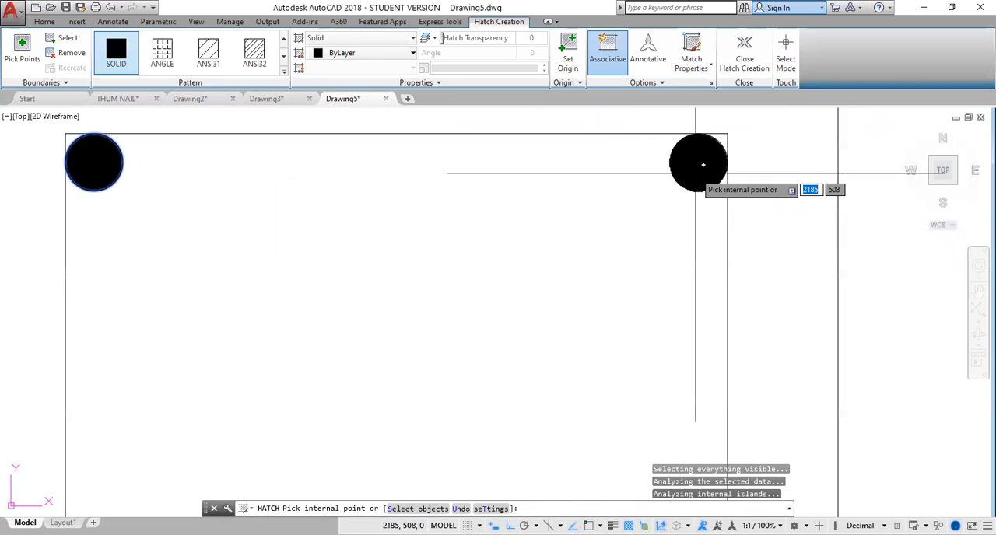
scroll(523, 398, down, 4)
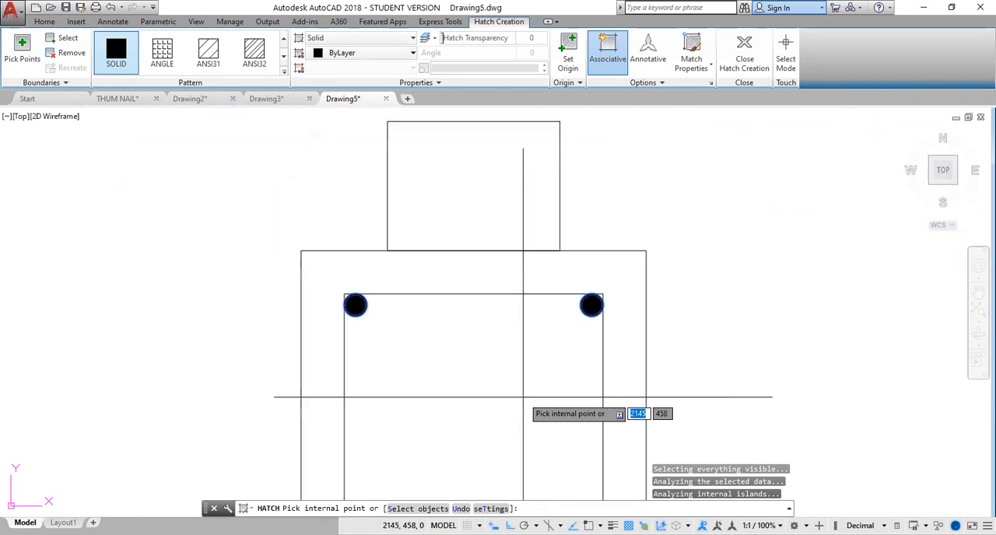
Fill the two middle and two lower reinforcement circles with the same solid hatch and finish the hatch.
middle_drag(520, 403, 537, 119)
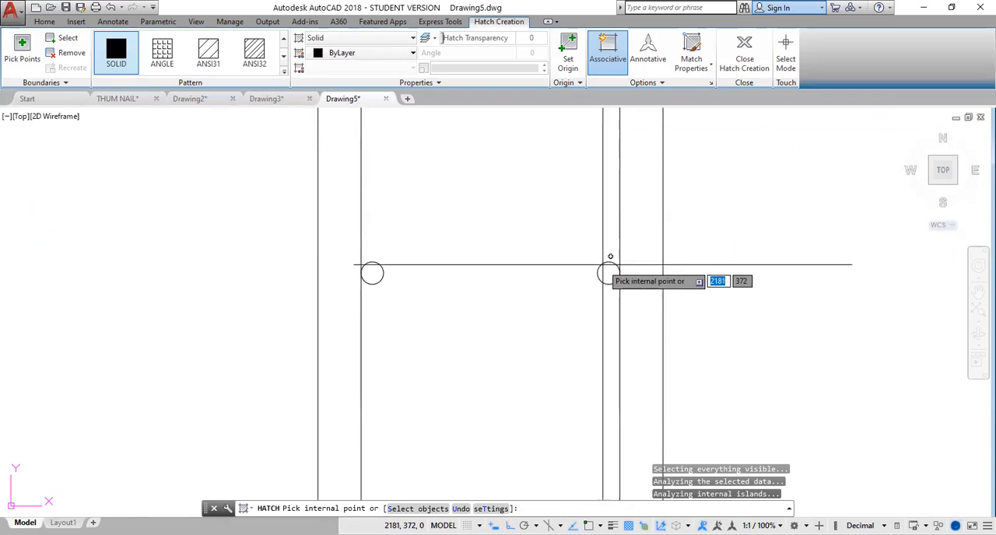
click(608, 274)
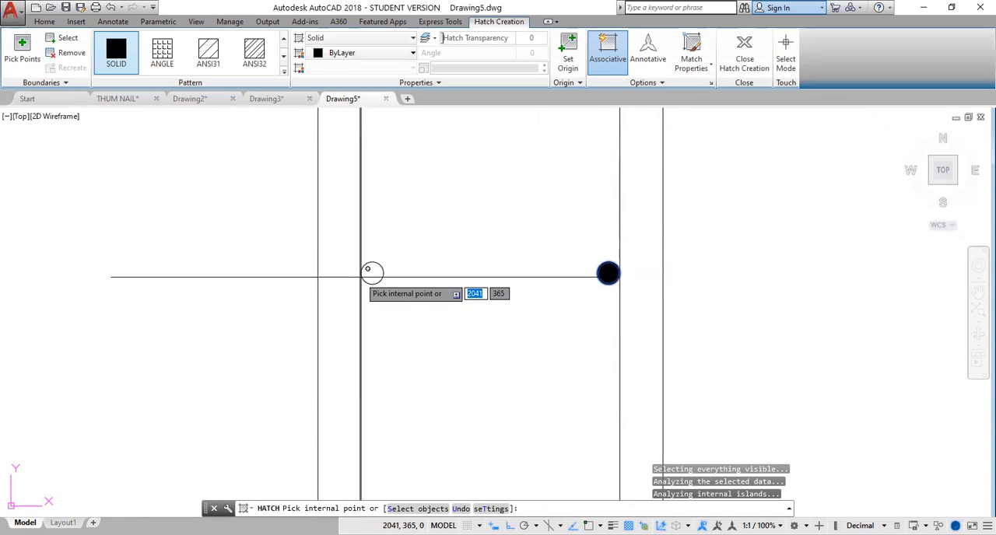
mouse_move(434, 130)
middle_down()
mouse_move(421, 157)
mouse_move(422, 142)
middle_up()
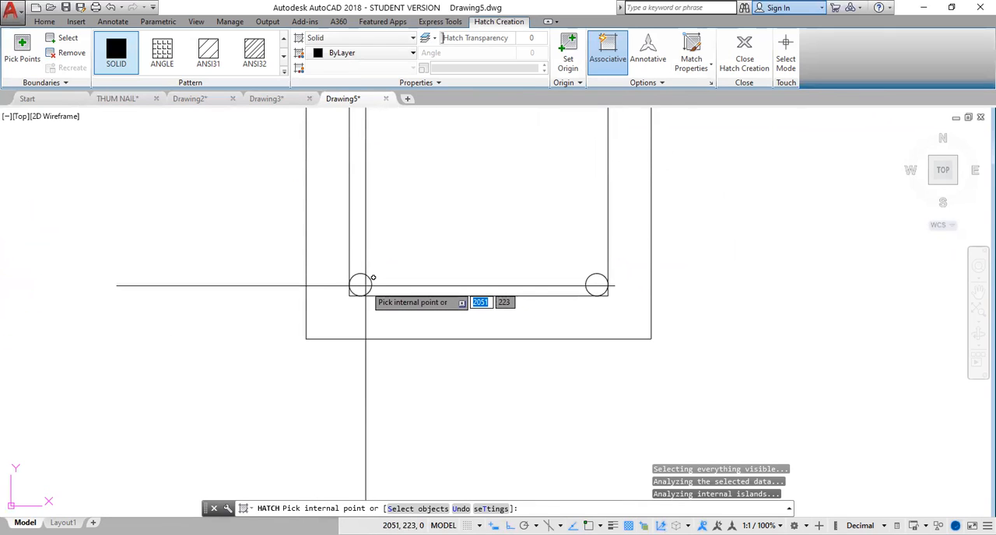
click(365, 285)
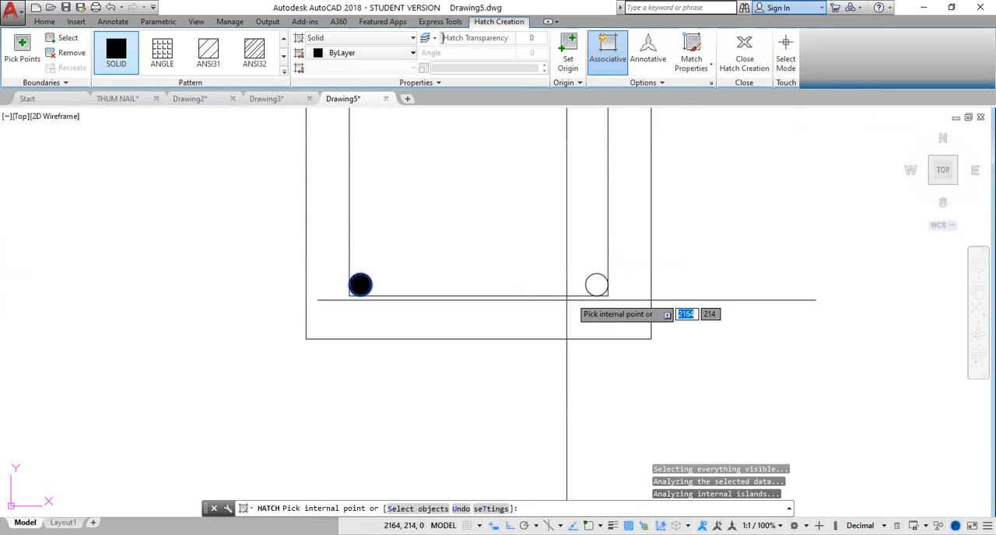
click(594, 284)
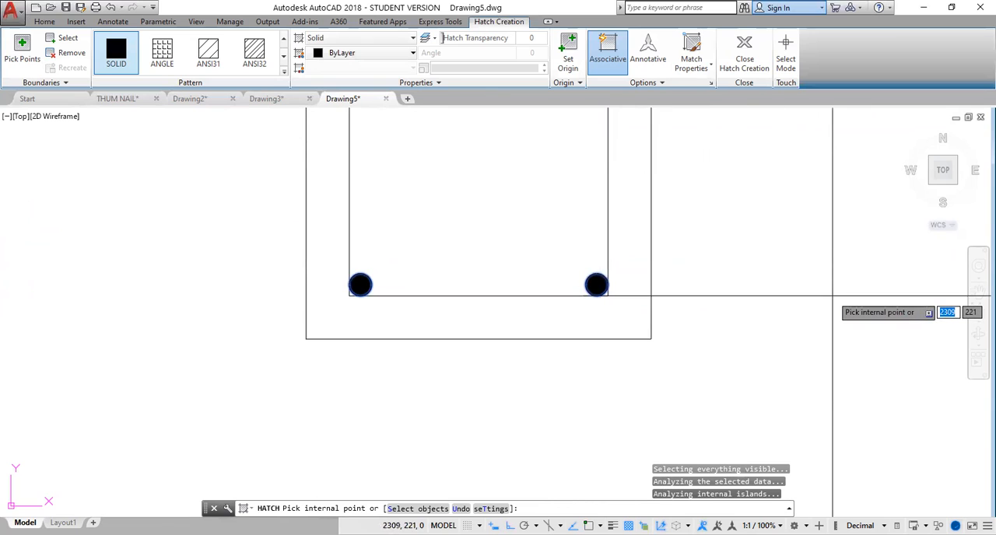
key(Escape)
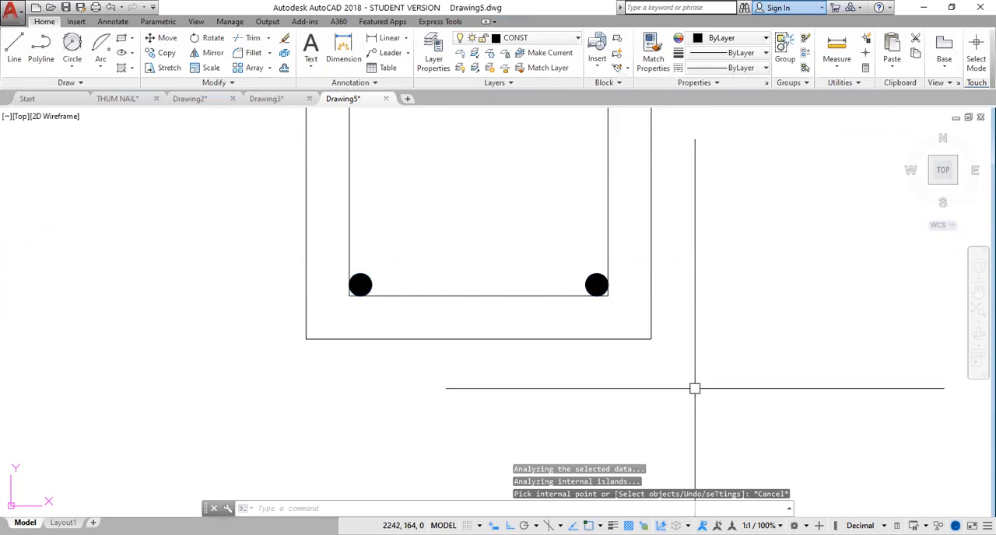
Check the filled bars in the new section and examine the wall and its lower break line in the reference detail.
scroll(578, 405, down, 6)
scroll(558, 285, up, 4)
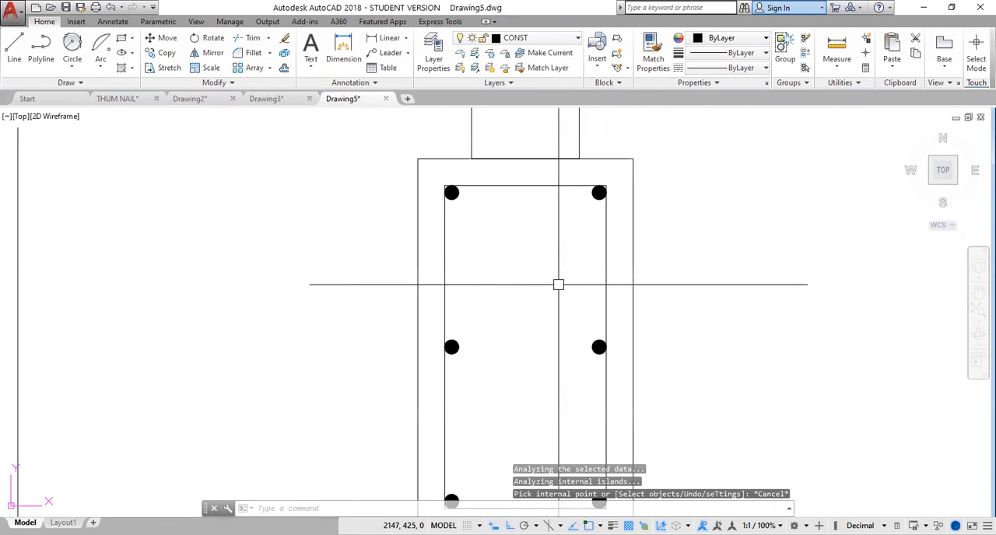
scroll(451, 225, down, 4)
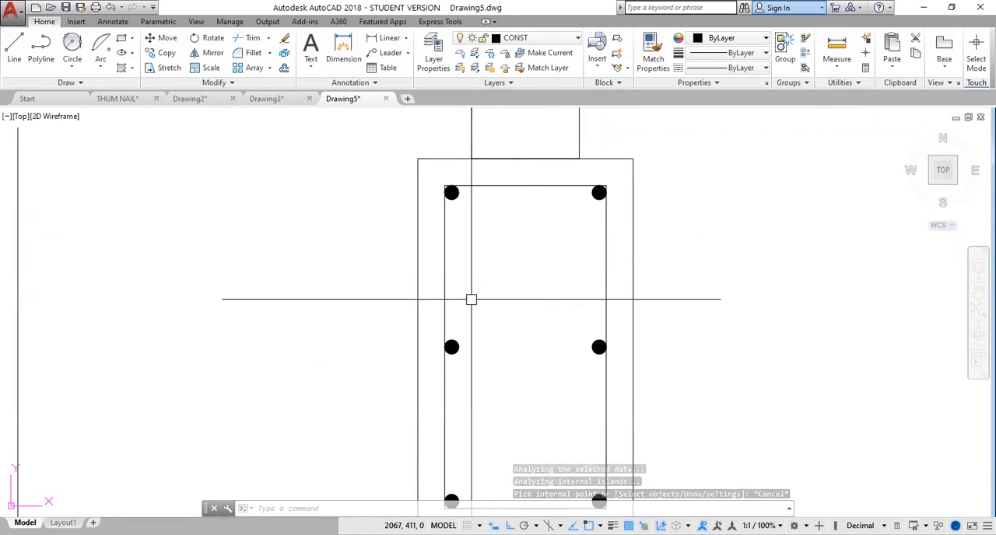
scroll(477, 315, down, 4)
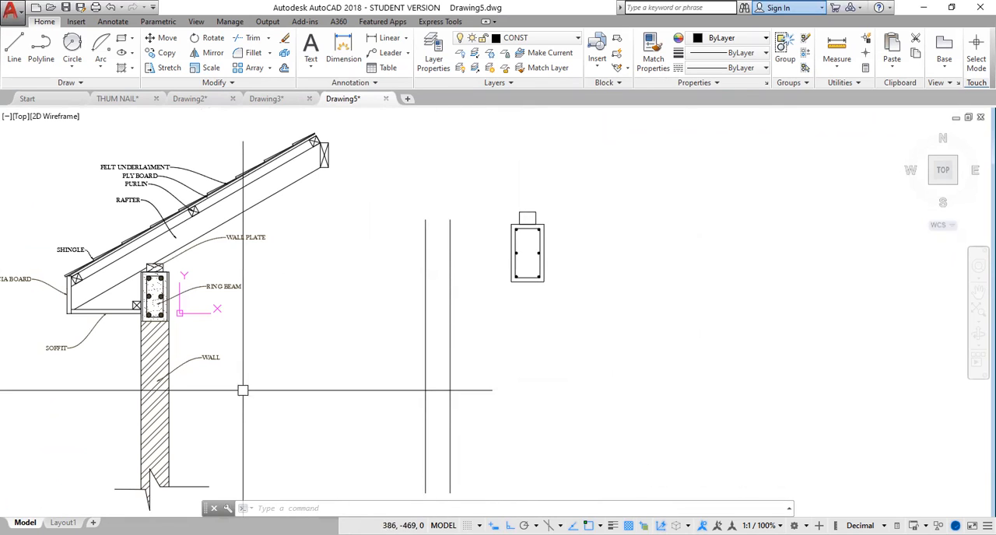
middle_drag(285, 395, 319, 319)
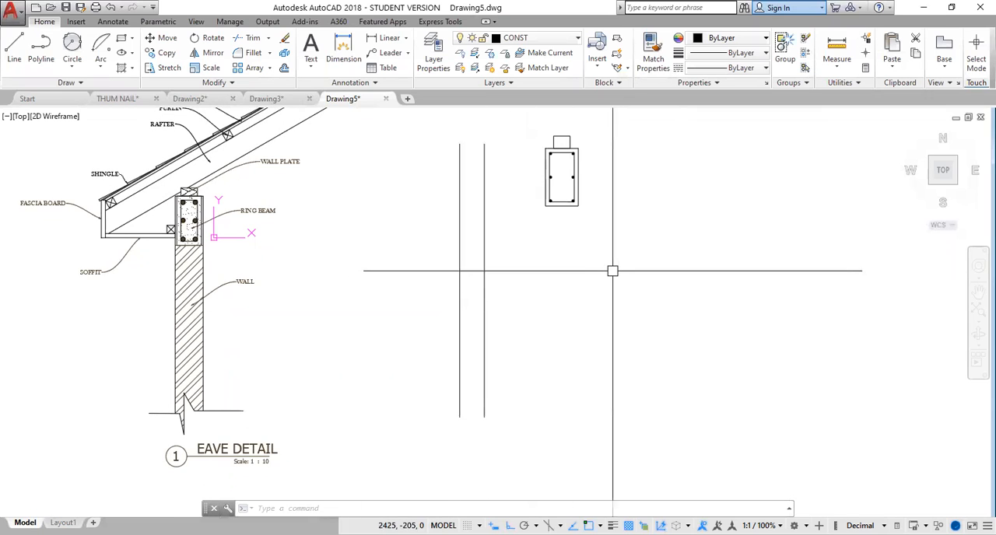
Move the ring beam section with its wall plate so the beam's upper-right corner meets the upper end of the right wall line.
middle_drag(596, 251, 548, 331)
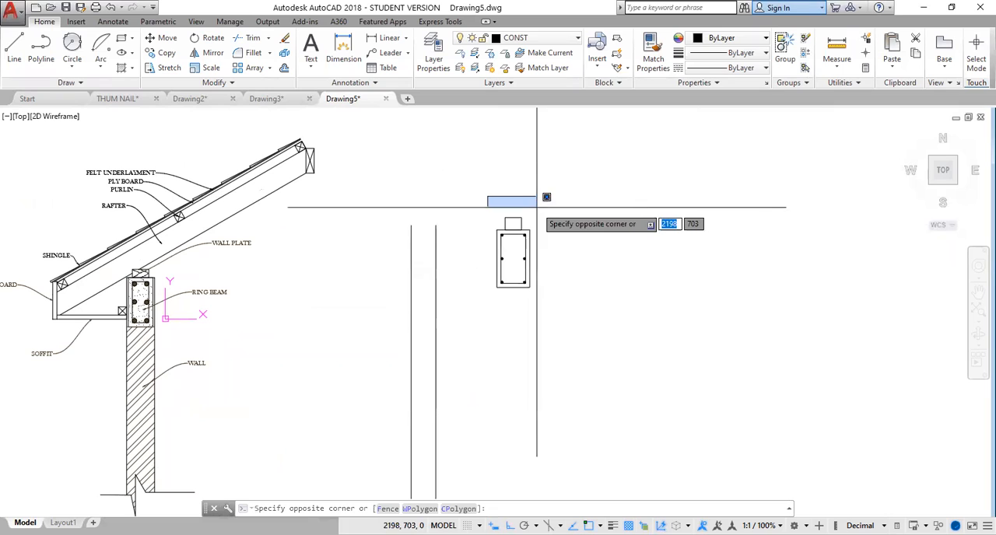
click(538, 303)
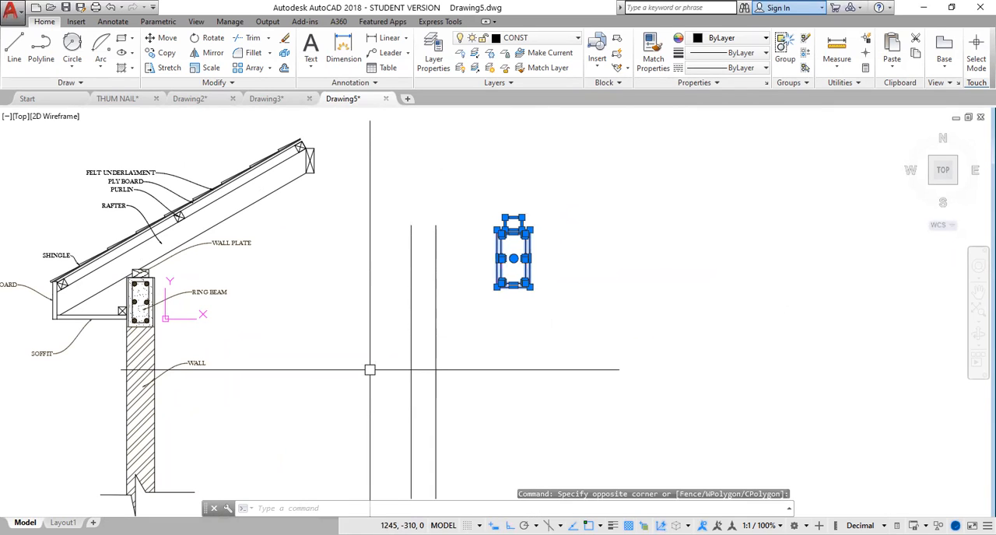
text(m)
key(Return)
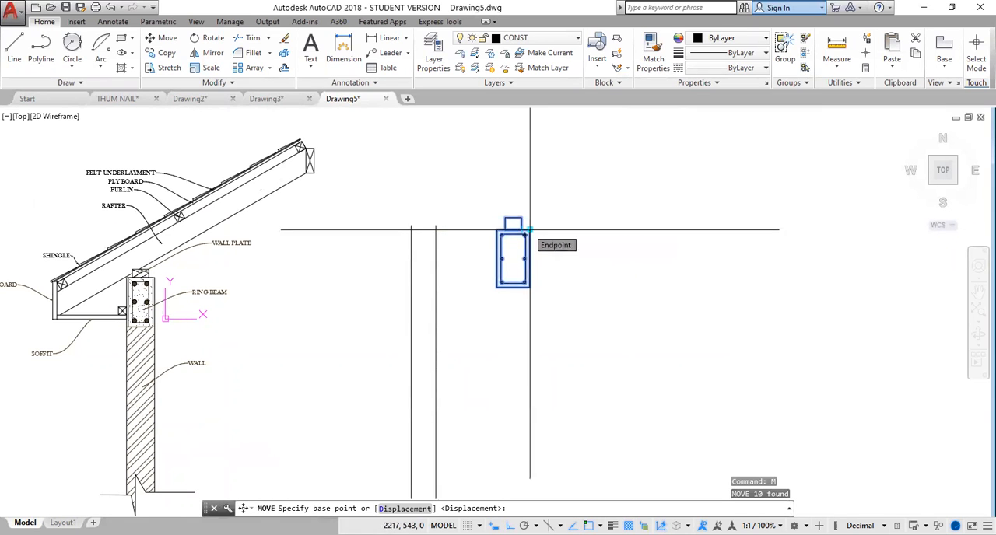
scroll(529, 231, up, 2)
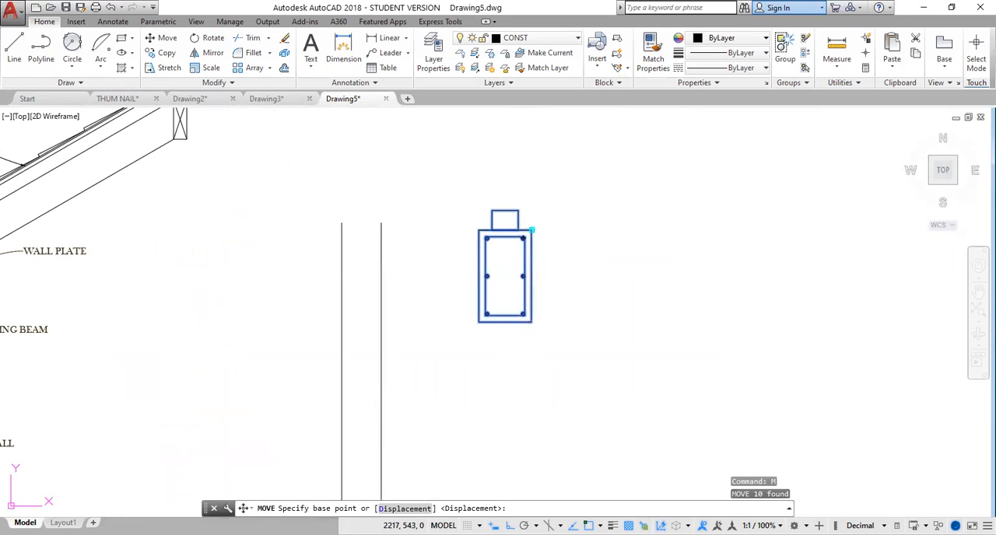
click(531, 230)
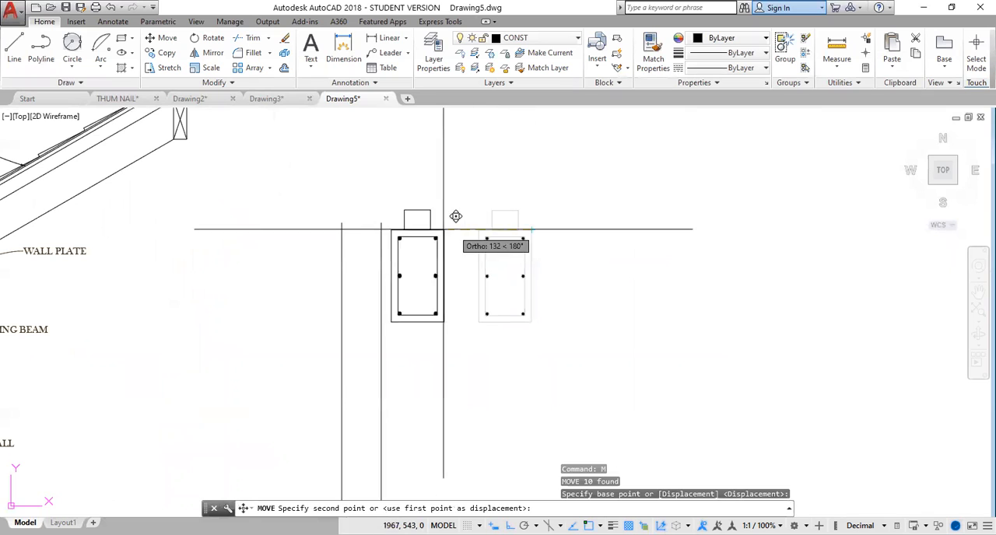
click(381, 227)
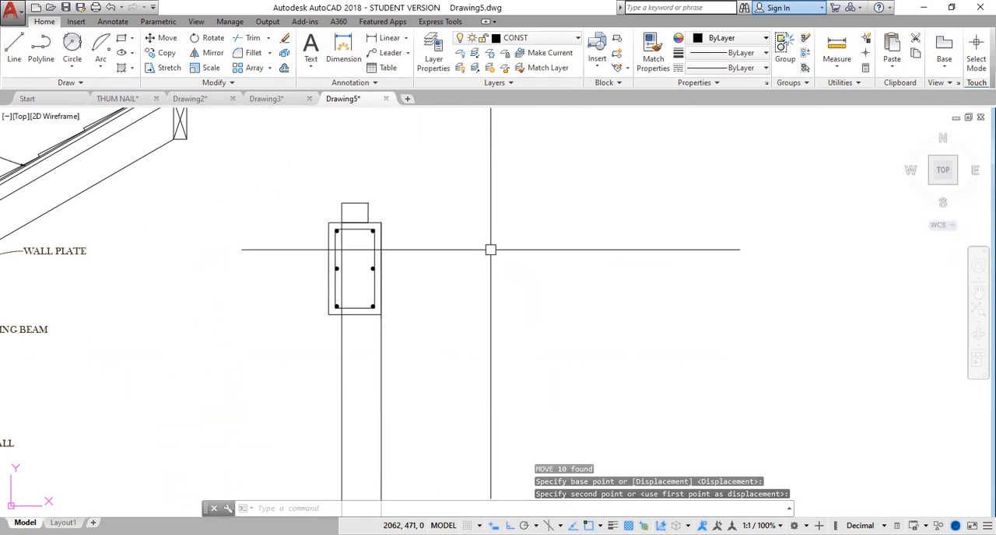
key(Escape)
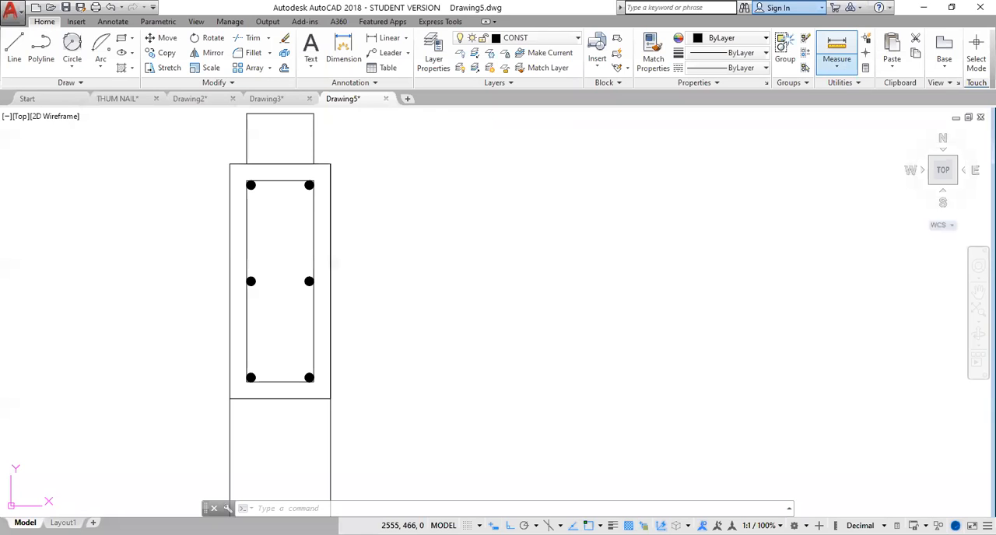
Draw a sloping rafter line at 30 degrees, about 1939 long, in the empty space beside the new wall.
scroll(436, 243, down, 2)
scroll(436, 244, down, 4)
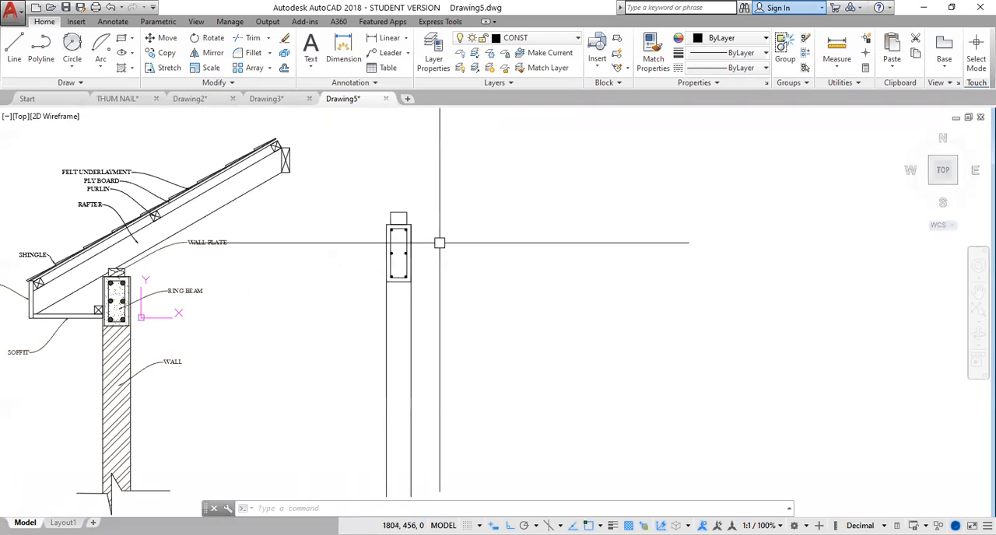
mouse_move(485, 260)
middle_down()
mouse_move(463, 285)
mouse_move(451, 280)
mouse_move(479, 264)
middle_up()
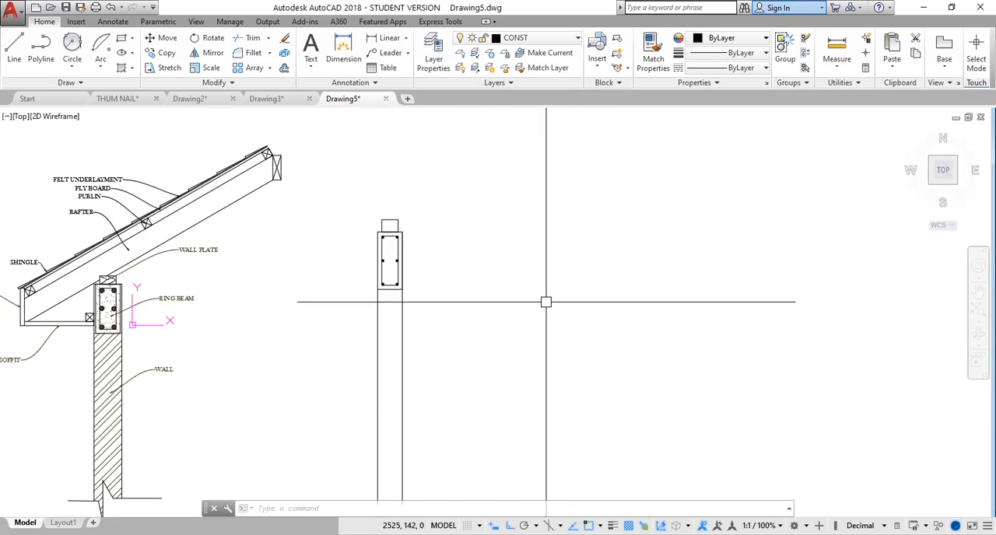
click(14, 51)
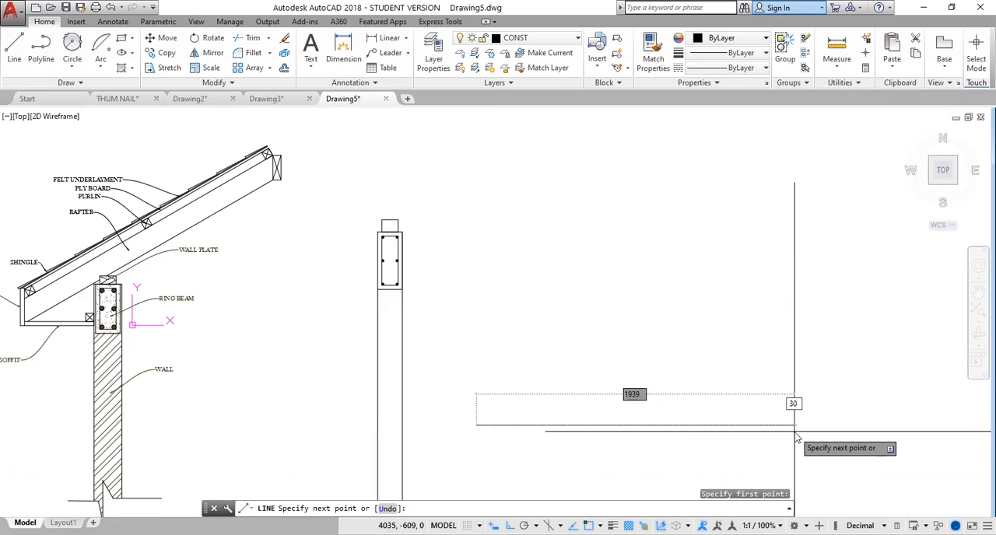
key(Return)
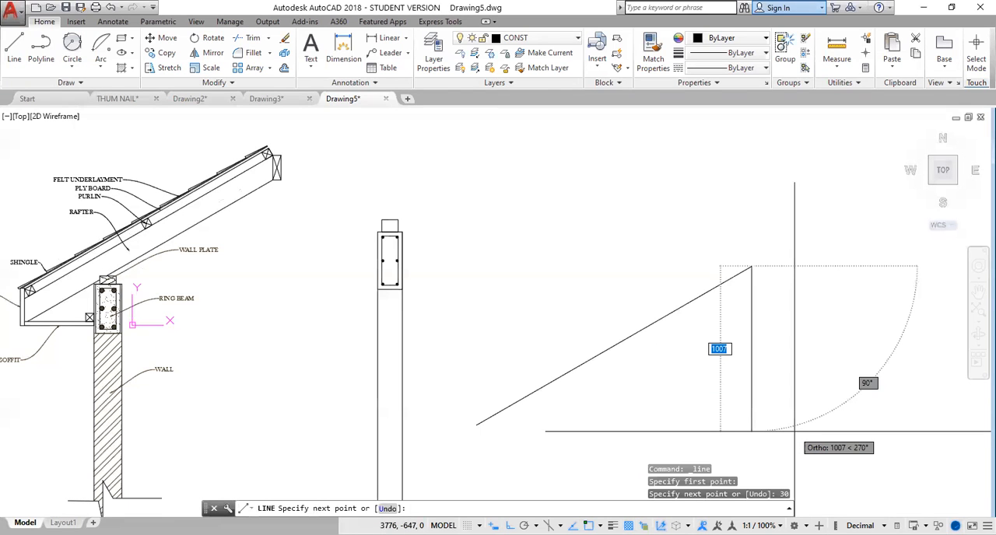
key(Return)
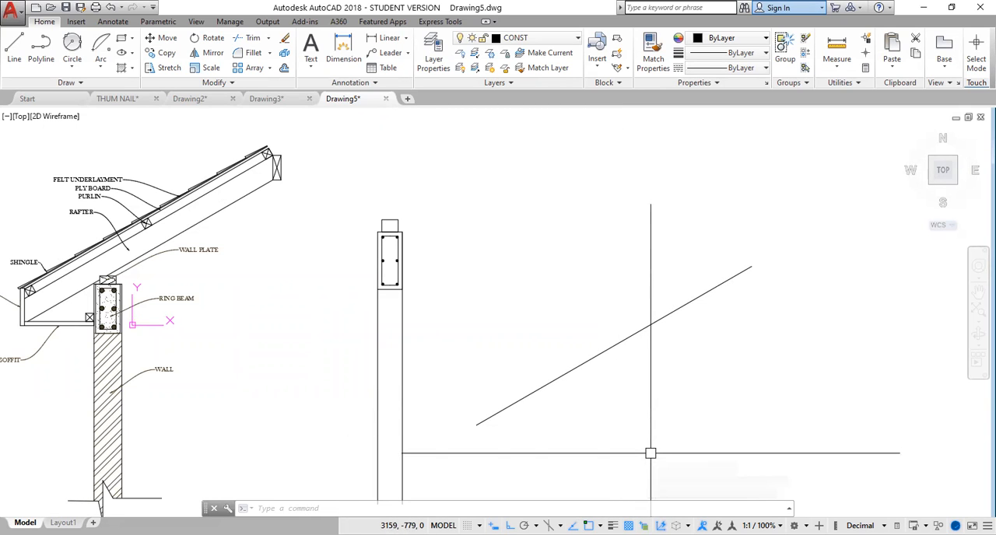
Offset the sloping rafter line 150 to its upper side.
text(O)
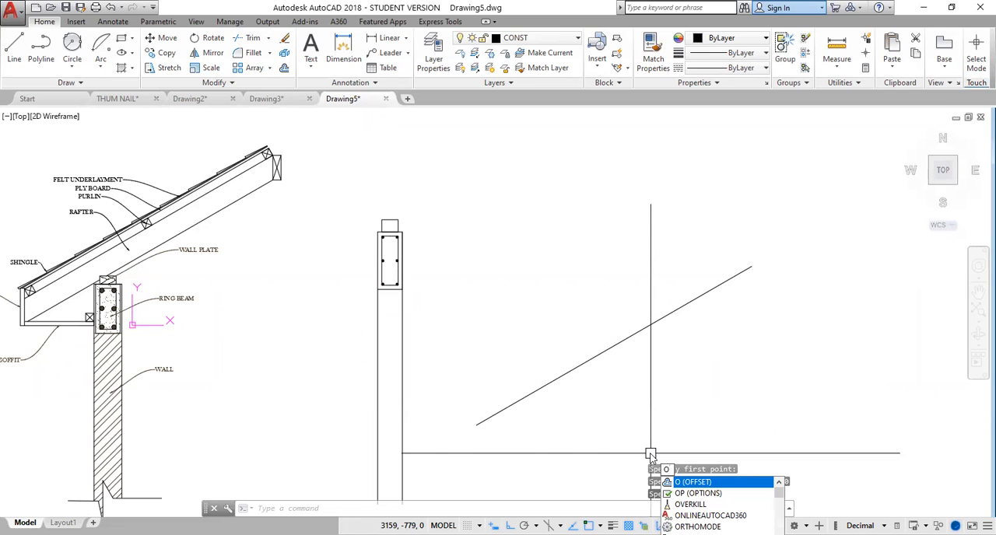
key(Return)
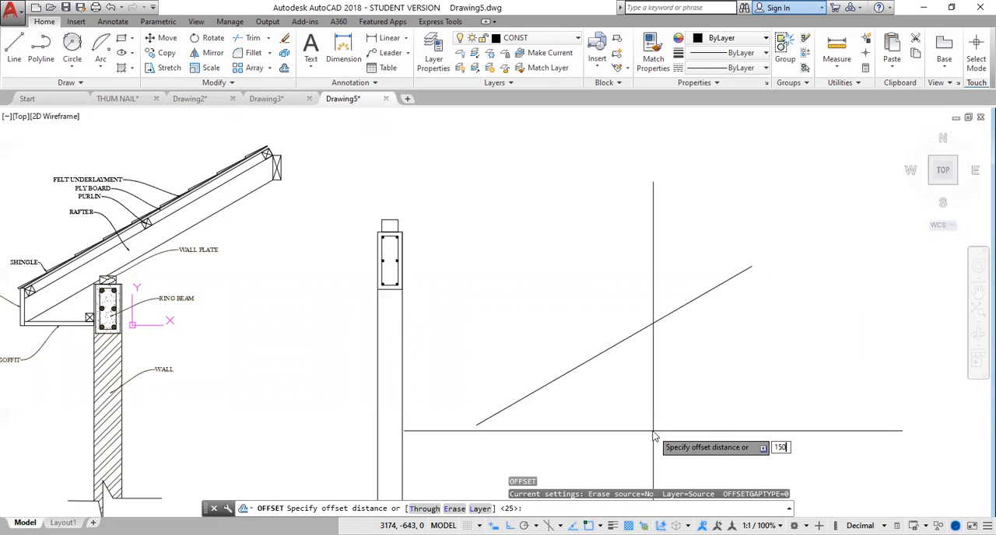
key(Return)
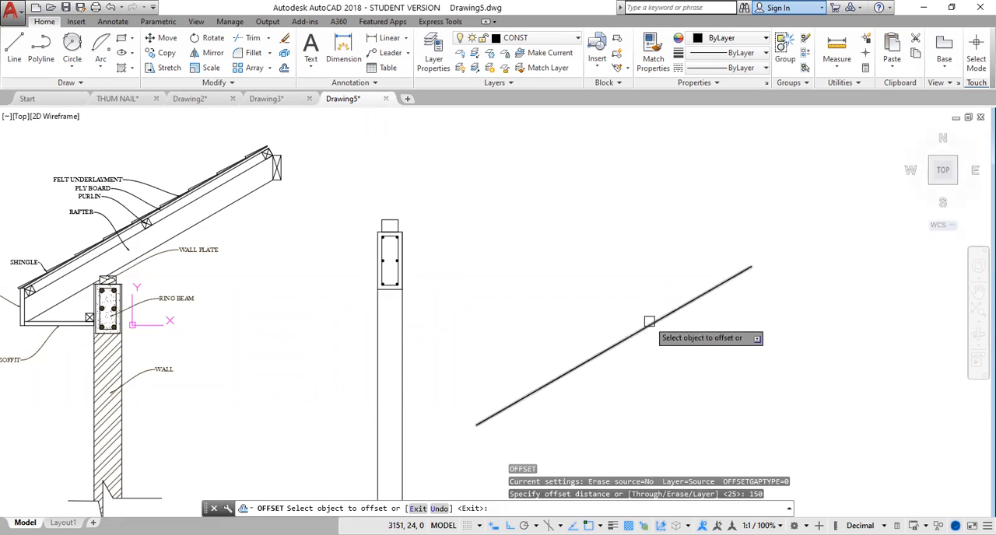
click(649, 320)
click(610, 269)
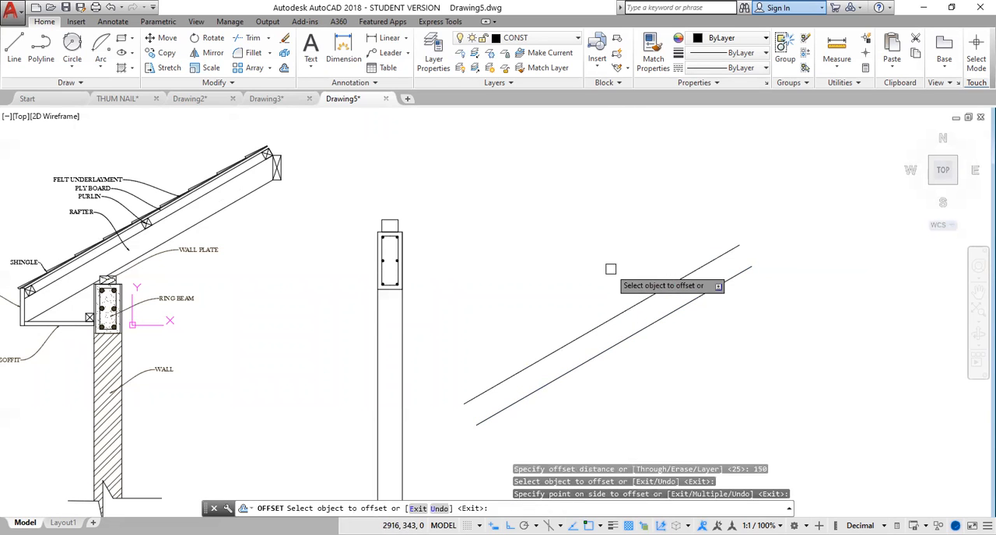
key(Escape)
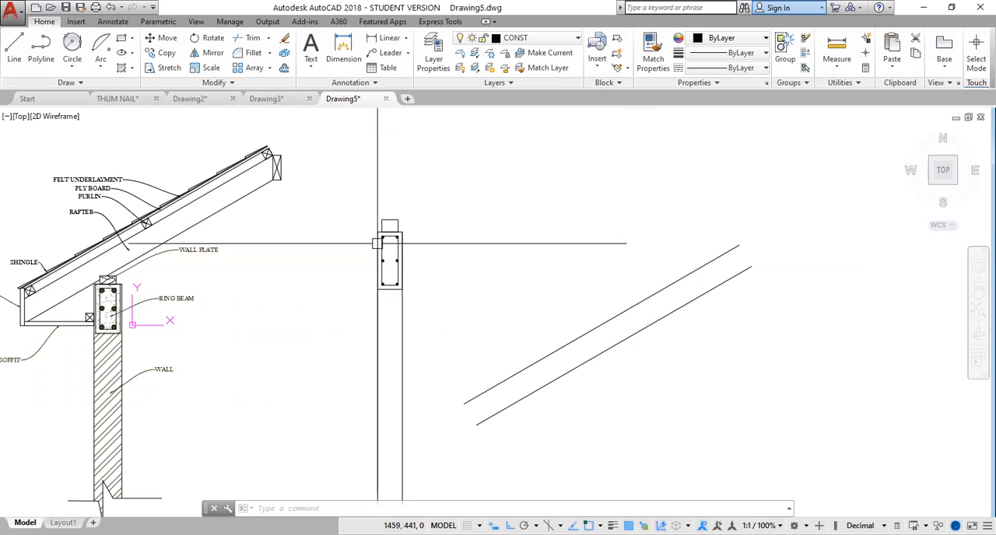
Draw a long vertical reference line and move it by its midpoint onto the ring beam's upper-left corner.
click(14, 47)
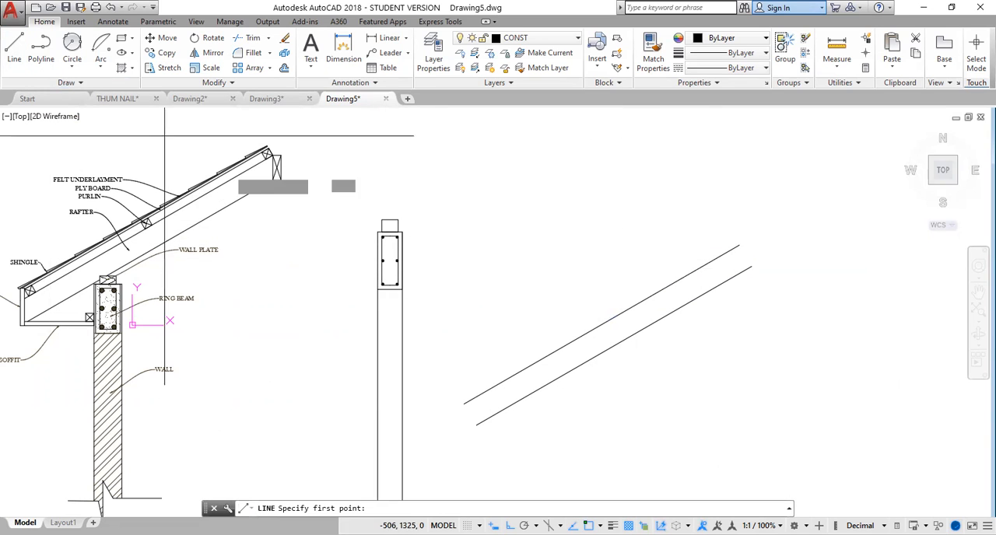
click(446, 164)
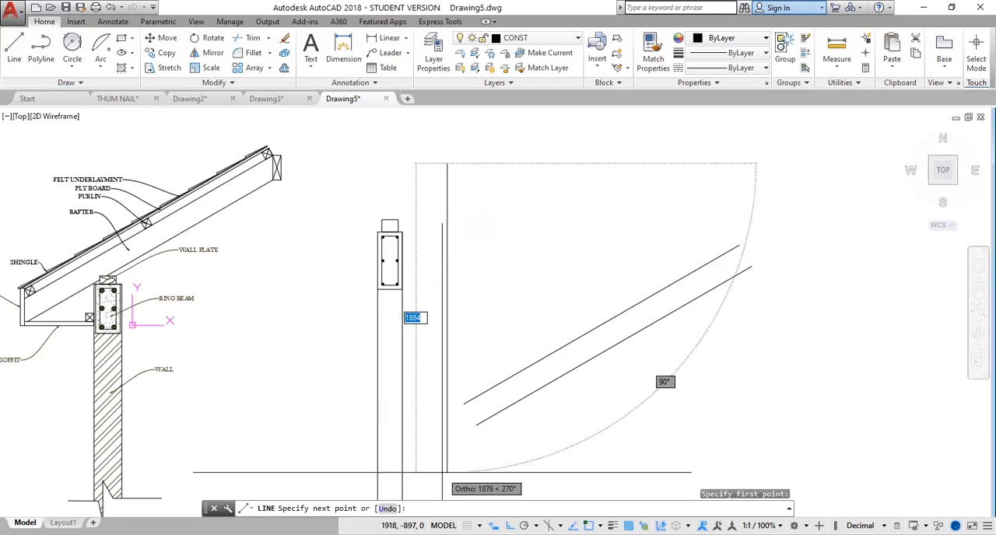
click(447, 482)
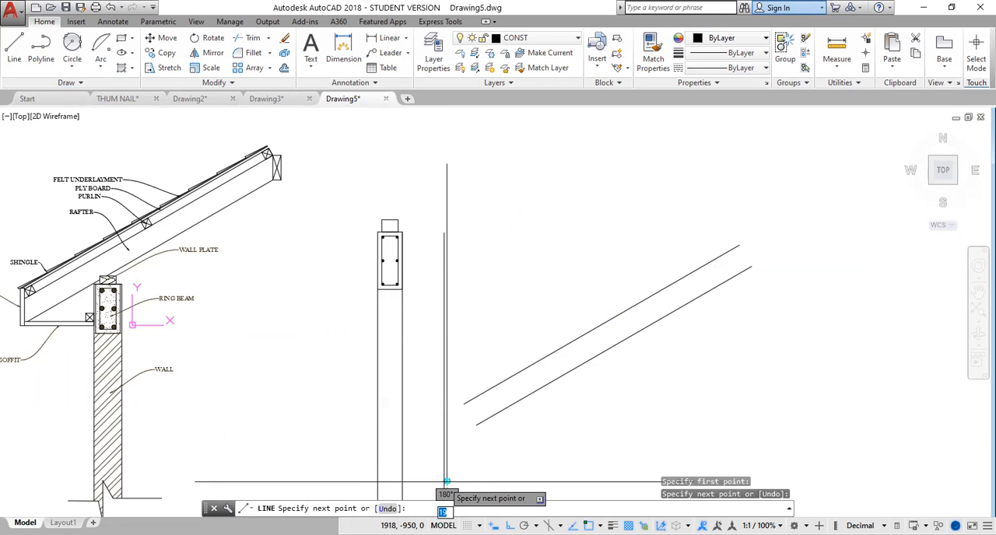
key(Return)
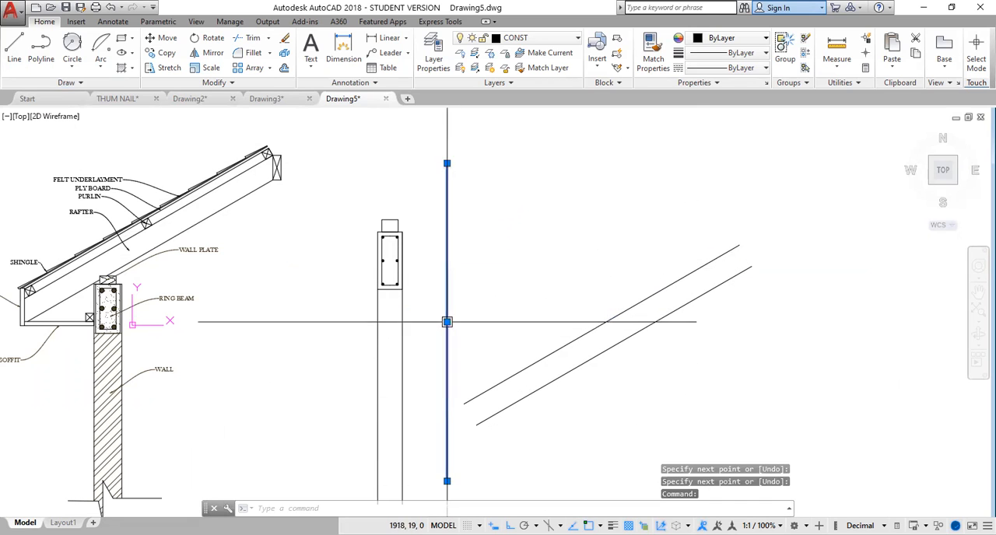
click(447, 322)
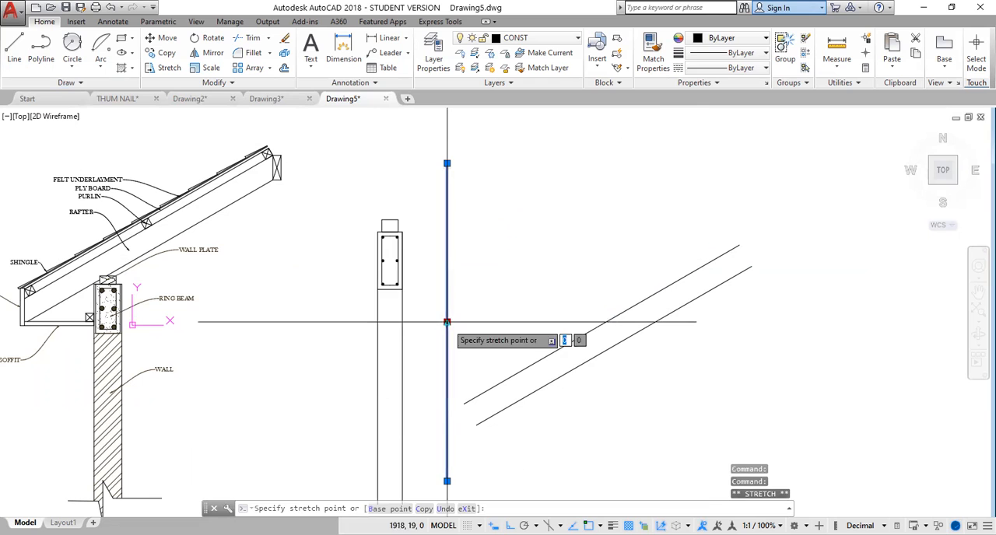
click(379, 232)
key(Escape)
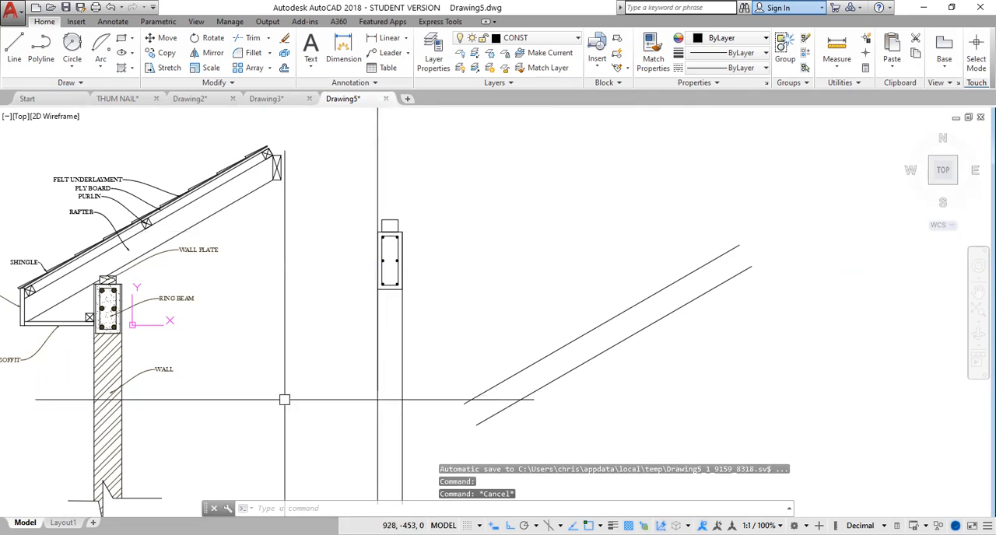
Offset the vertical reference line 450 outward from the wall, towards the reference detail, to mark the eave overhang.
middle_drag(235, 359, 304, 340)
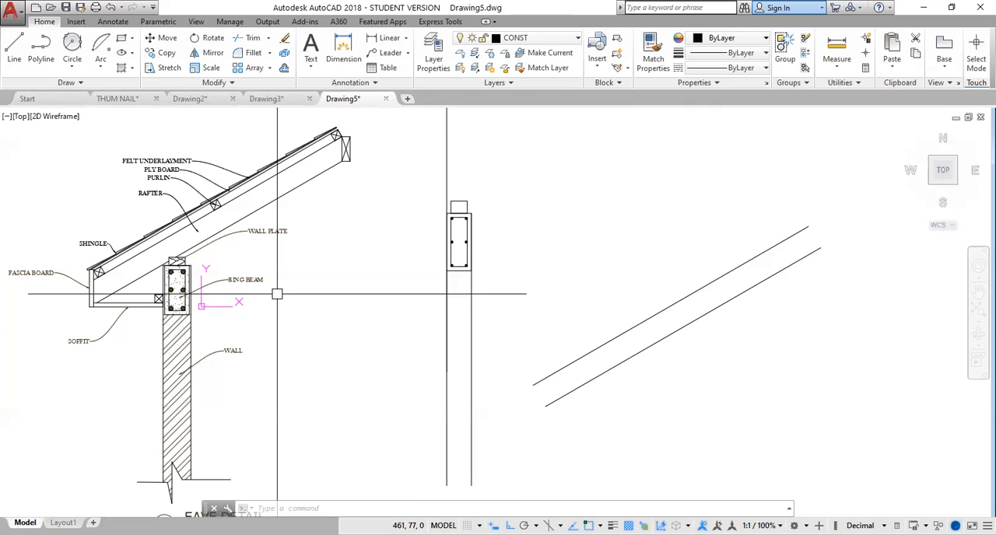
text(o)
key(Return)
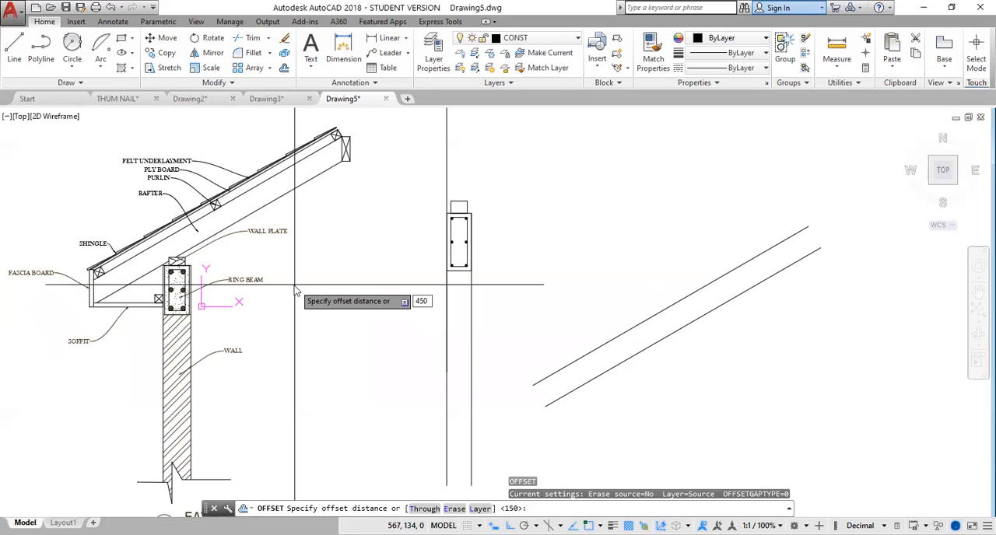
key(Return)
click(448, 211)
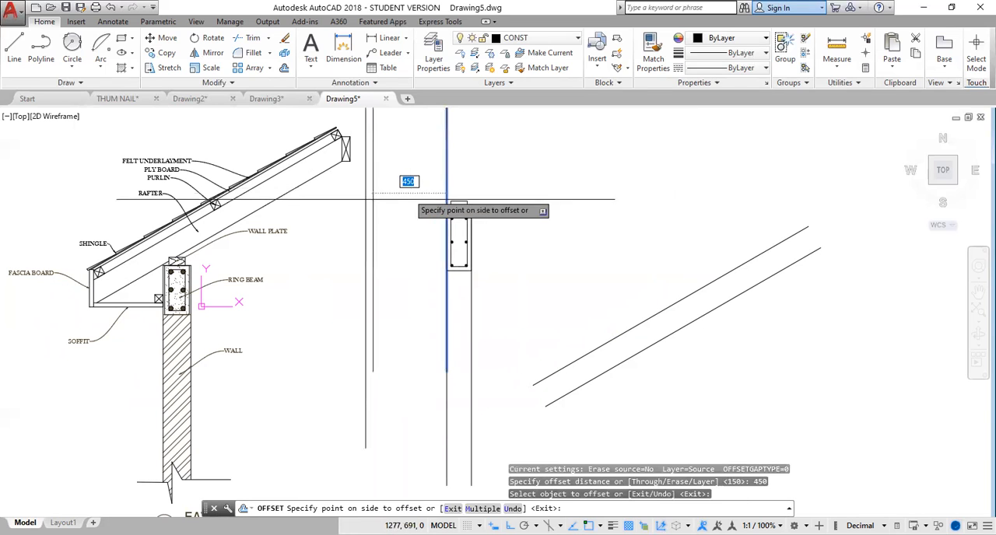
click(364, 202)
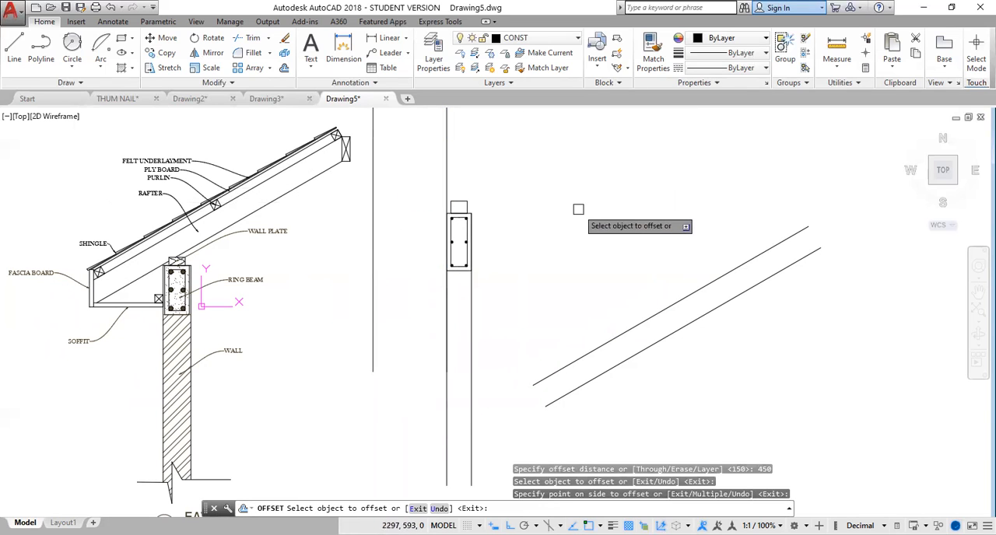
key(Escape)
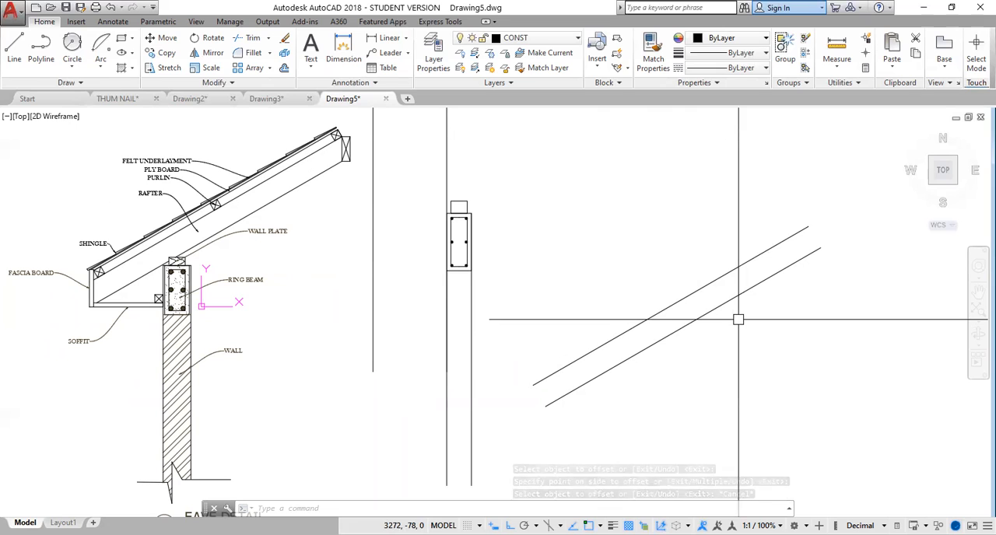
Move both rafter lines from the lower line's midpoint to the wall plate's upper-left corner, with ortho off.
drag(748, 309, 600, 298)
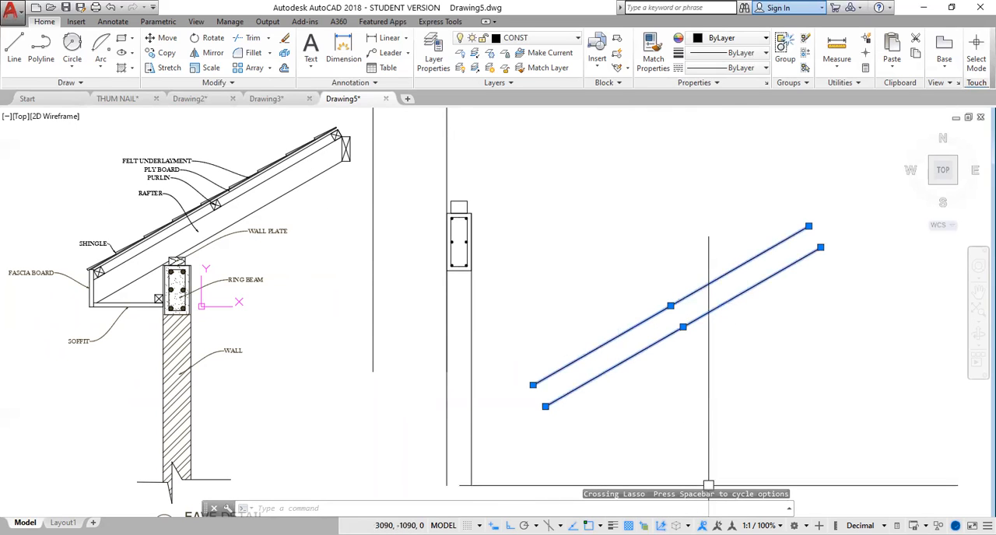
key(Return)
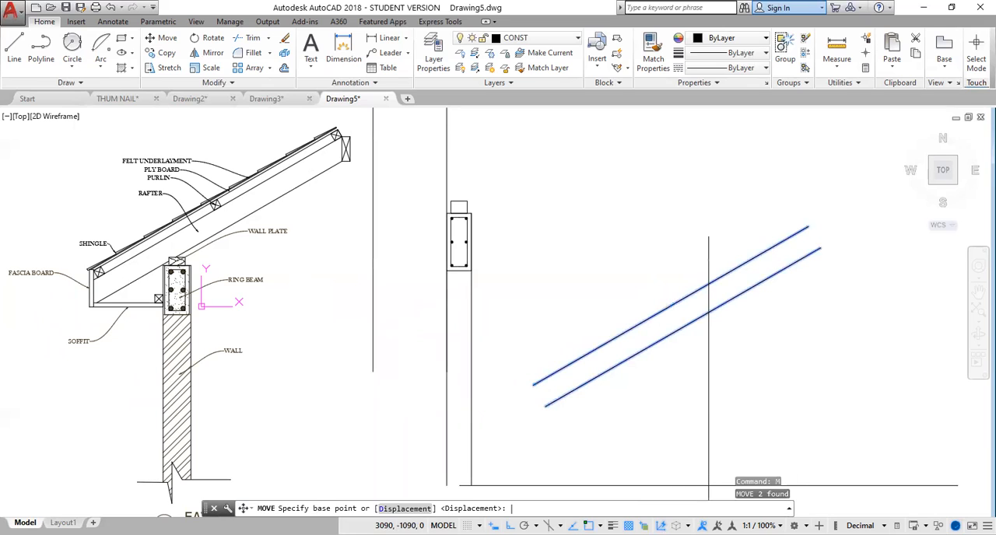
click(683, 327)
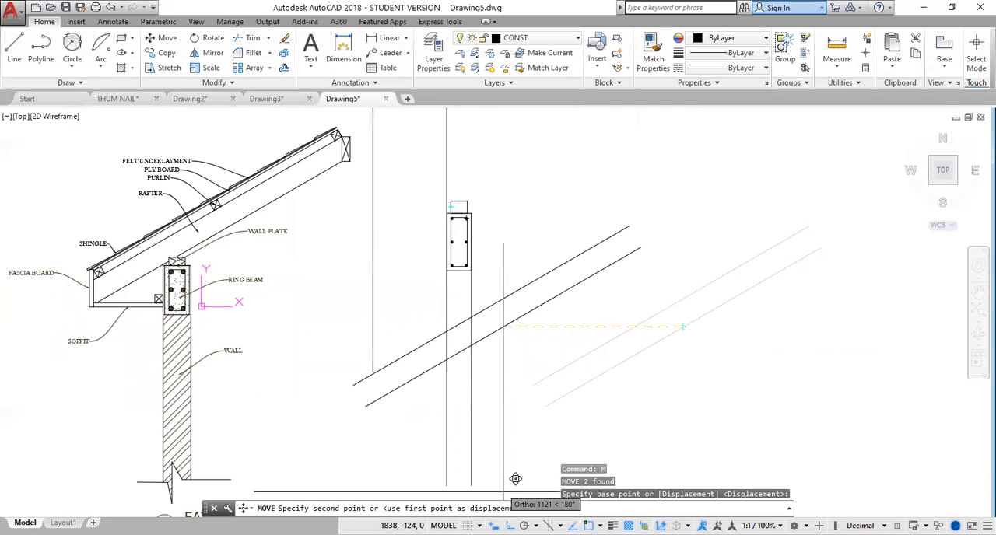
scroll(466, 214, up, 5)
scroll(475, 202, up, 4)
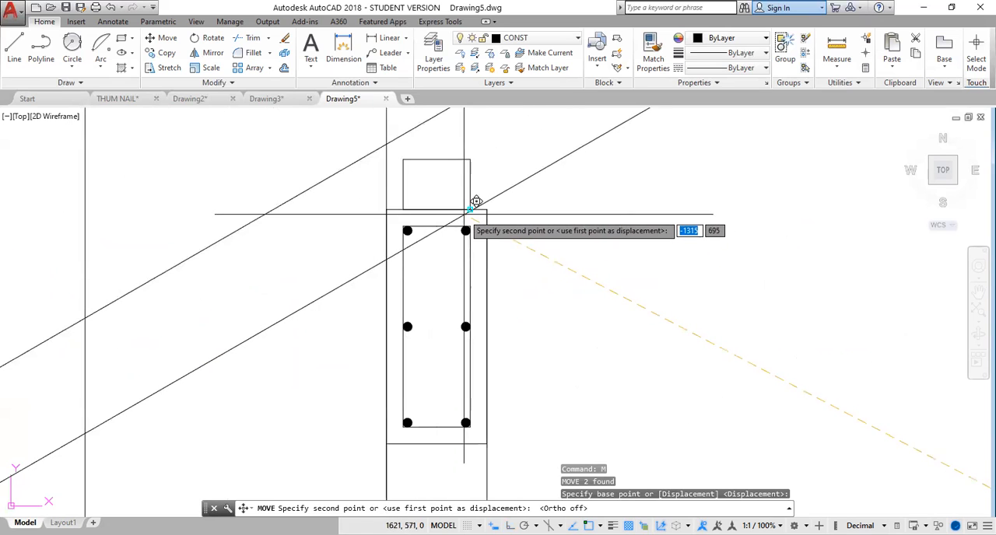
click(431, 150)
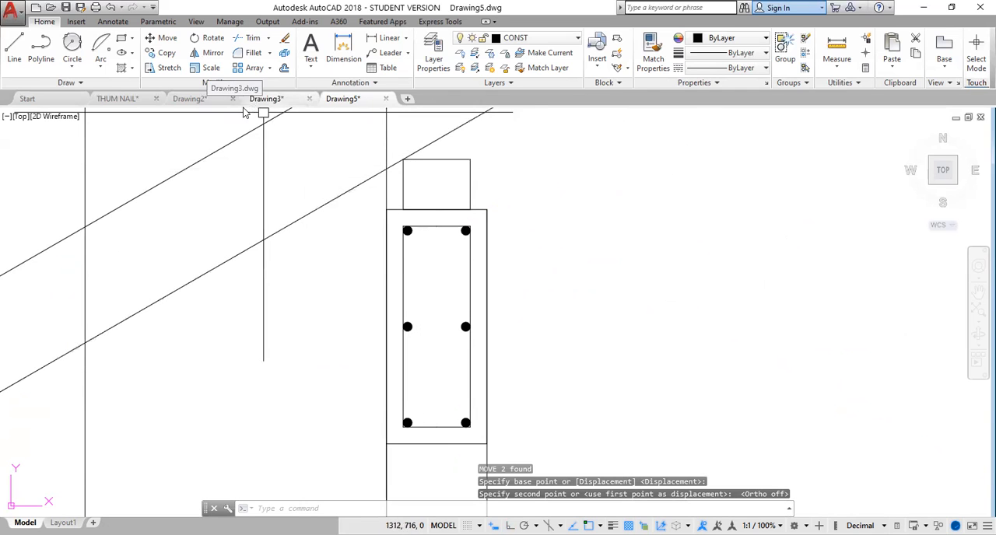
Move both rafter lines slightly from the wall plate's upper-left corner so the lower line cuts across that corner.
mouse_move(312, 231)
mouse_down()
mouse_move(280, 202)
mouse_move(302, 215)
mouse_up()
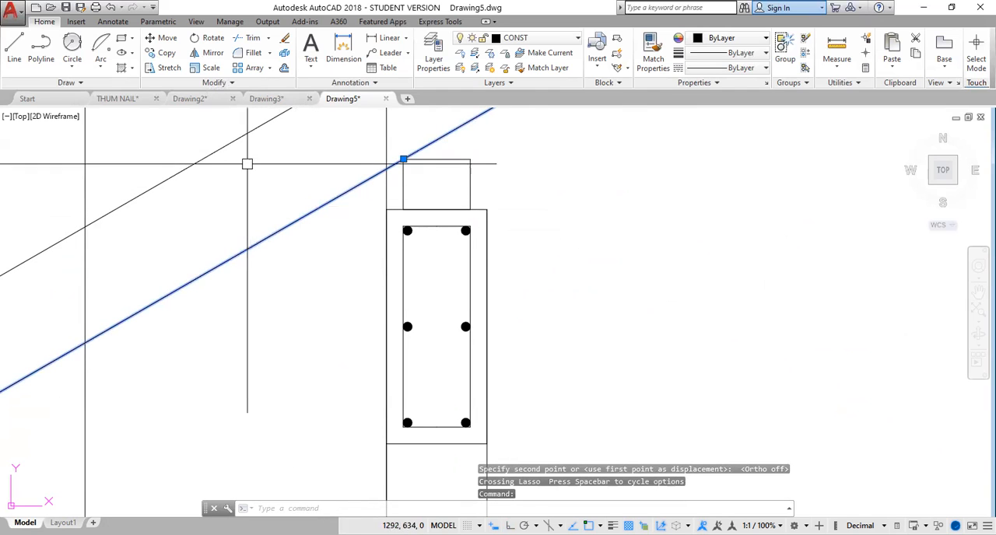
click(235, 141)
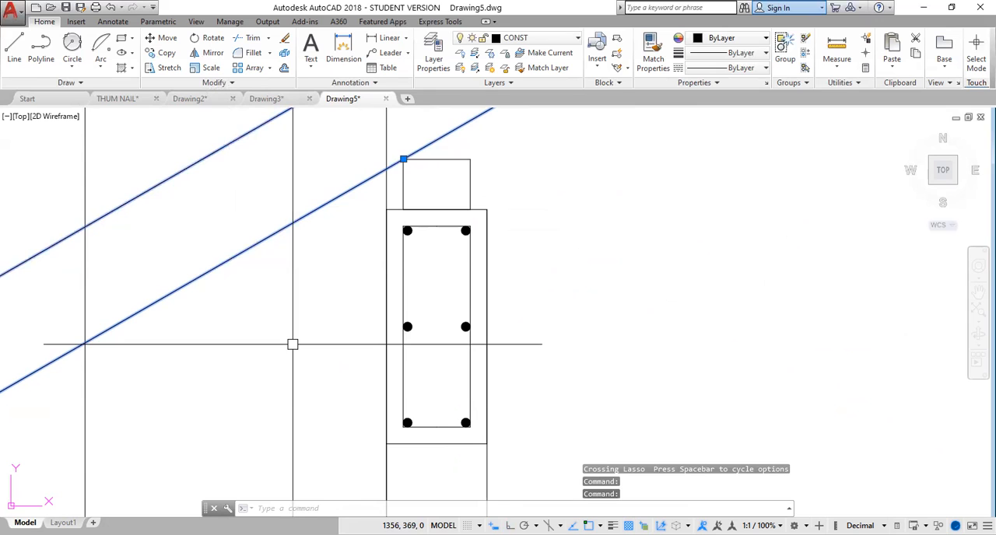
text(M)
key(Return)
scroll(376, 144, up, 4)
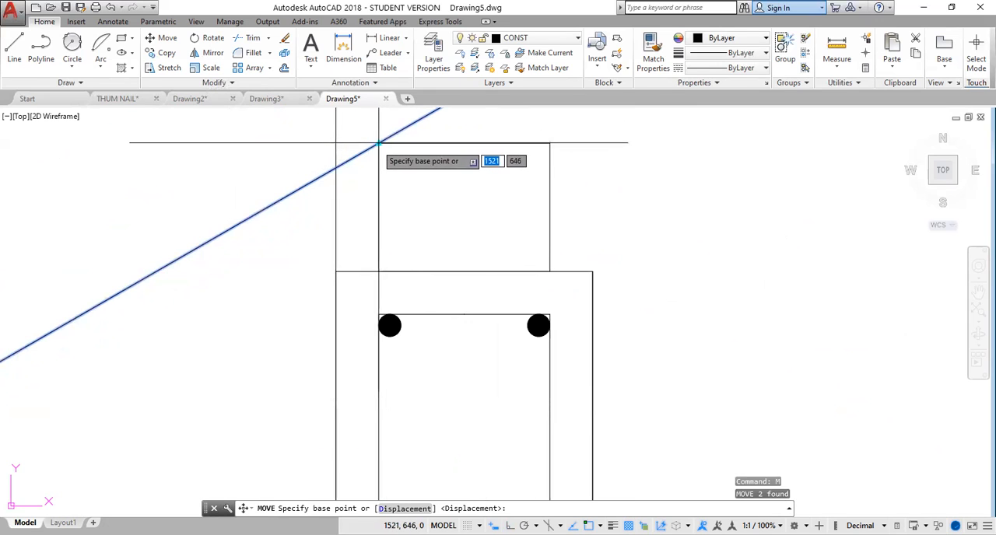
click(378, 144)
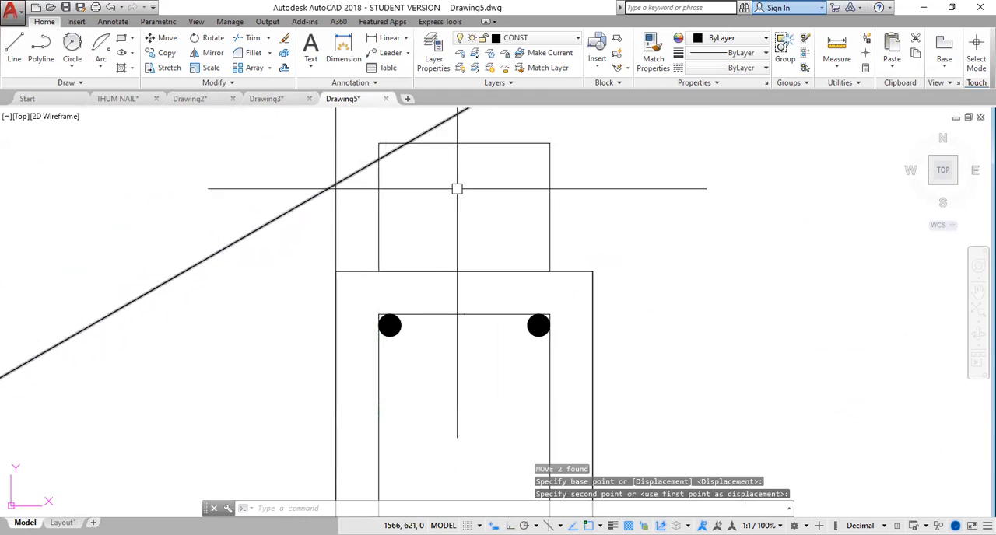
key(Escape)
Trim the piece of the lower rafter line that lies inside the wall plate.
scroll(456, 204, down, 6)
scroll(456, 204, down, 2)
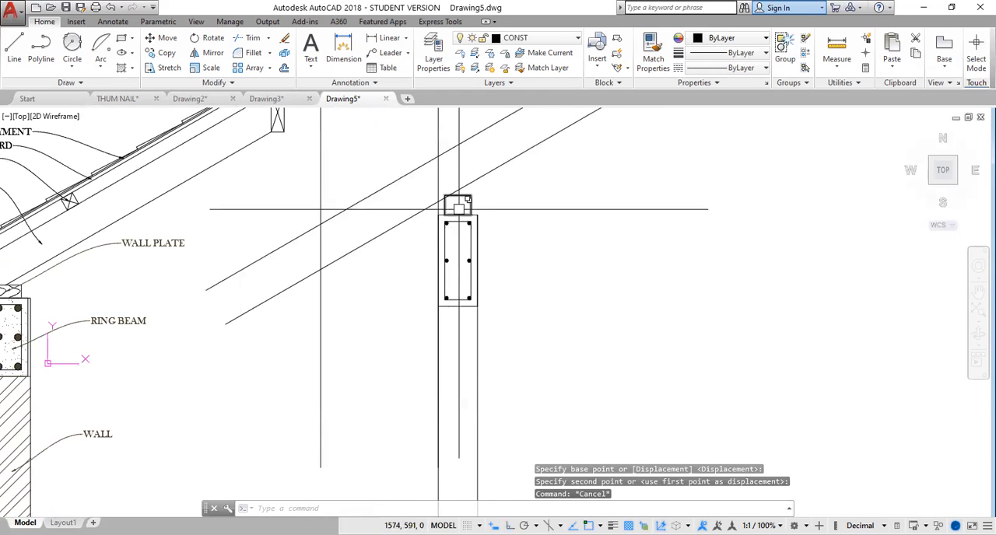
scroll(459, 209, up, 6)
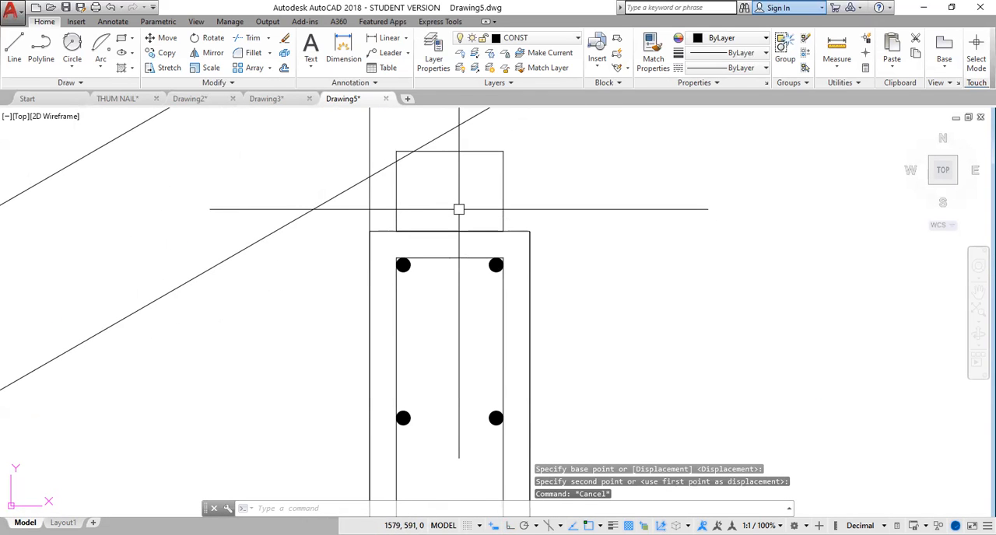
text(tr)
key(space)
key(space)
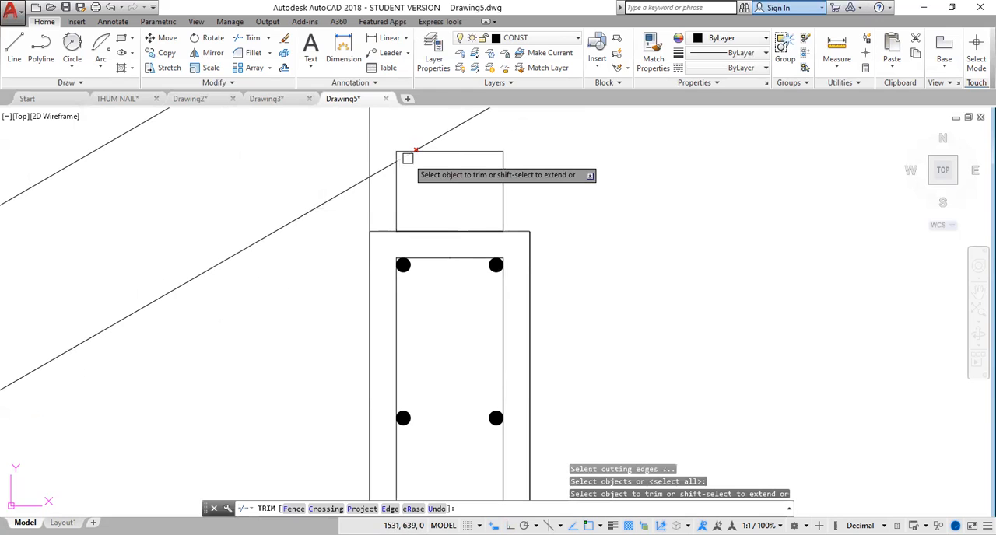
scroll(603, 210, down, 6)
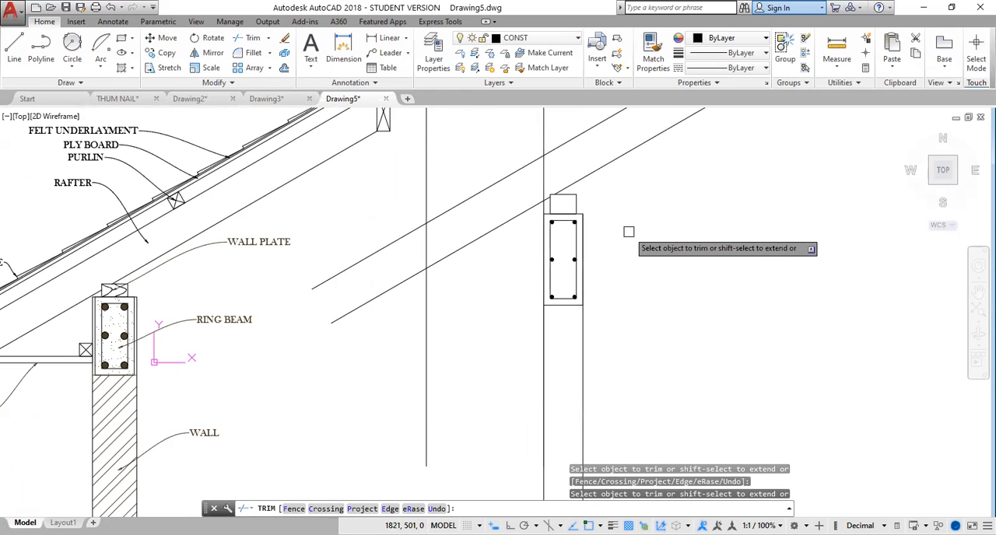
middle_drag(629, 232, 608, 349)
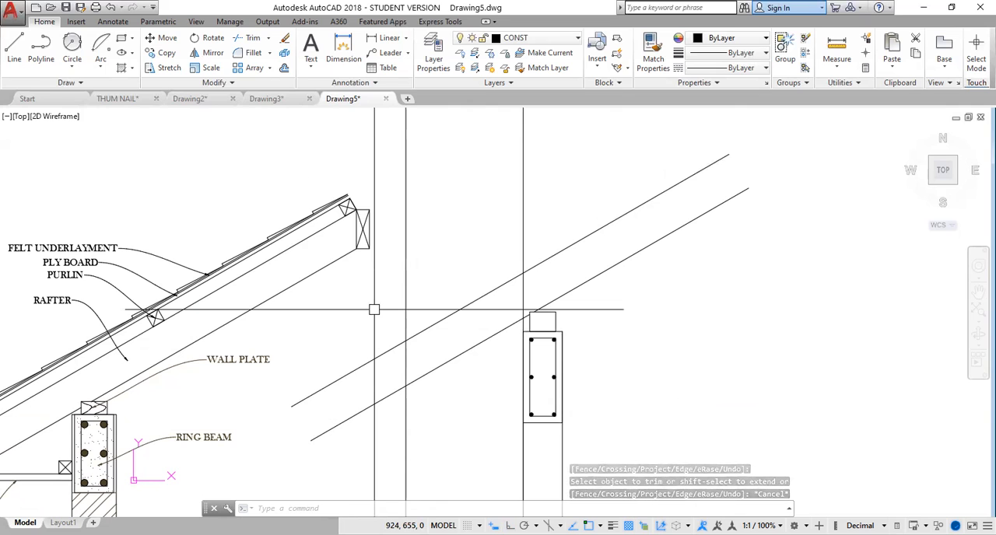
Trim the rafter tail and overhang line to a closed vertical end, and delete the vertical reference line at the wall face.
text(TR)
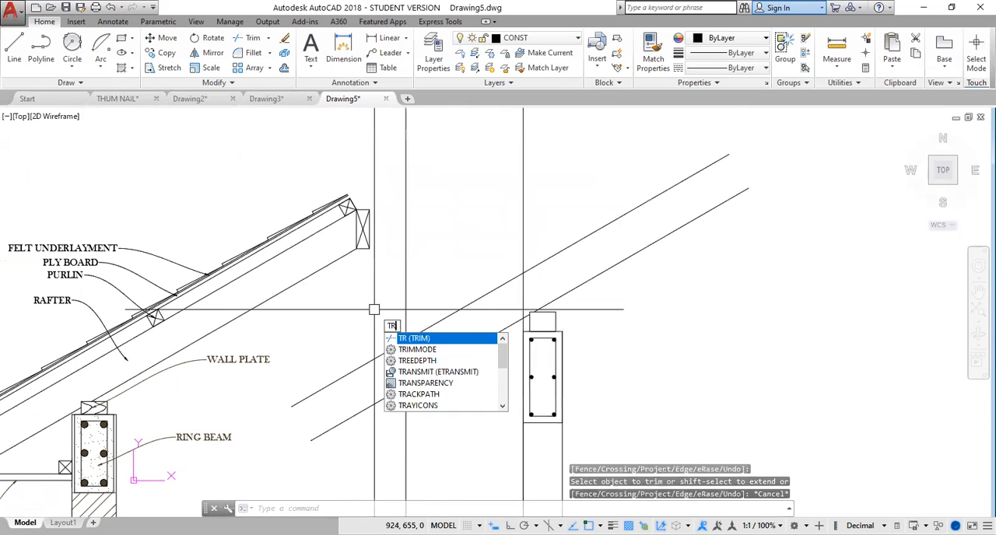
key(Return)
click(426, 283)
click(380, 313)
click(364, 324)
click(345, 467)
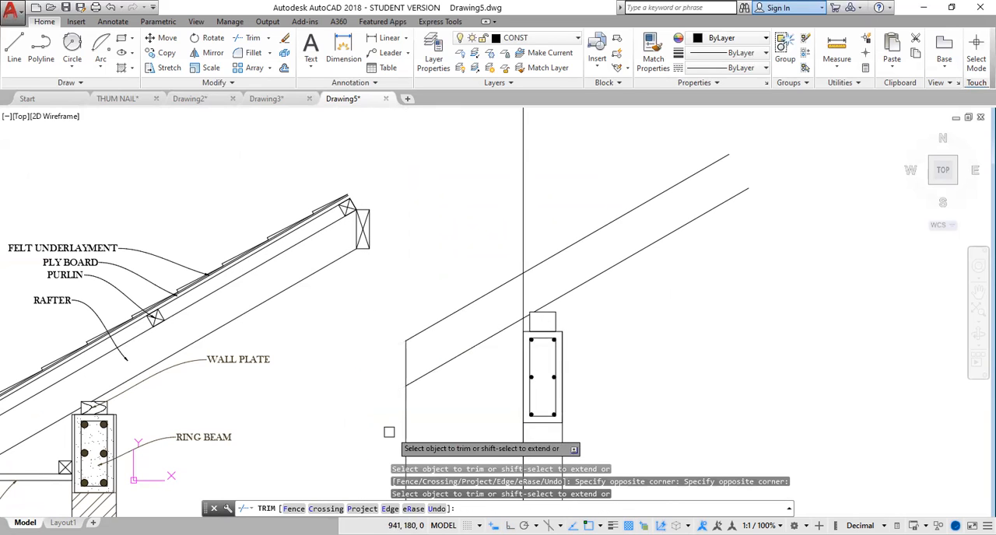
click(460, 416)
click(363, 432)
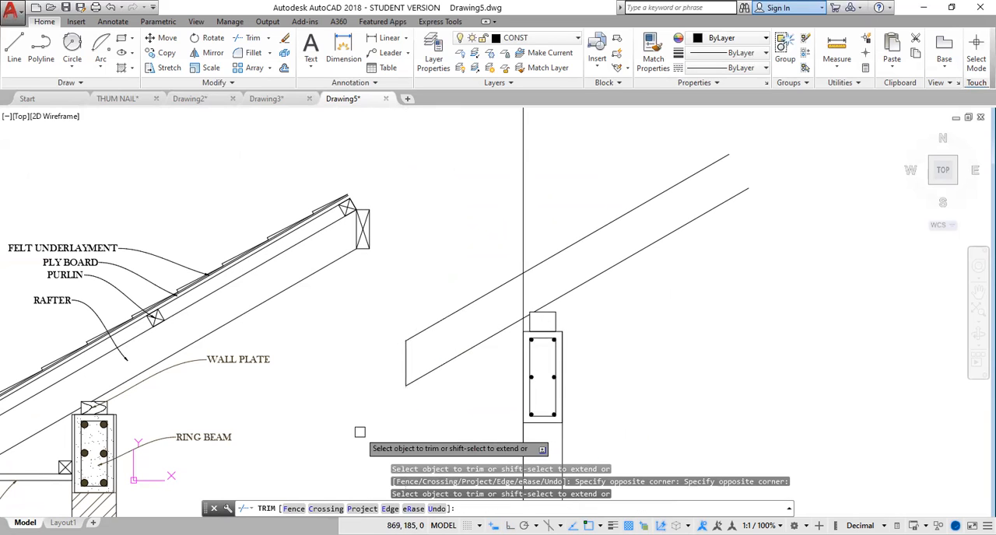
key(Escape)
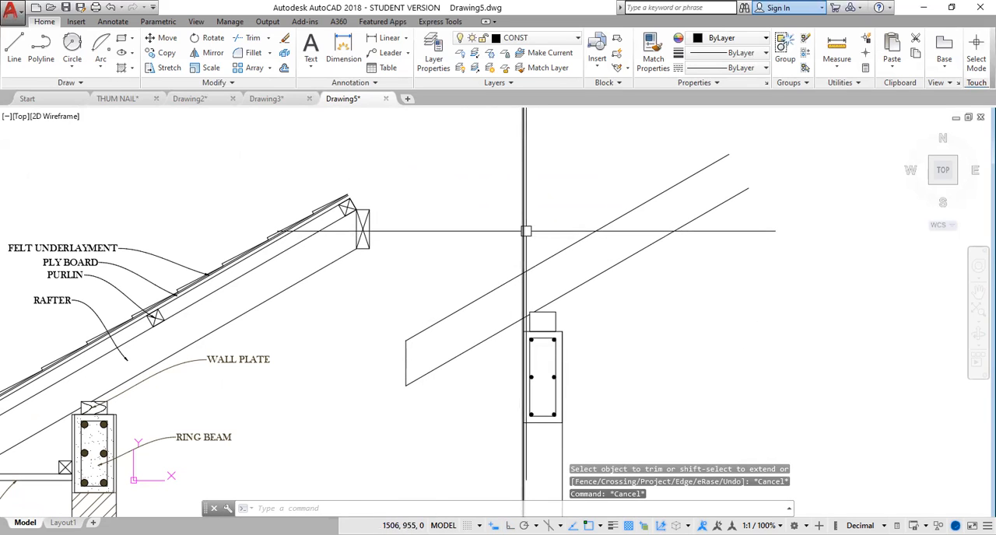
key(Delete)
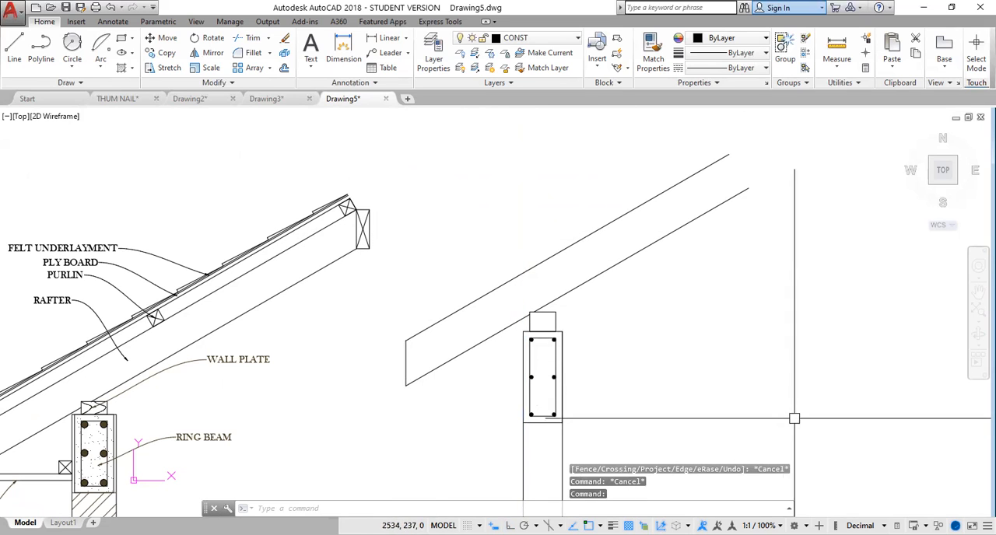
Offset the upper rafter line 13 to its upper side.
middle_drag(622, 473, 628, 419)
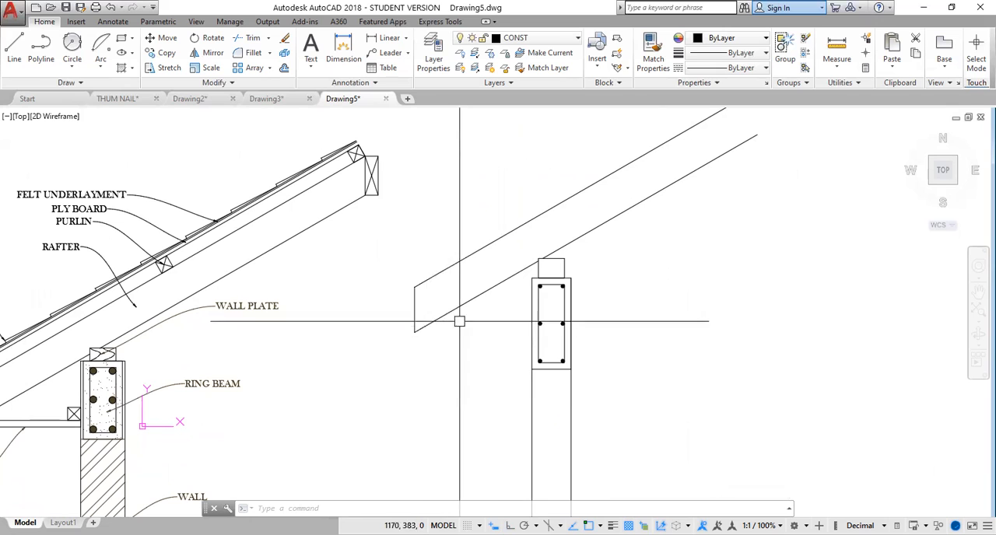
scroll(701, 297, down, 2)
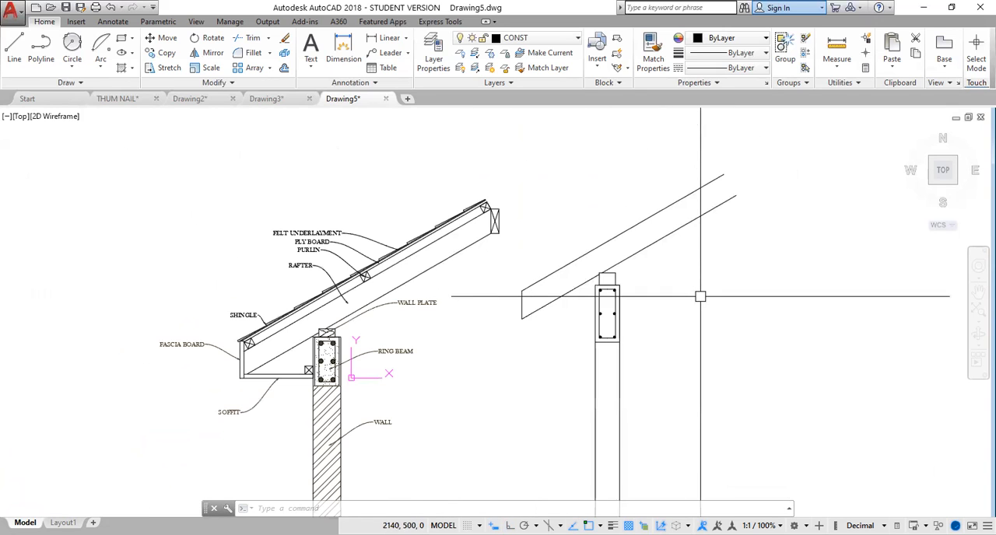
middle_drag(695, 302, 658, 386)
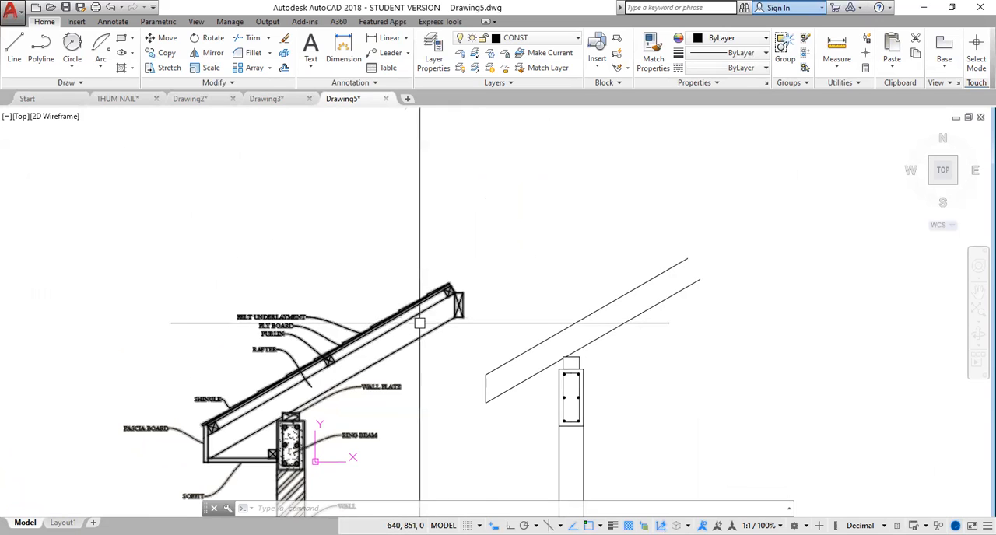
scroll(415, 330, up, 2)
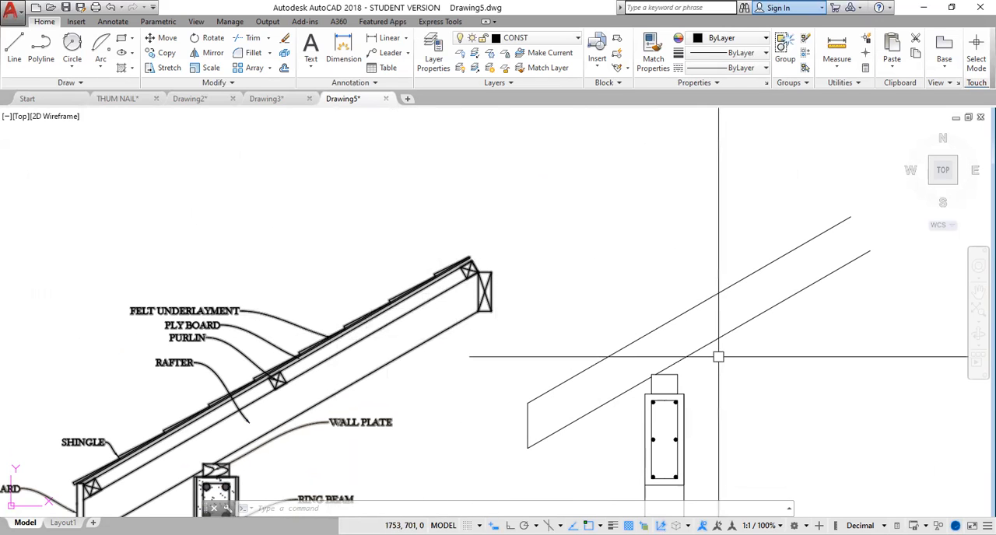
middle_drag(774, 356, 727, 349)
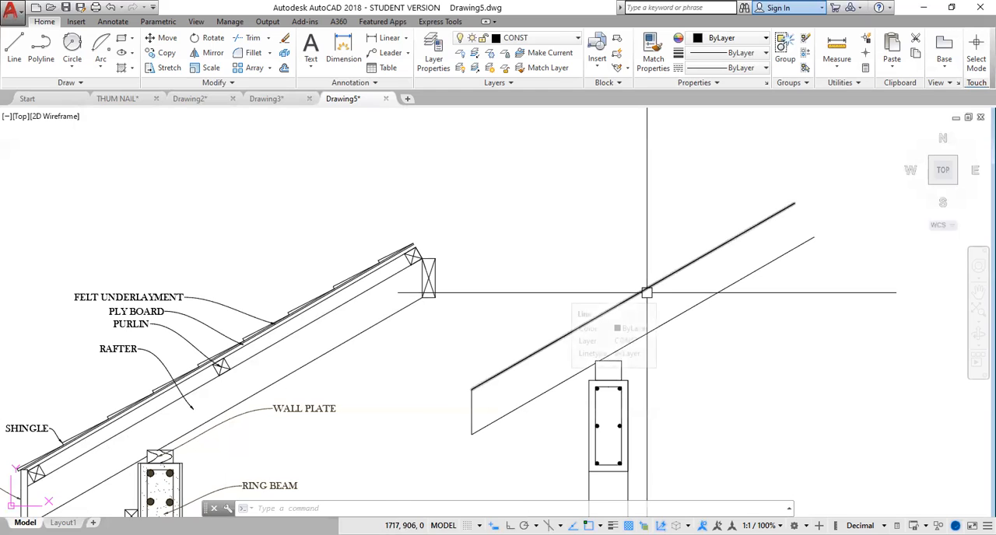
scroll(647, 292, up, 2)
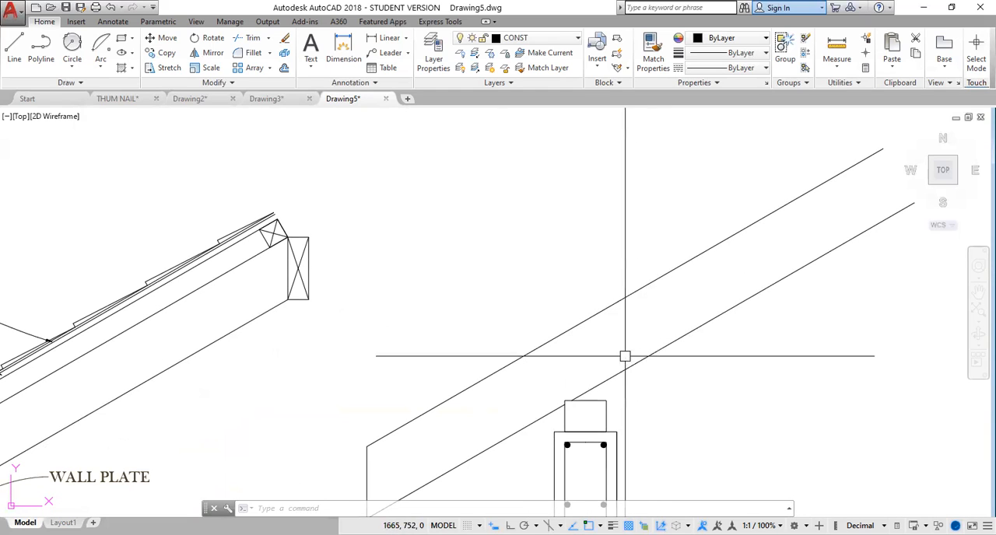
text(o)
key(Return)
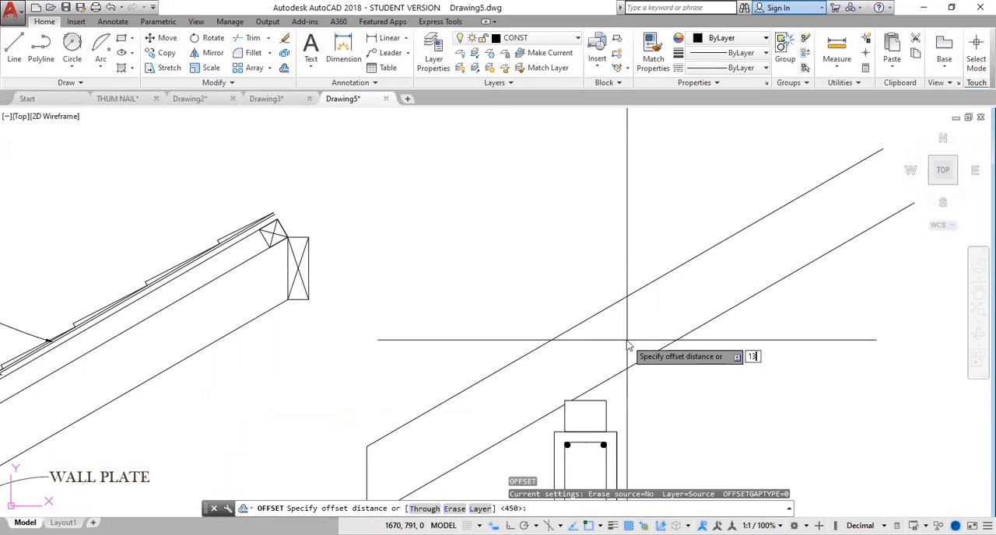
key(Return)
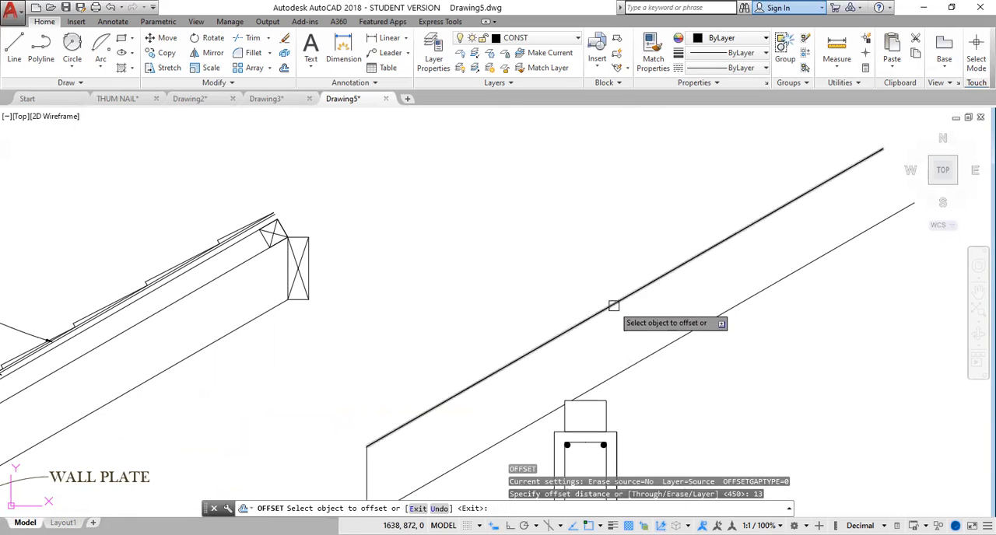
click(614, 304)
click(607, 294)
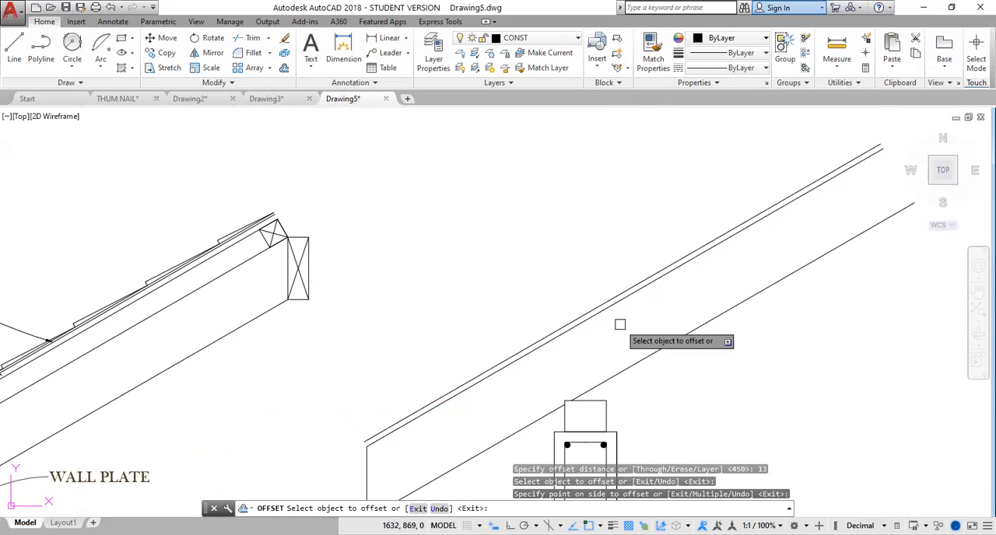
scroll(623, 345, up, 2)
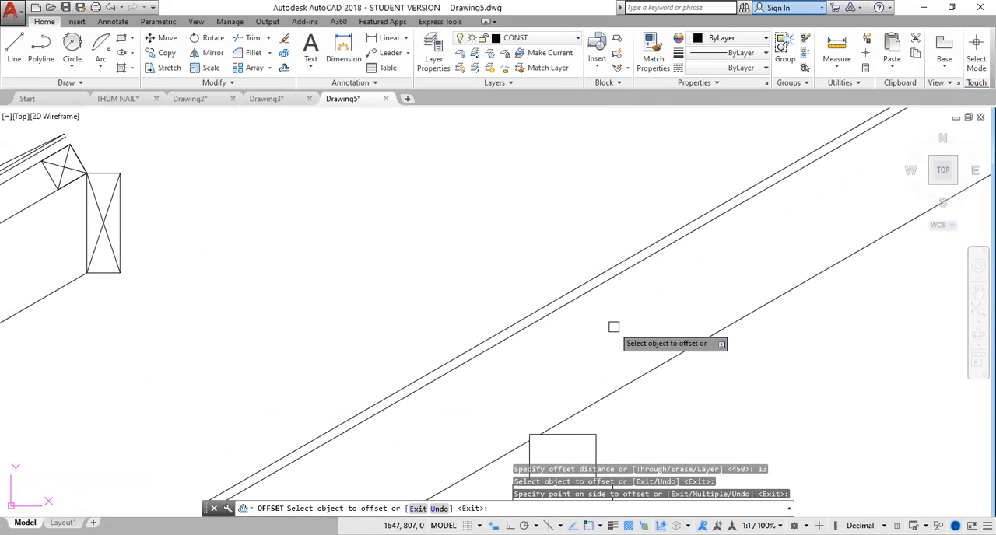
key(Return)
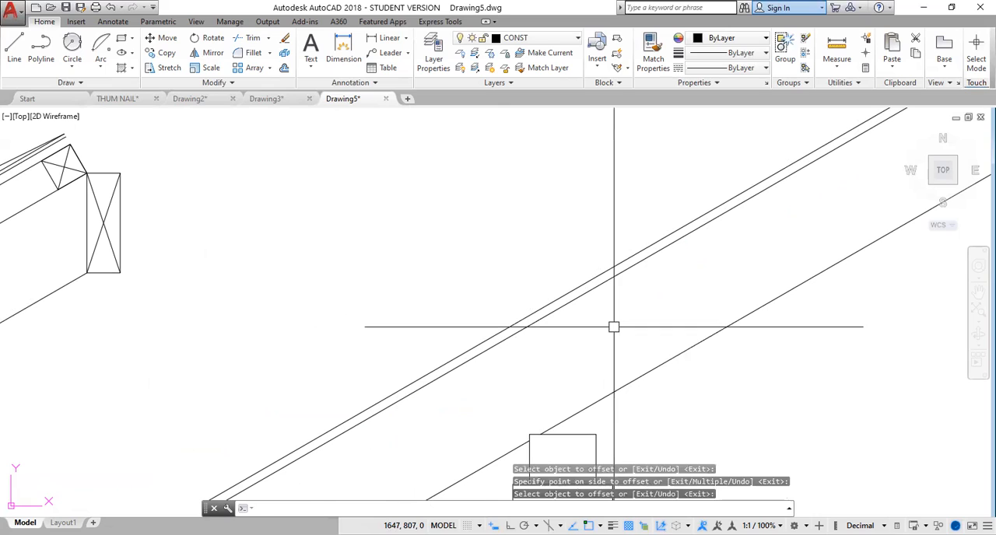
Offset the new outermost line above the rafter 6 farther to its upper side.
key(Return)
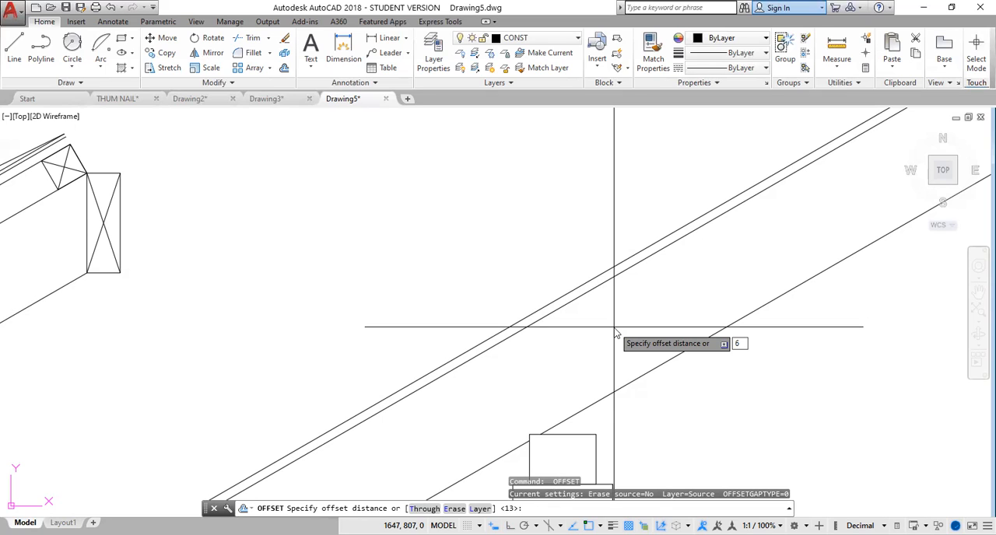
key(Return)
click(577, 286)
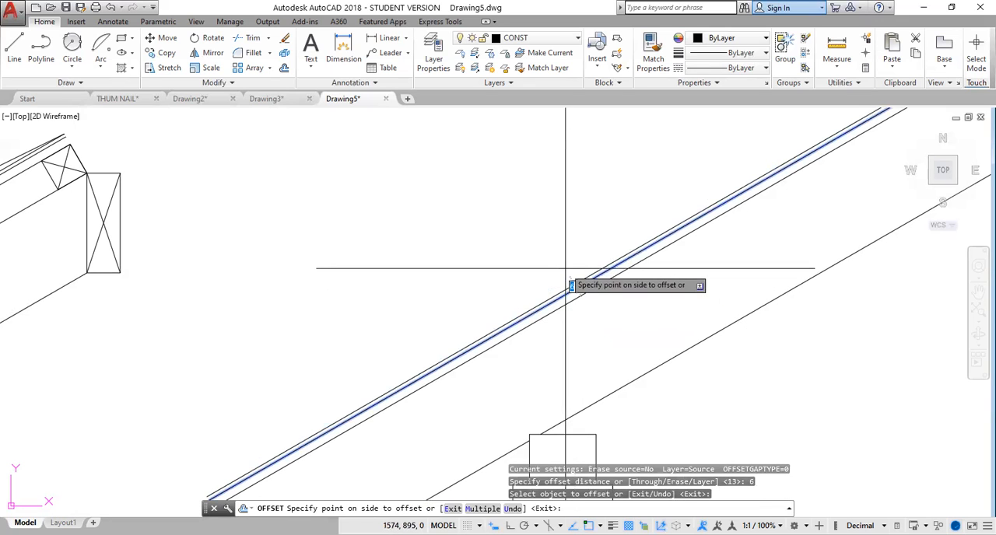
click(573, 277)
key(Escape)
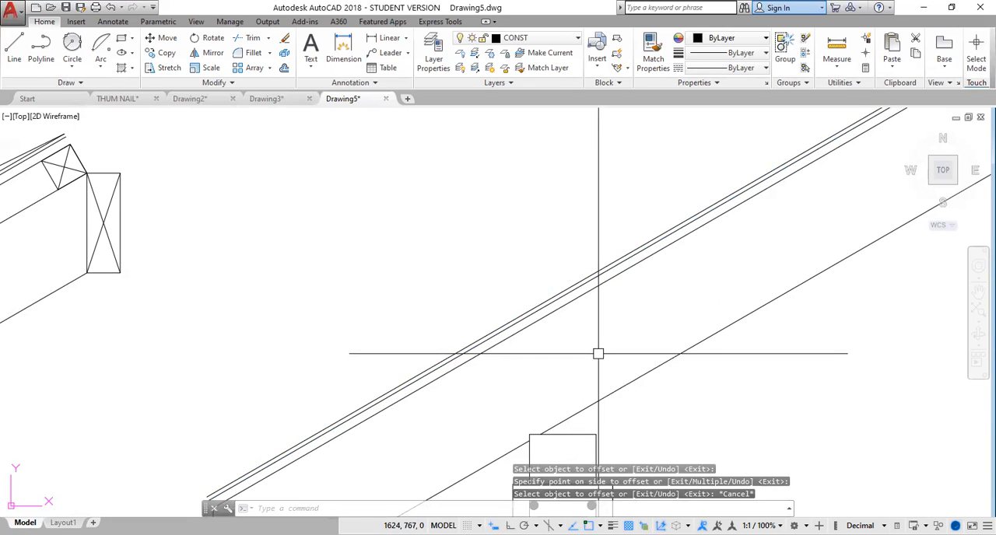
With Ortho on, draw an L-shaped polyline beside the new rafter, 30 up and 250 horizontally to the right.
scroll(598, 354, down, 2)
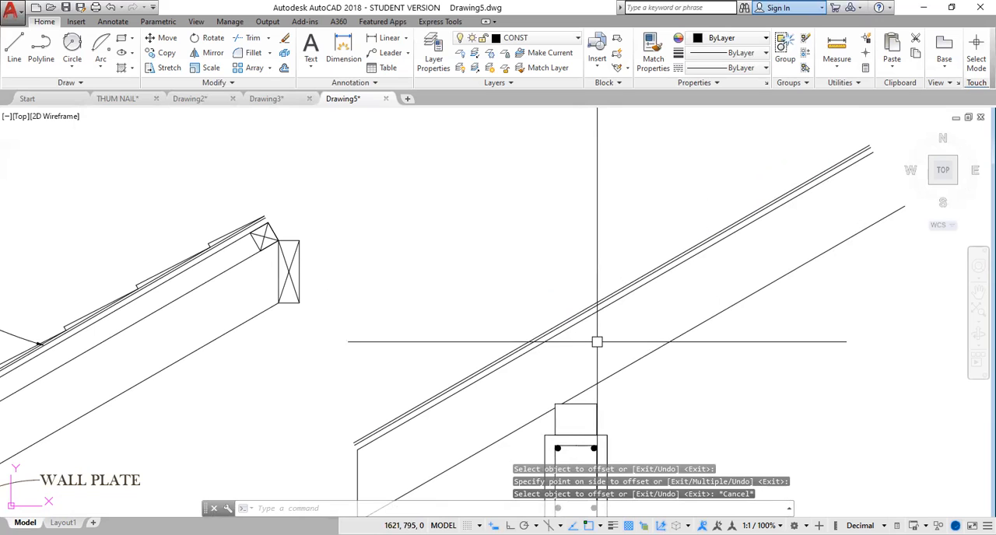
scroll(596, 335, up, 2)
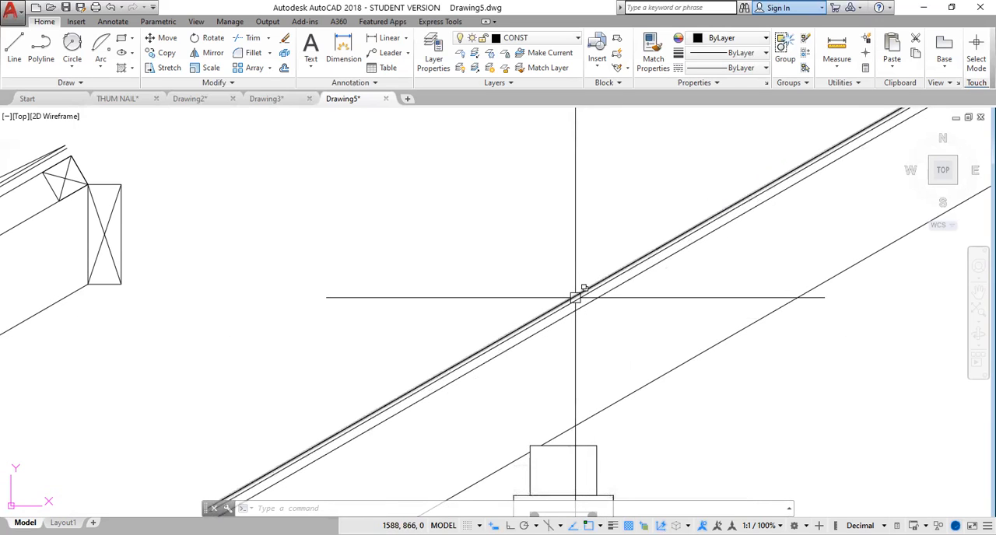
scroll(618, 361, down, 2)
scroll(573, 330, down, 2)
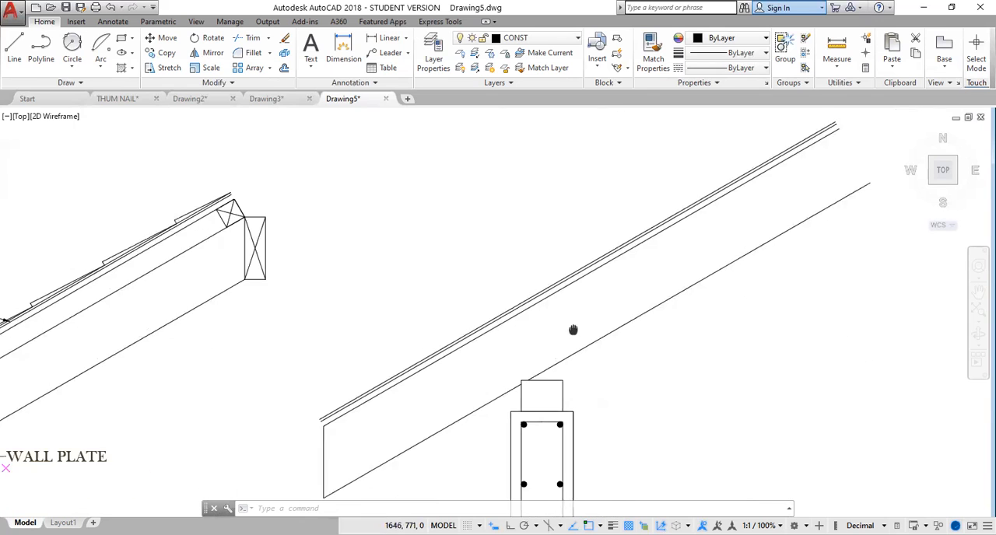
mouse_move(512, 348)
middle_down()
mouse_move(580, 327)
mouse_move(662, 269)
mouse_move(425, 390)
middle_up()
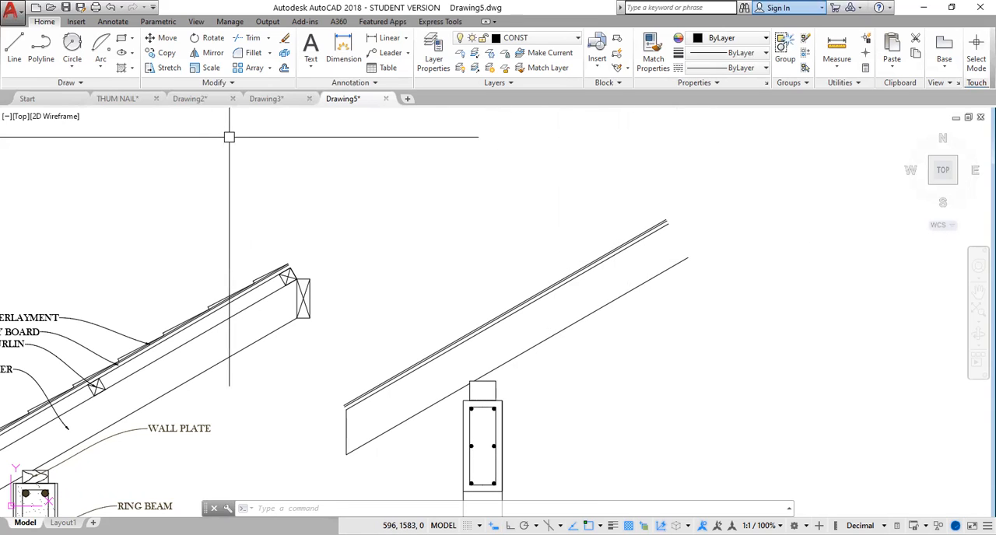
click(41, 48)
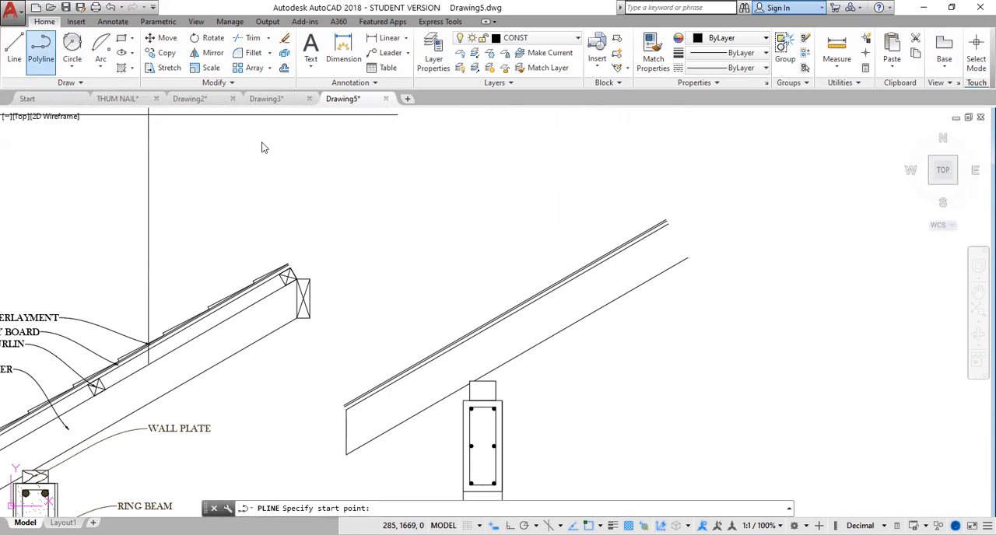
click(733, 316)
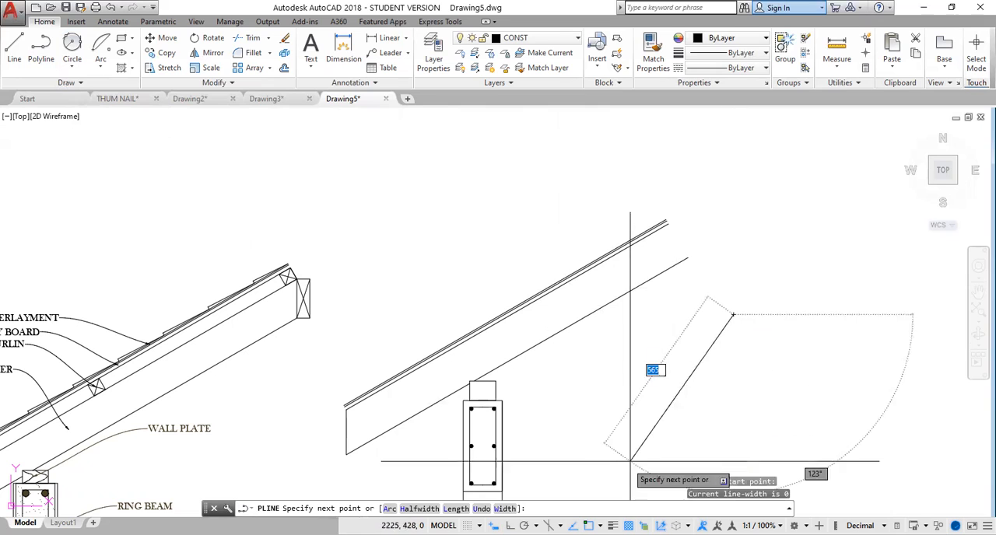
click(510, 526)
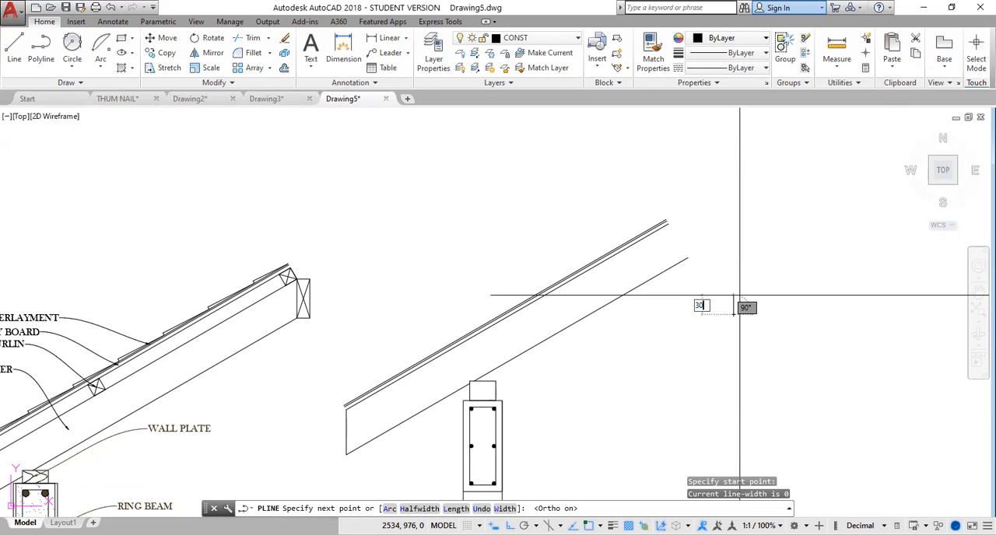
key(Return)
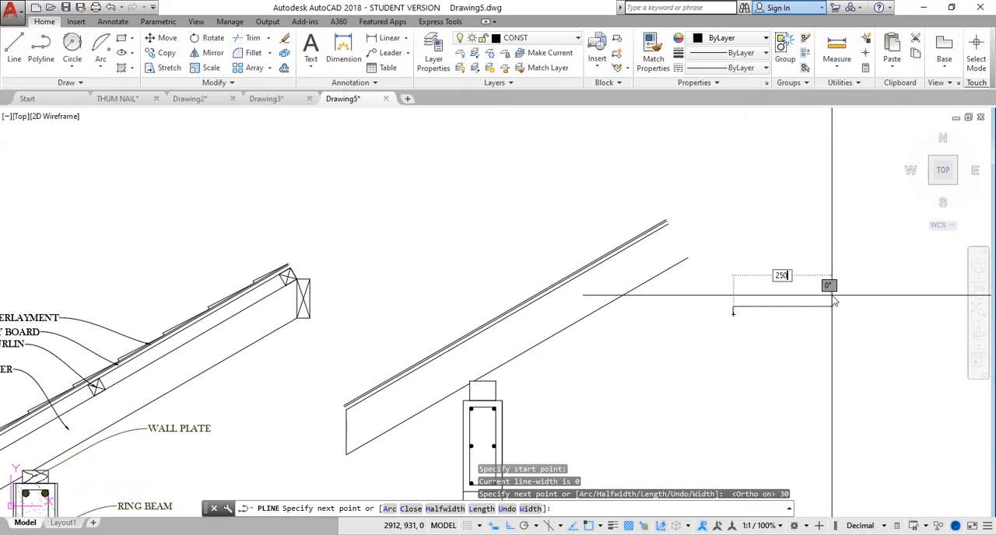
key(Return)
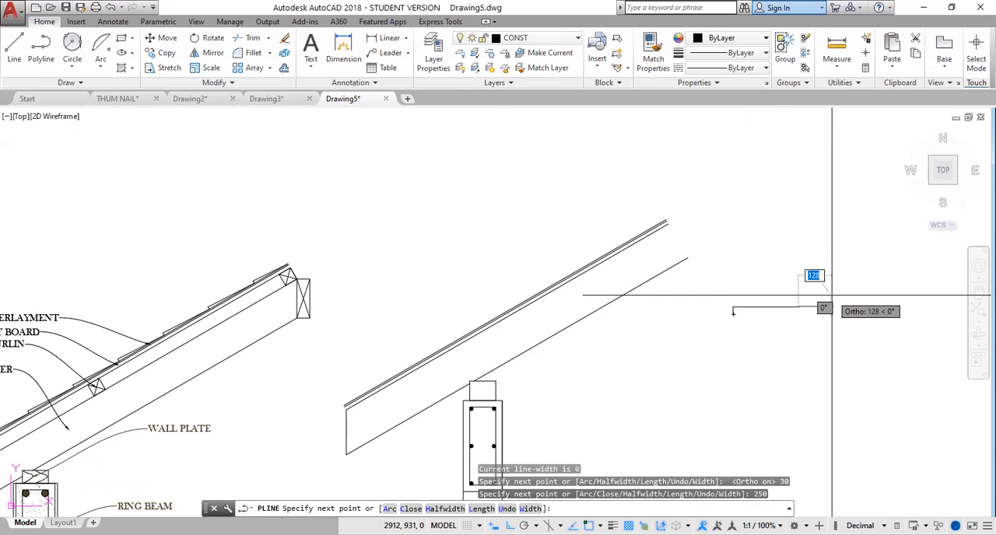
key(Return)
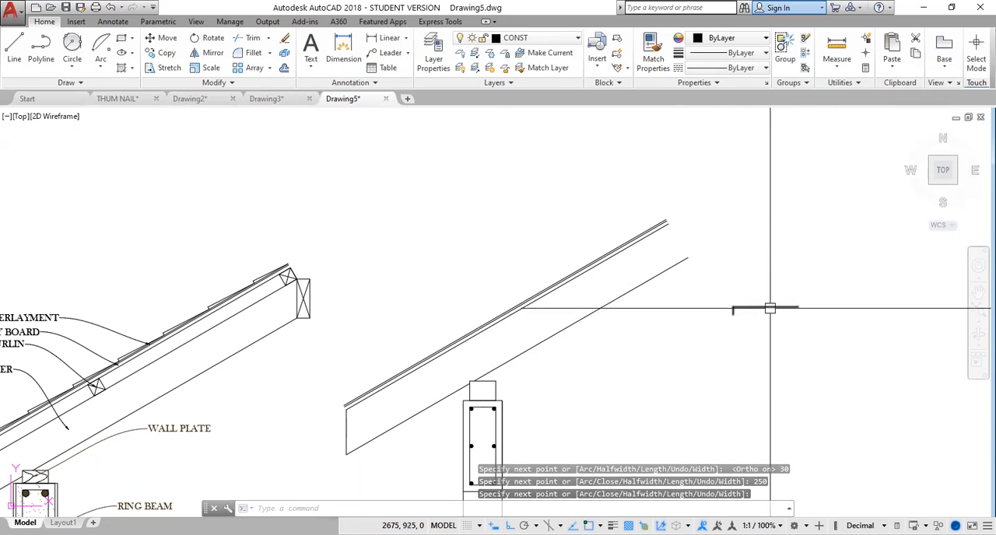
Draw a 250 horizontal line from the polyline's lower end to below its far end, parallel to the long segment.
click(14, 48)
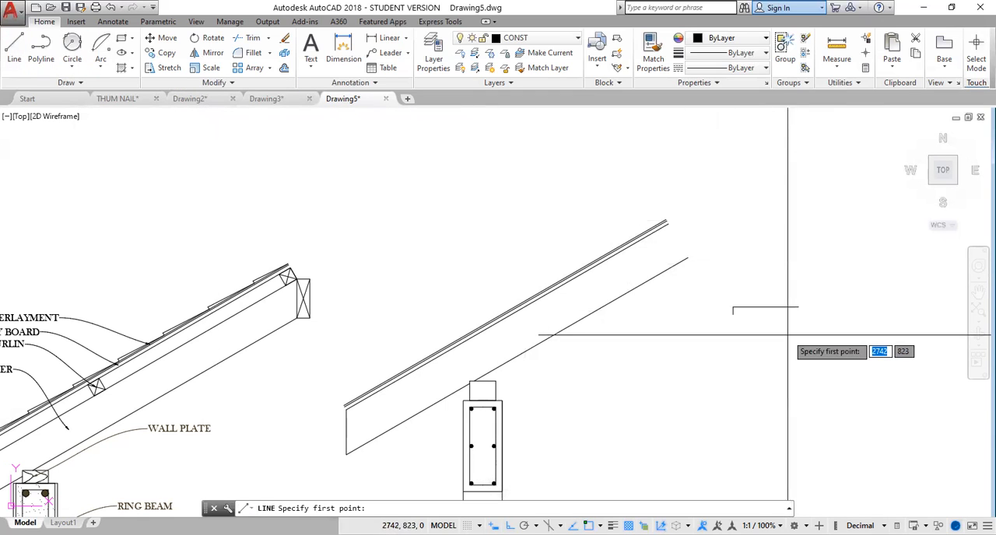
scroll(767, 336, up, 2)
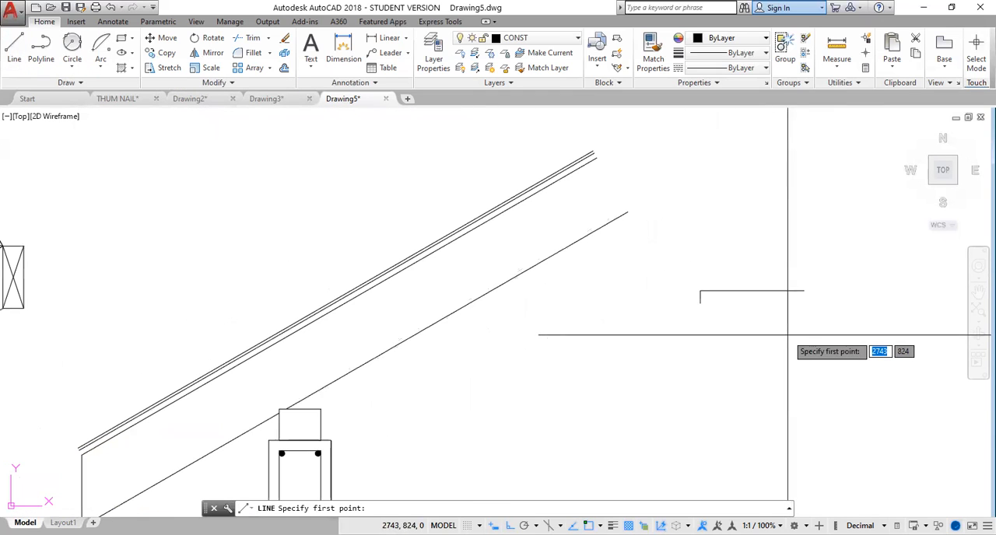
click(700, 303)
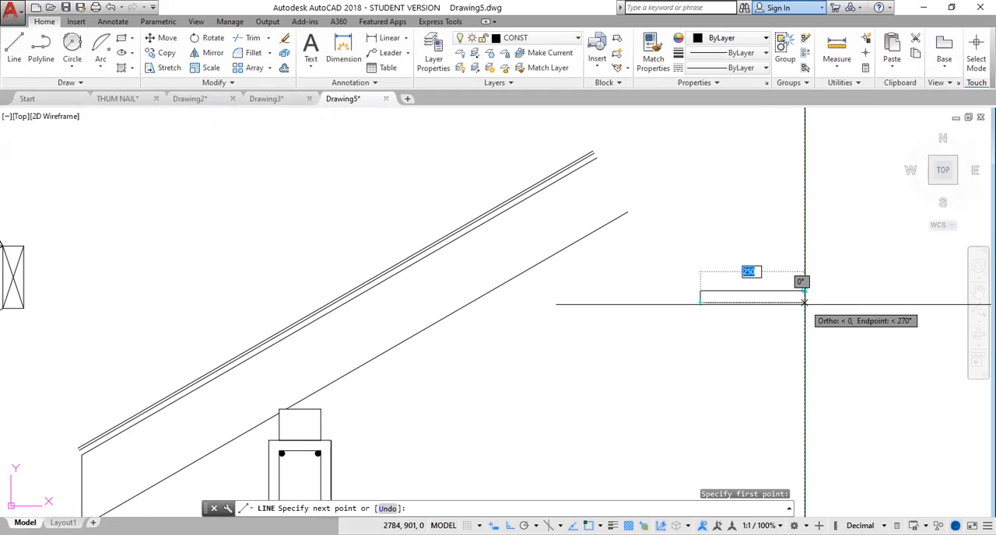
click(804, 302)
key(Return)
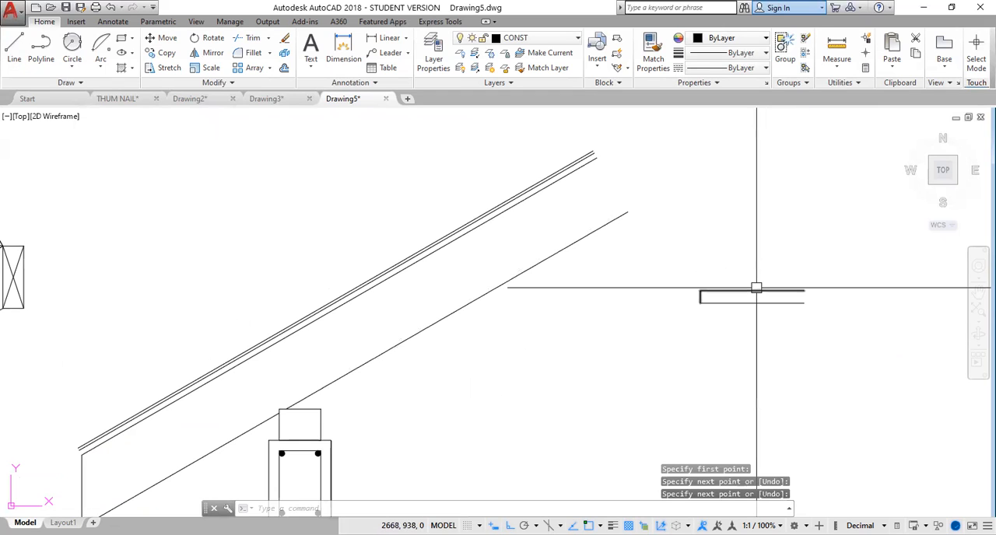
Draw a line up the short vertical side and on diagonally to the far end of the lower horizontal line.
click(756, 288)
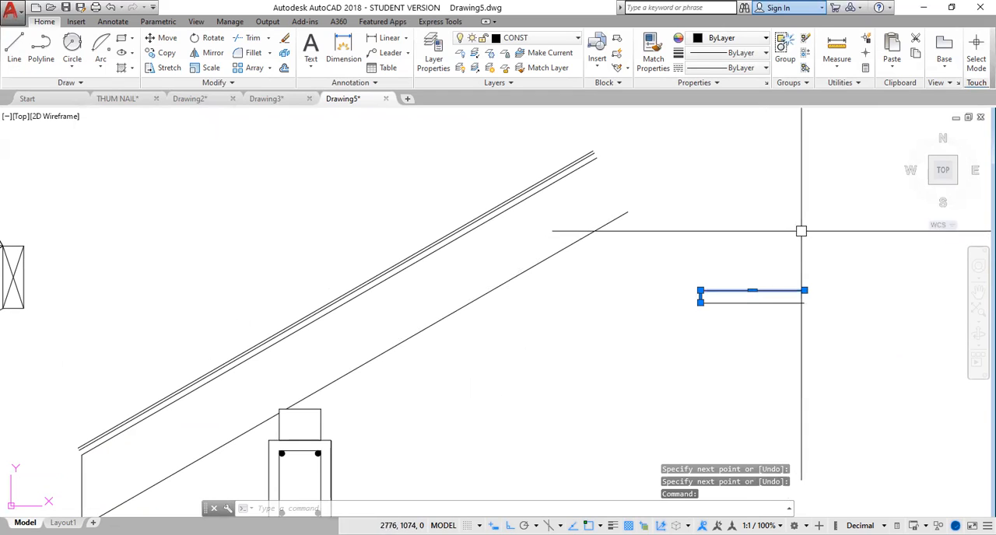
click(14, 48)
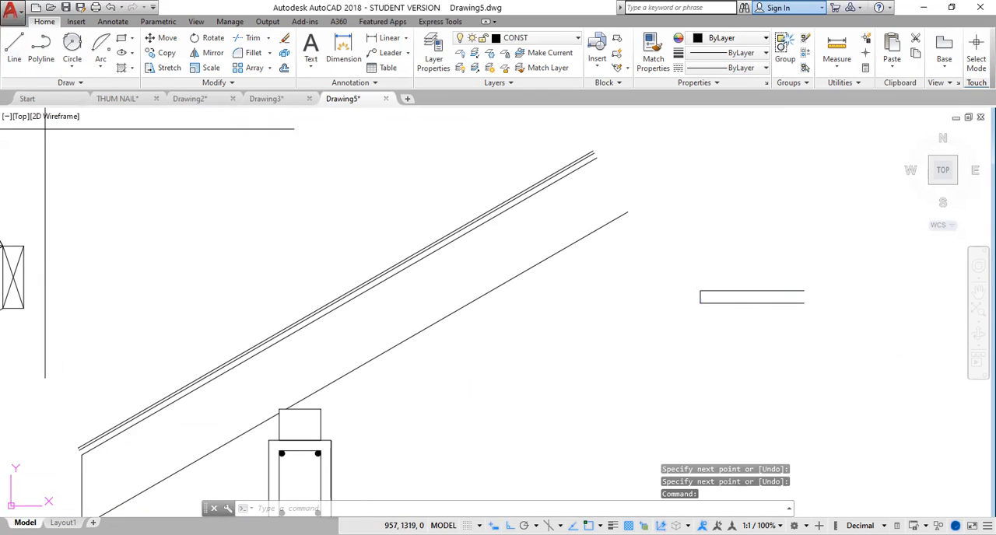
click(700, 298)
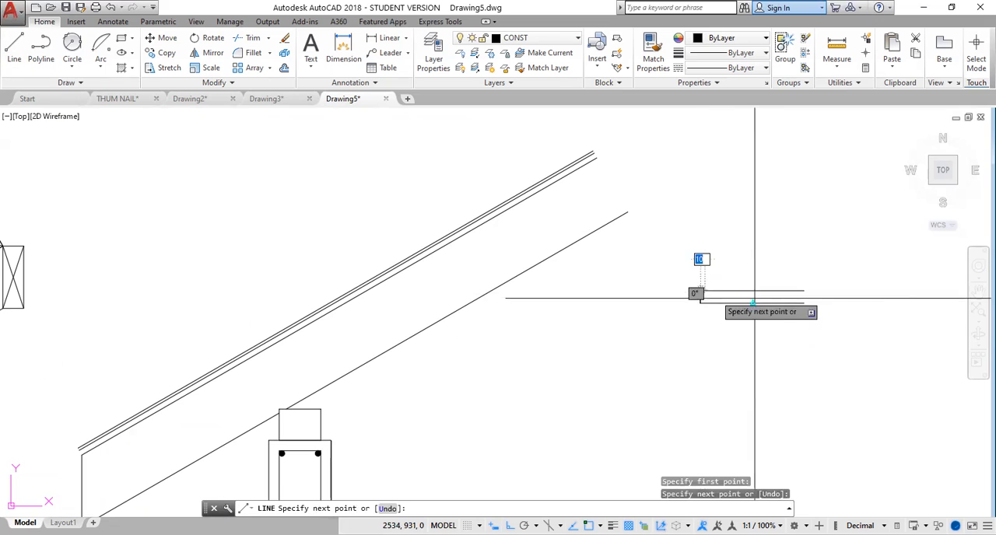
click(805, 302)
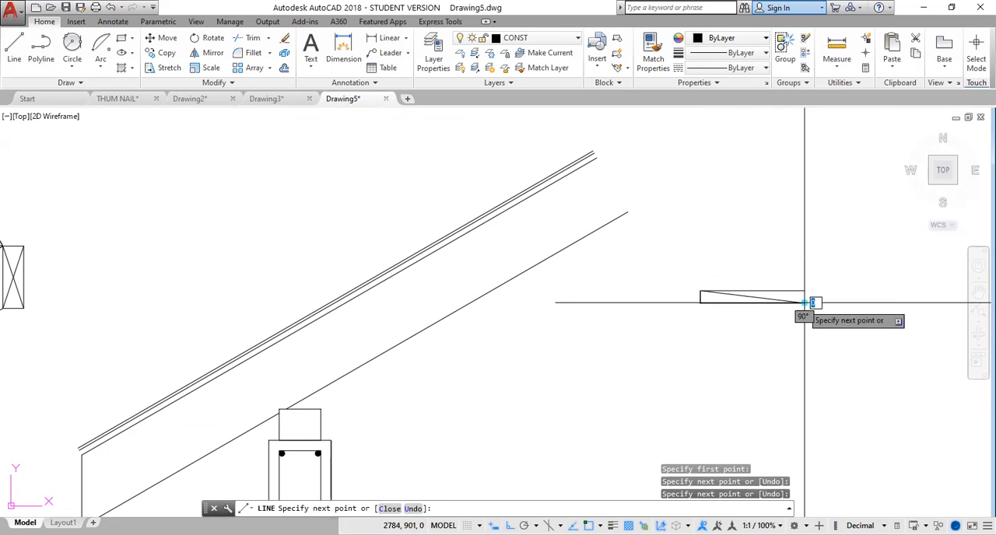
key(Return)
Delete the L-shaped polyline and the lower horizontal line, keeping the short vertical and the sloping line.
click(802, 291)
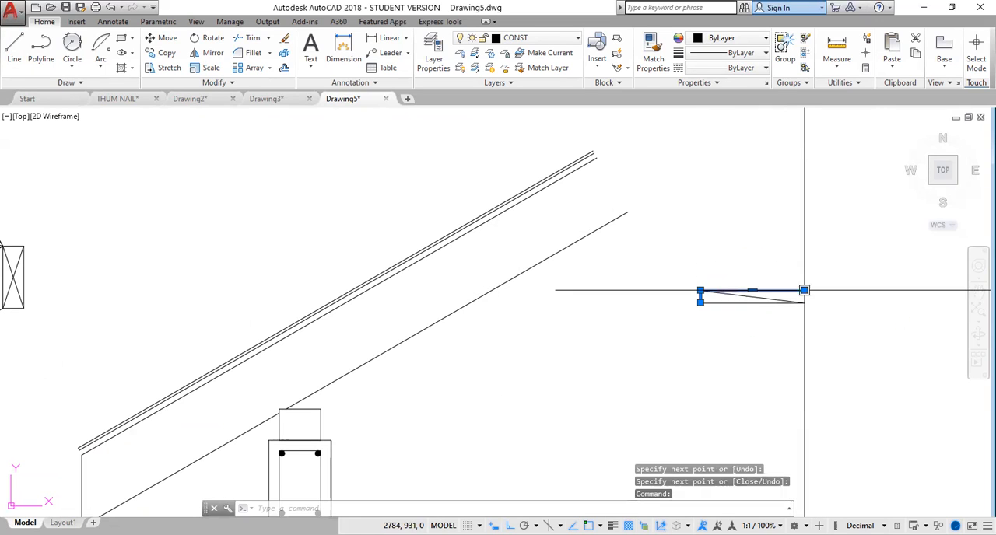
key(Delete)
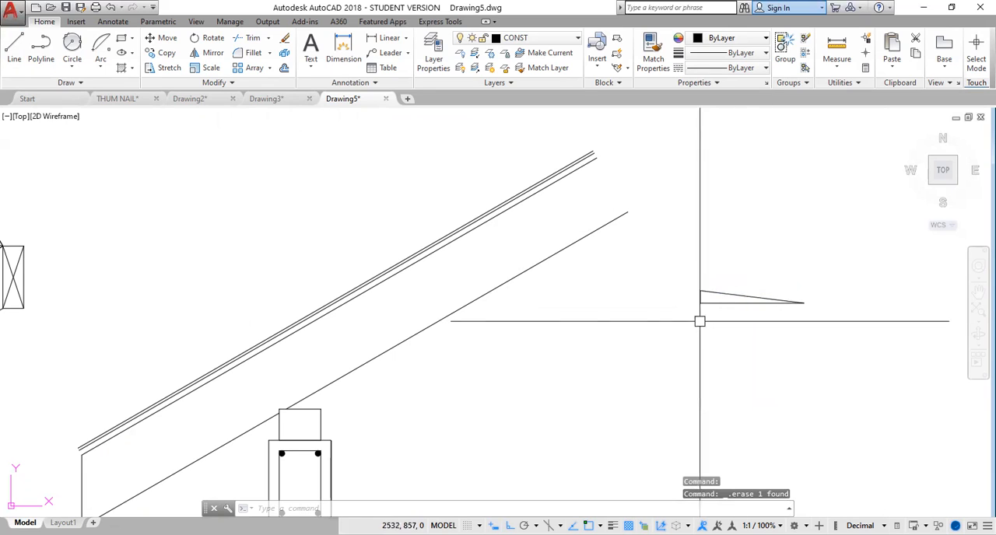
click(716, 302)
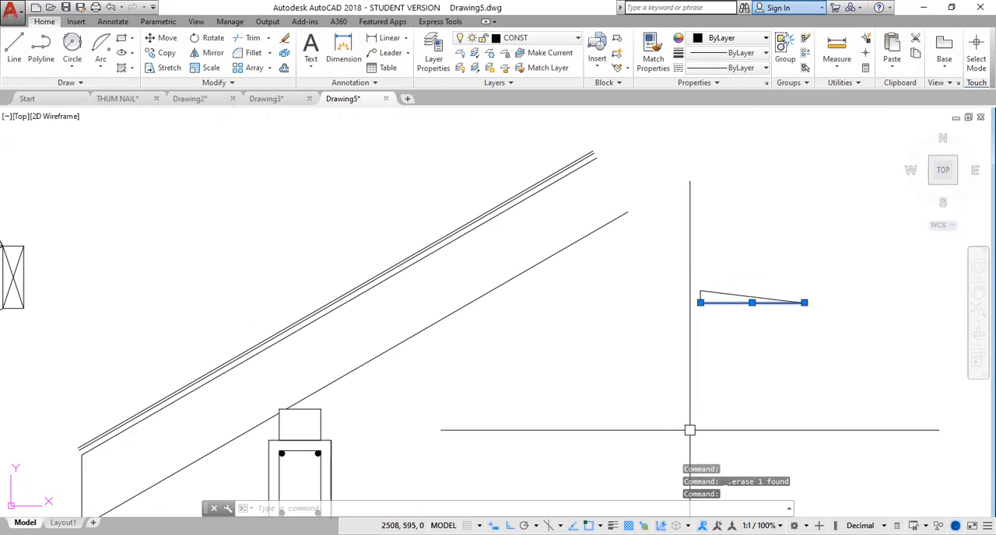
key(Delete)
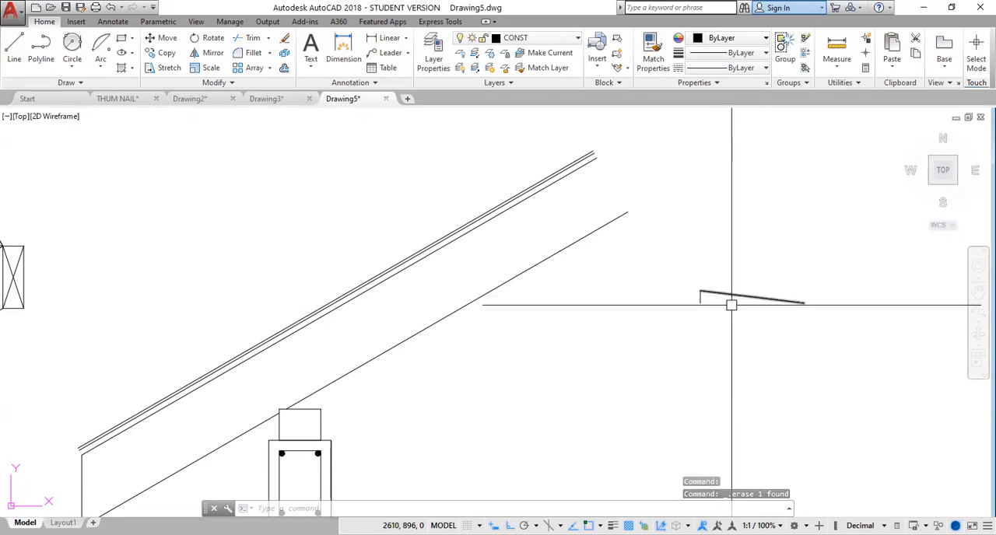
click(41, 45)
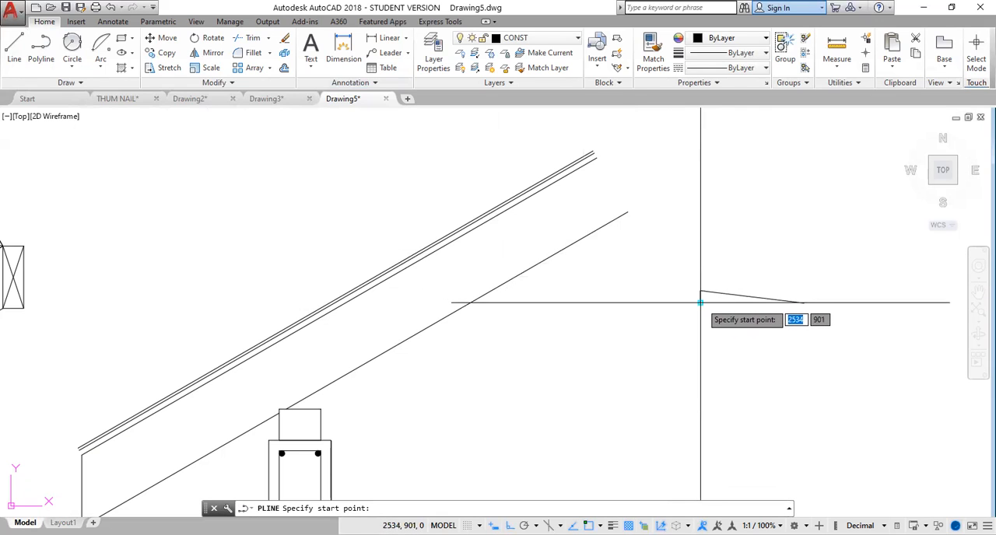
click(701, 303)
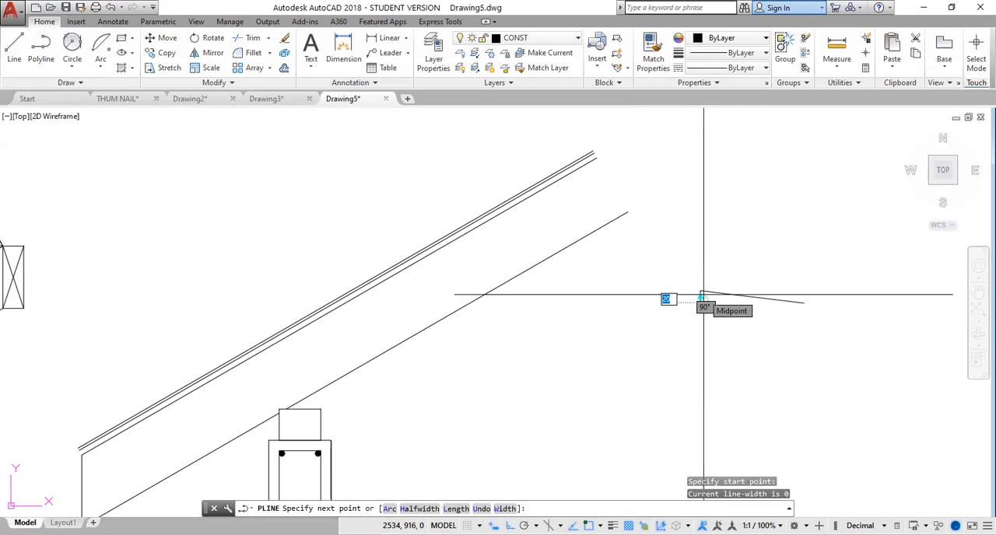
key(Escape)
Group the short vertical line and the sloping line of the tile profile.
click(677, 259)
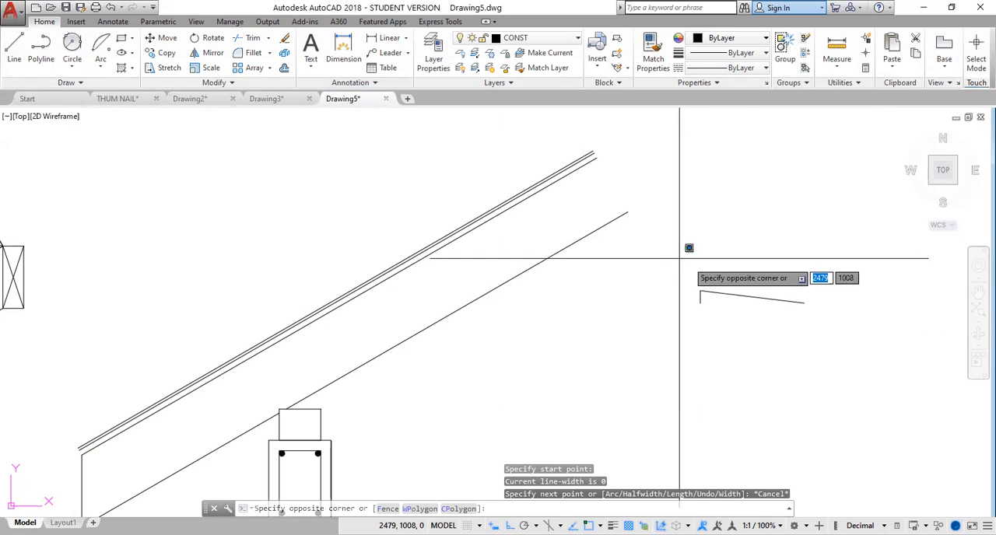
click(855, 336)
text(GRoup)
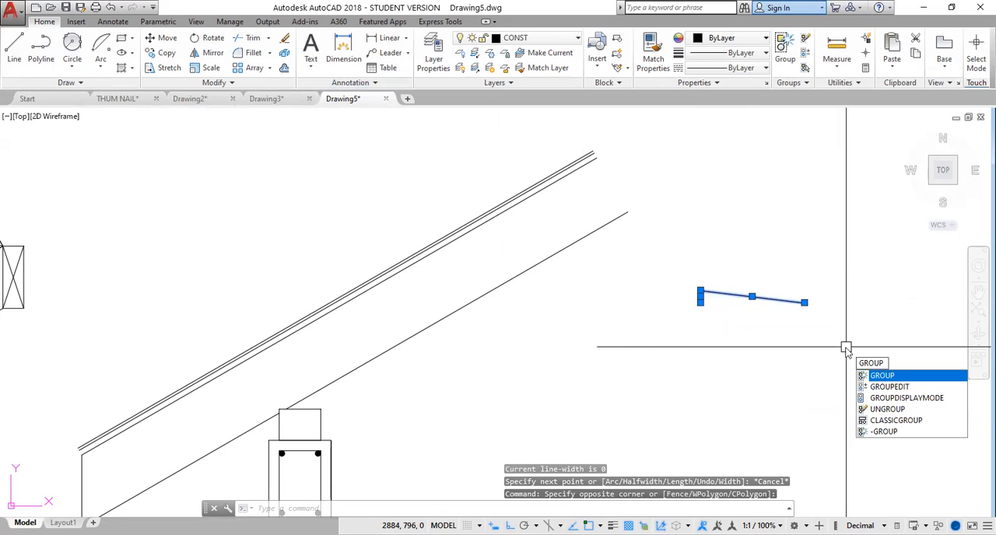
key(Return)
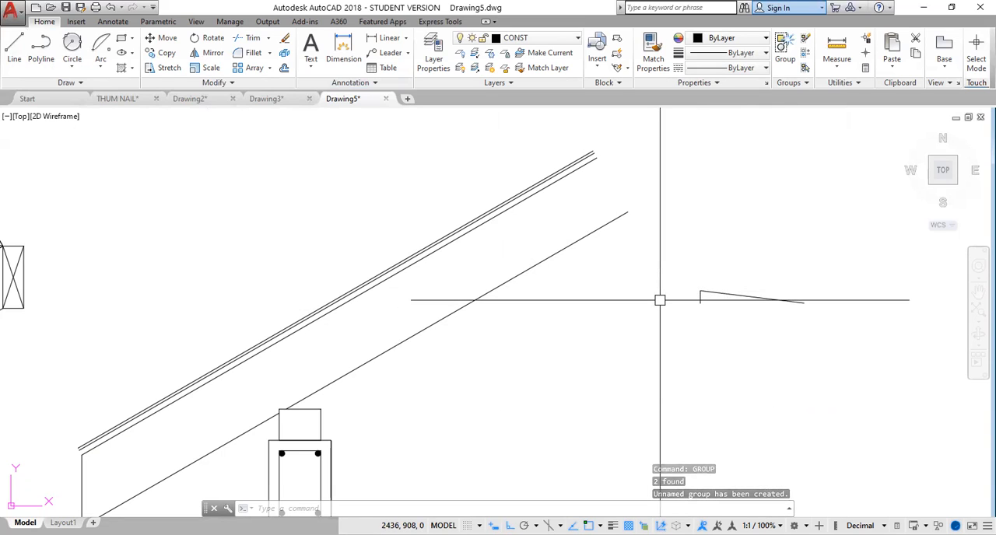
text(group)
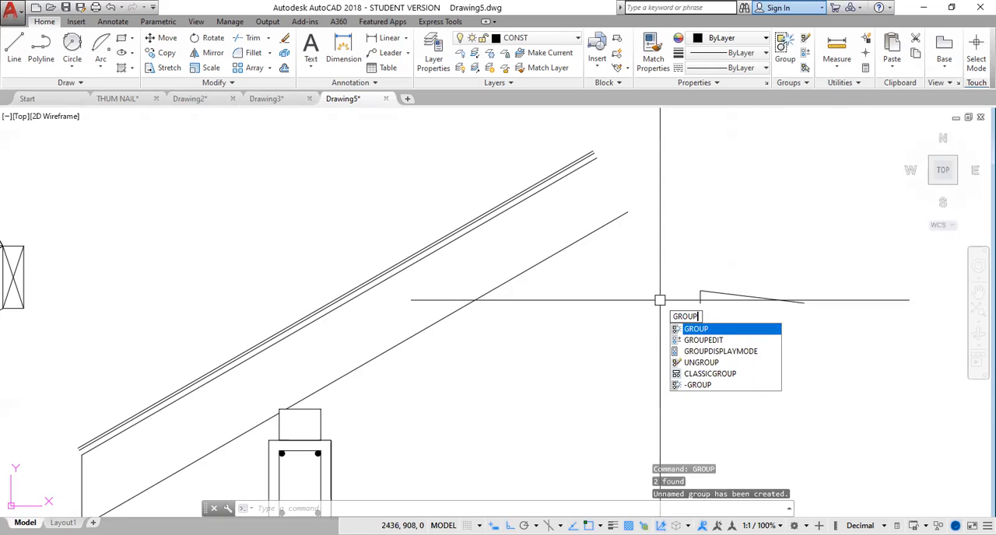
key(Return)
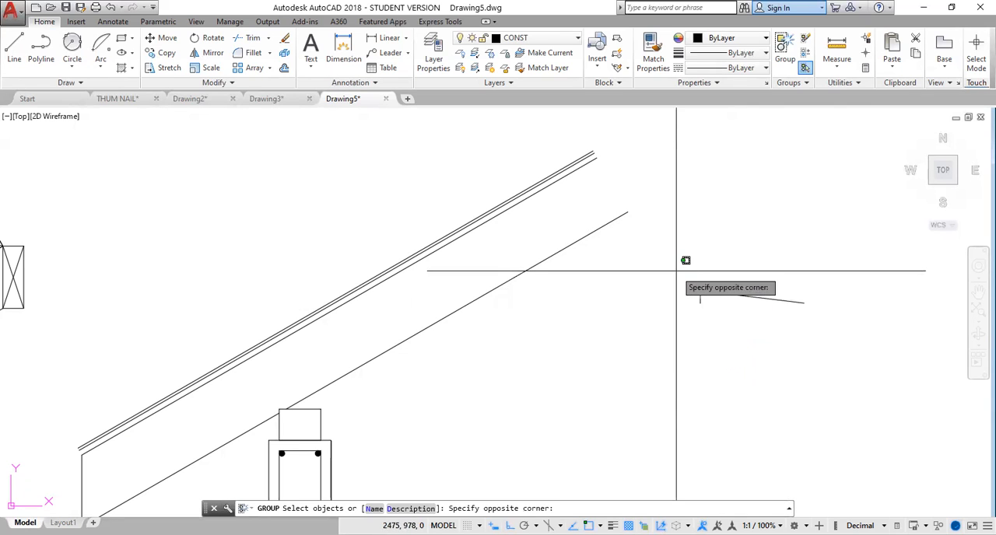
click(817, 331)
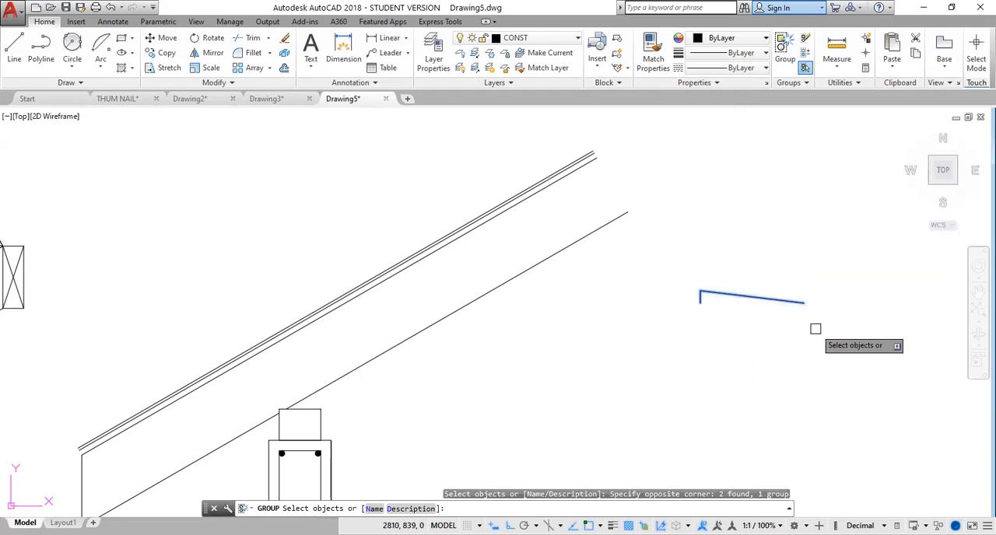
key(Return)
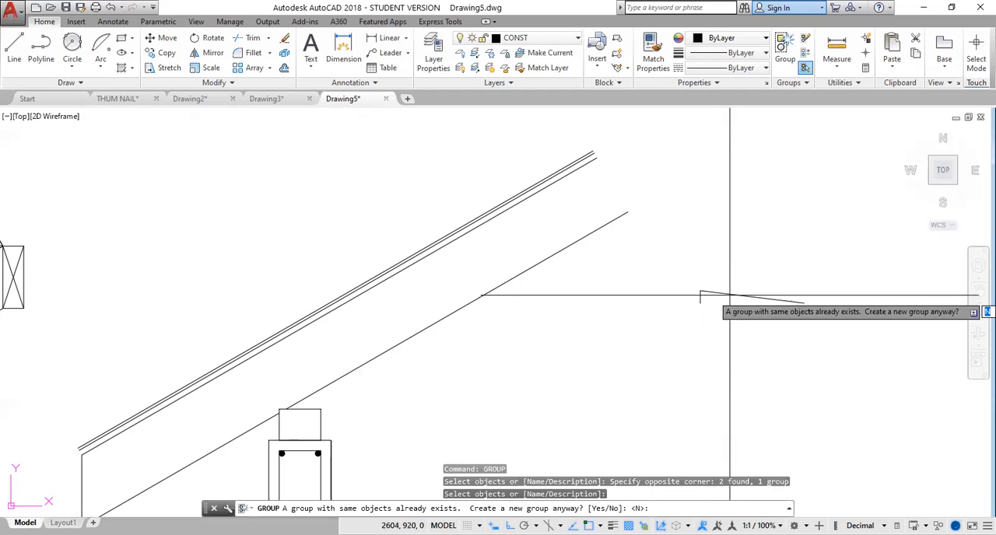
key(Escape)
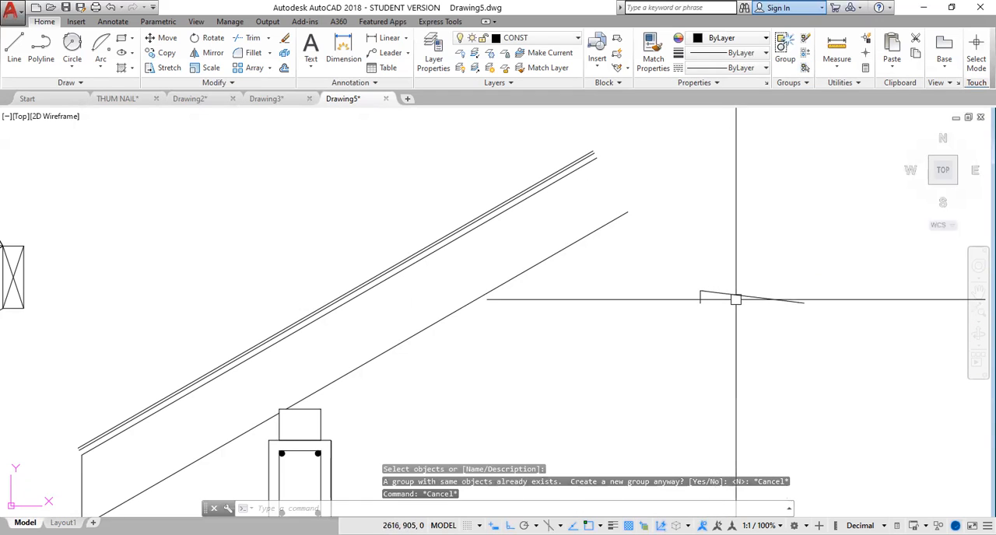
key(Escape)
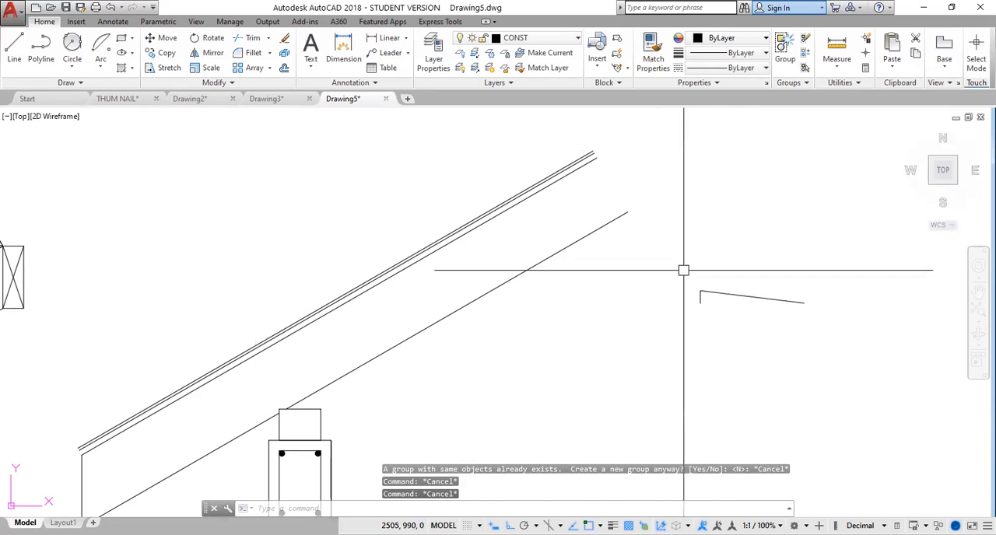
Trace the tile profile with one polyline, from the short side's lower end up and along the slope to its far end.
click(40, 53)
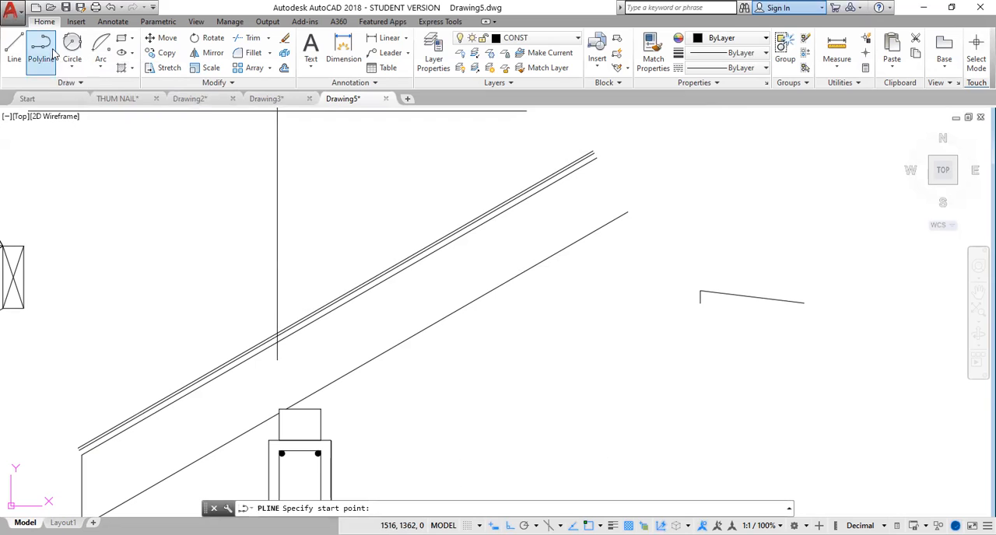
click(700, 301)
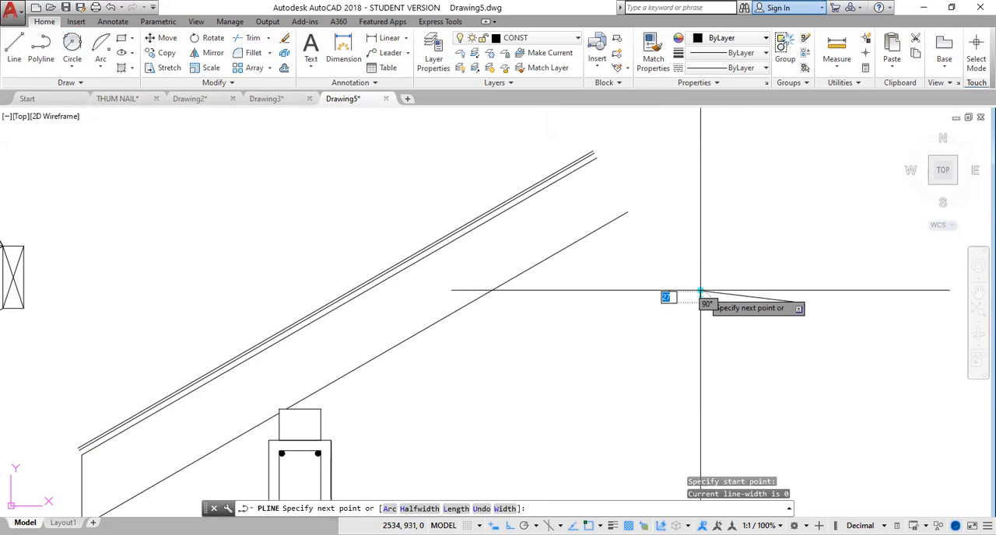
click(701, 290)
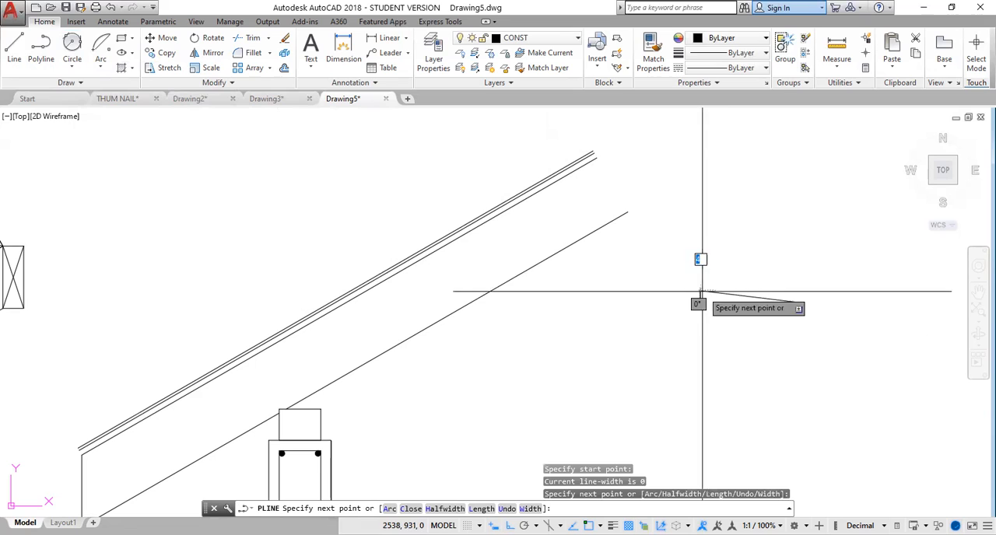
click(805, 303)
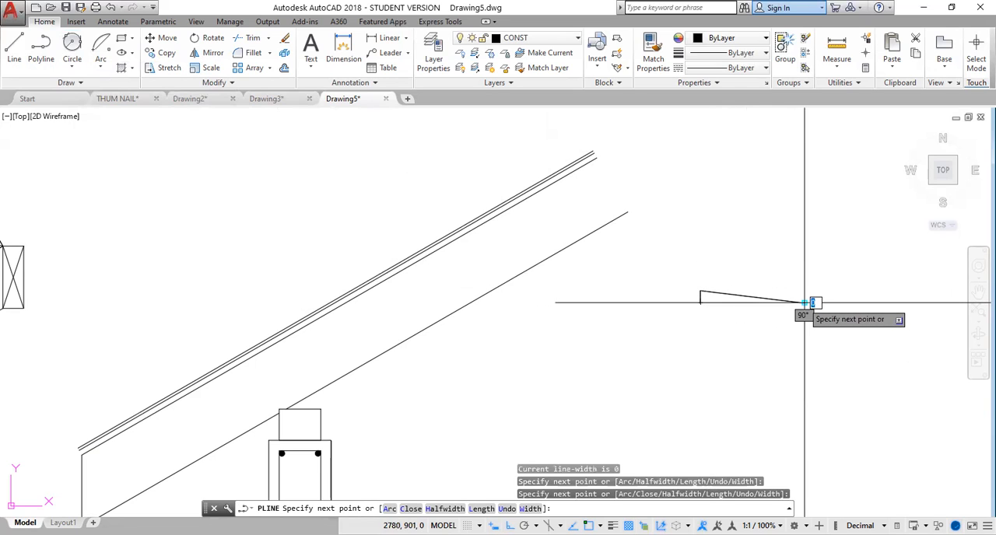
key(Return)
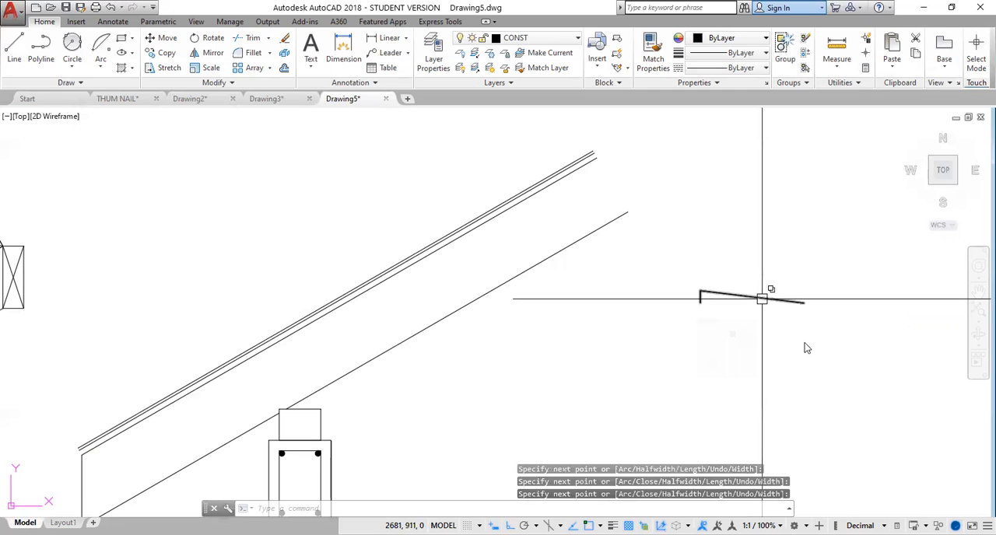
Begin aligning the traced polyline with the roof, matching its far sloping end to the upper end of the topmost covering line.
click(762, 299)
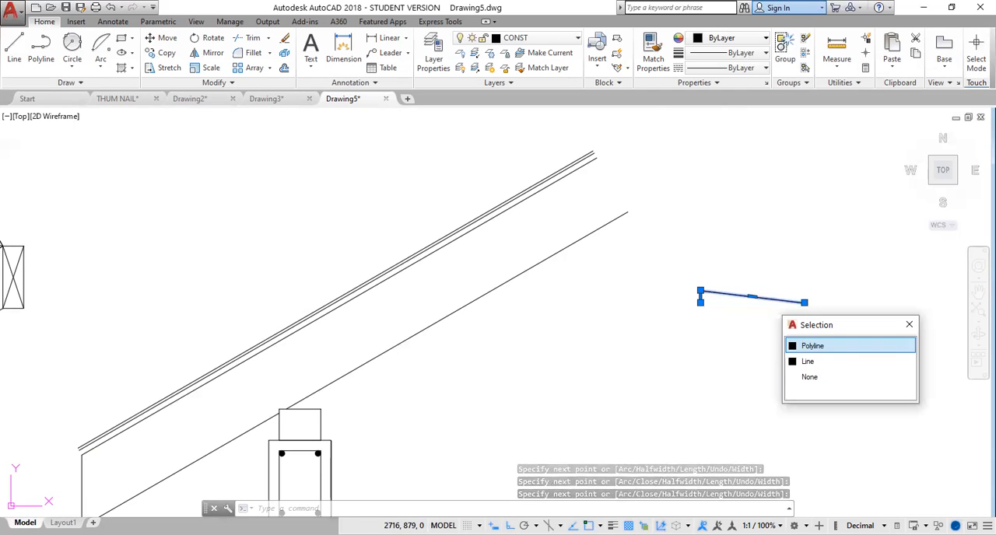
click(812, 346)
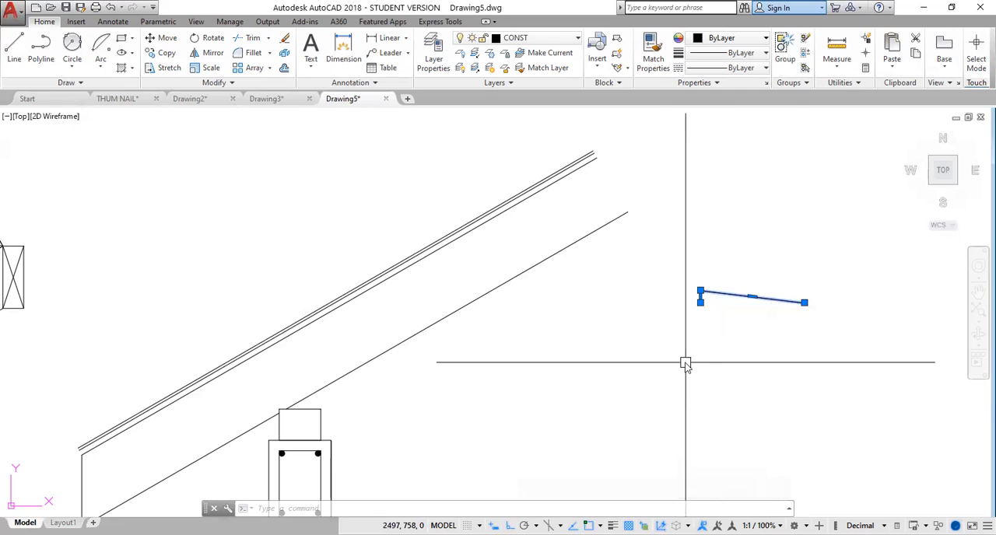
text(AL)
key(Return)
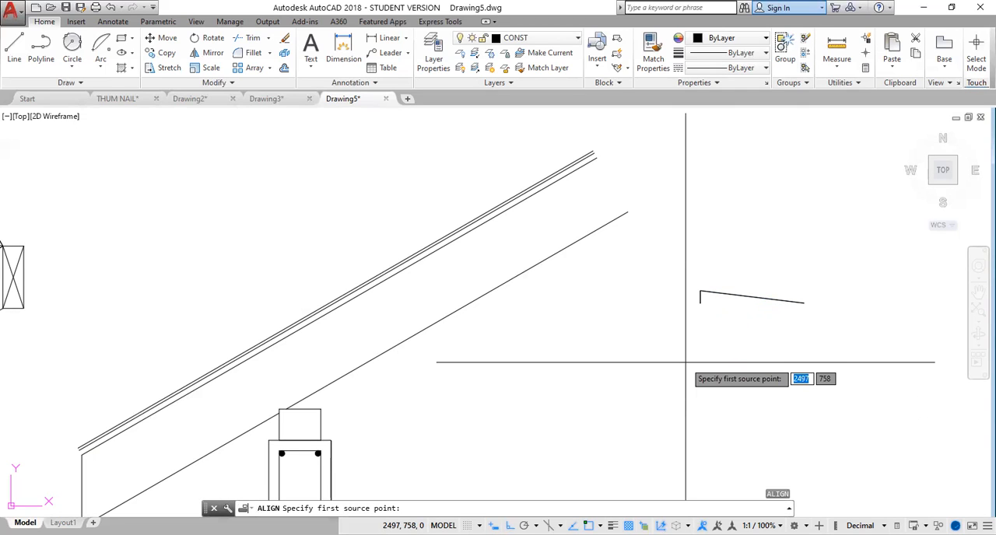
click(804, 303)
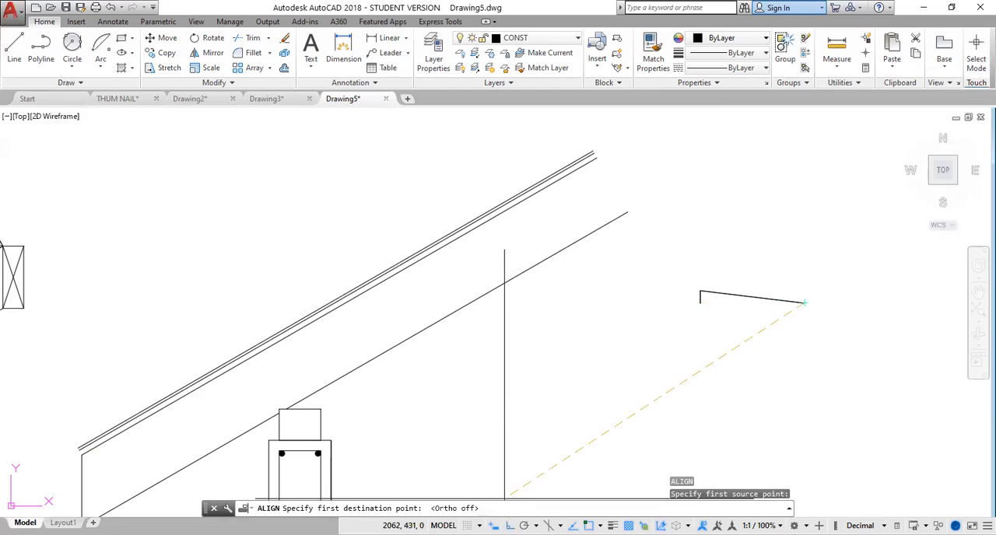
scroll(629, 211, up, 3)
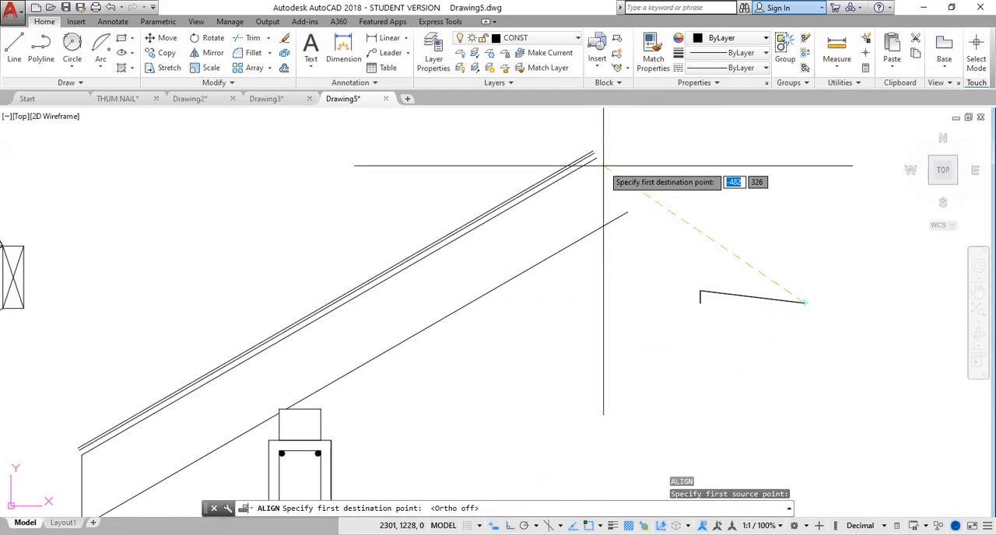
middle_drag(602, 165, 600, 222)
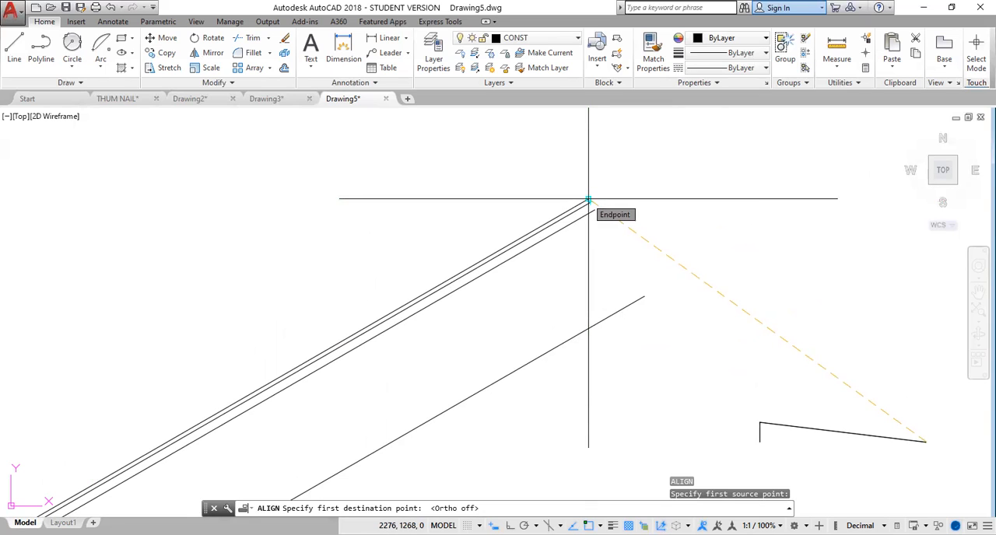
click(589, 200)
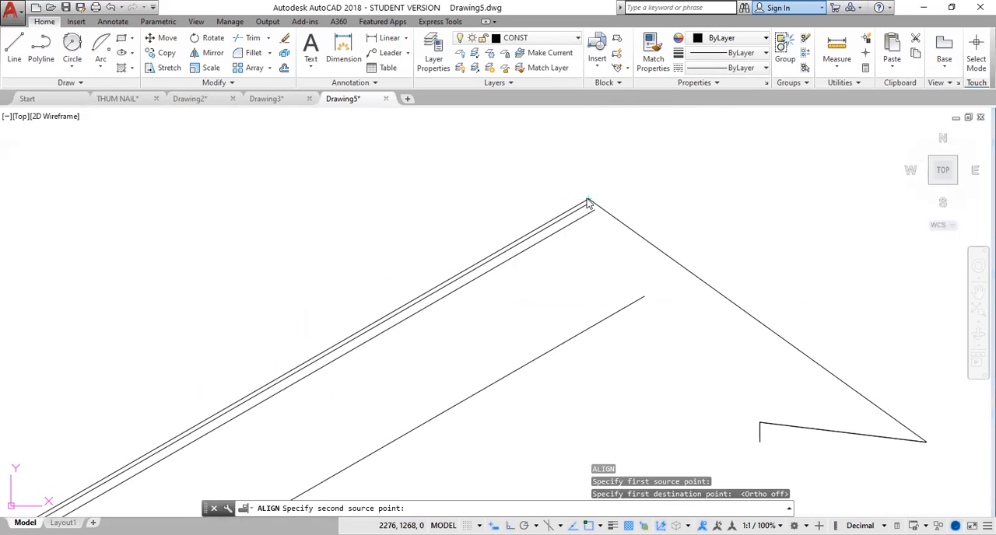
Complete the alignment by matching the short side's lower end to a point down the topmost covering line and its corner to a point above the roof.
click(759, 441)
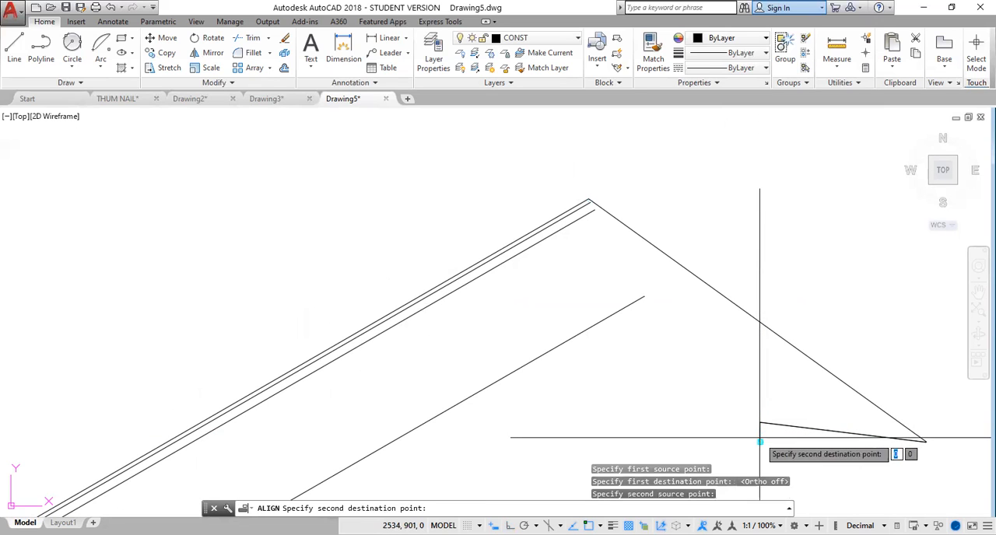
middle_drag(439, 354, 658, 182)
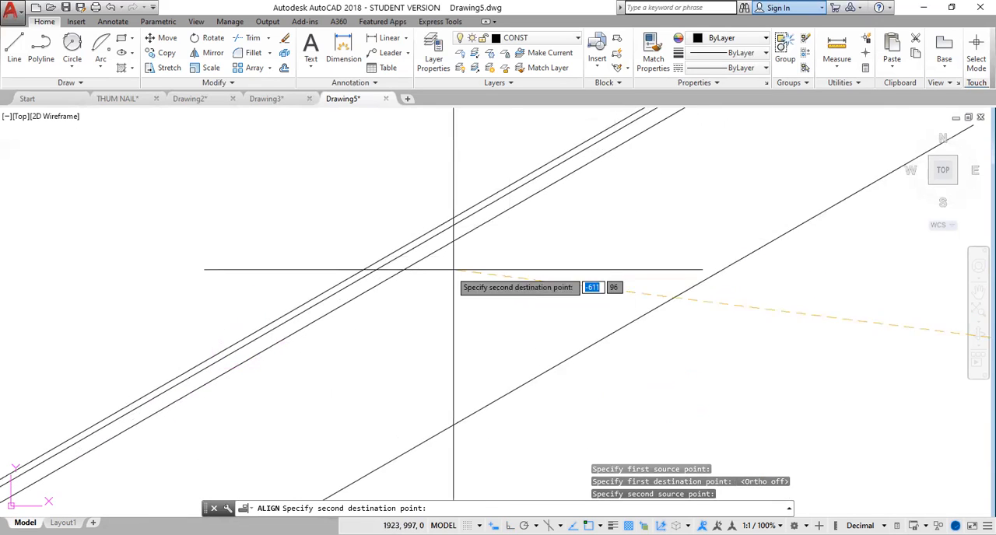
scroll(257, 358, down, 3)
scroll(247, 352, up, 5)
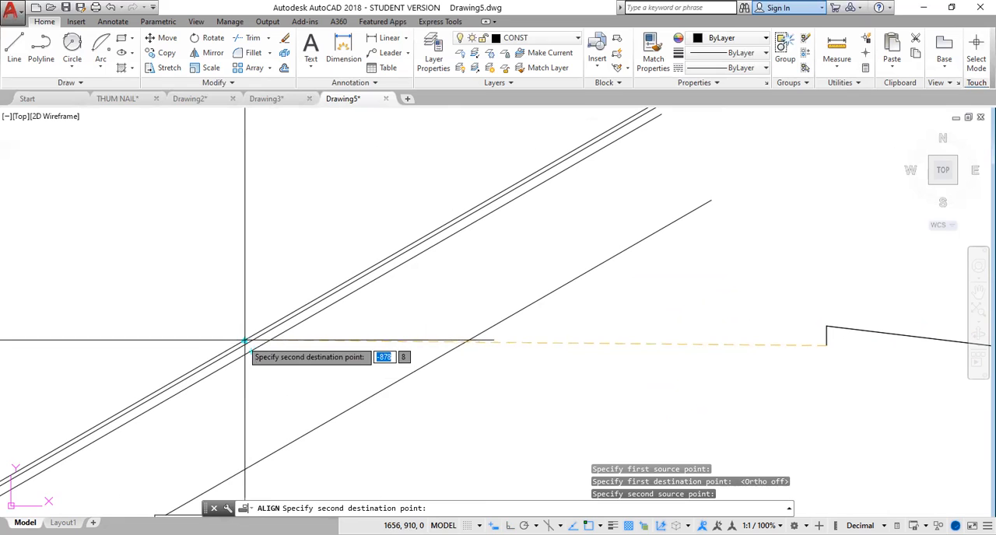
click(246, 341)
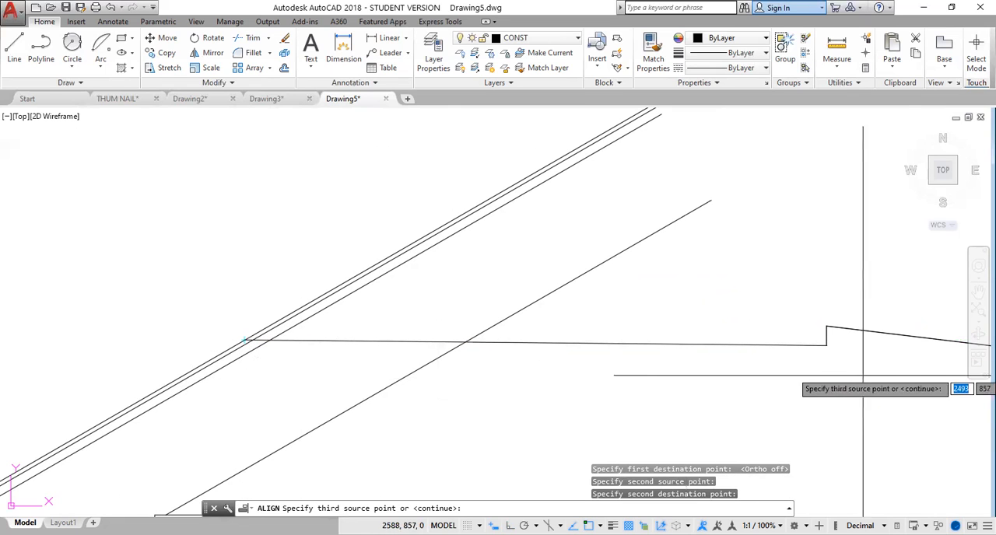
click(826, 328)
scroll(789, 328, down, 3)
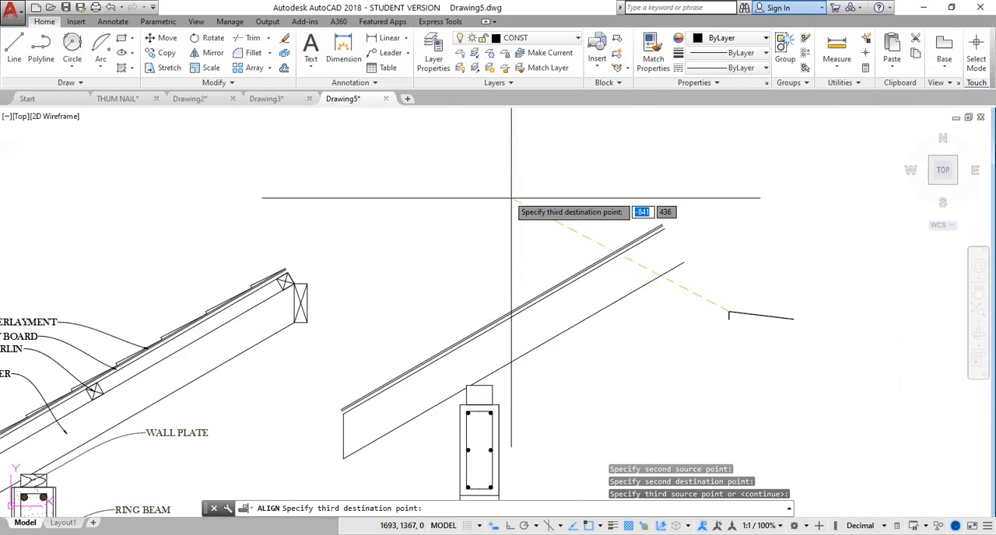
click(491, 168)
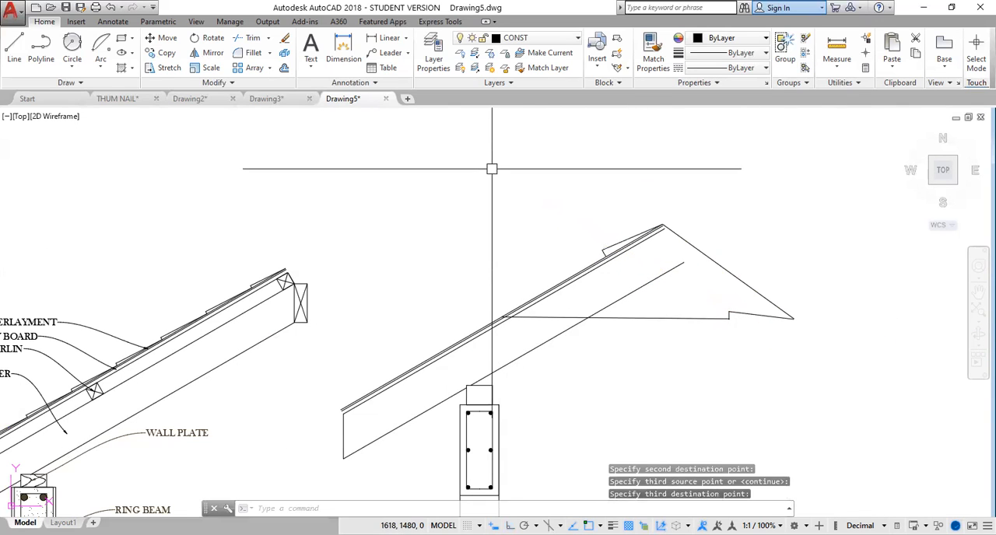
click(772, 282)
key(Escape)
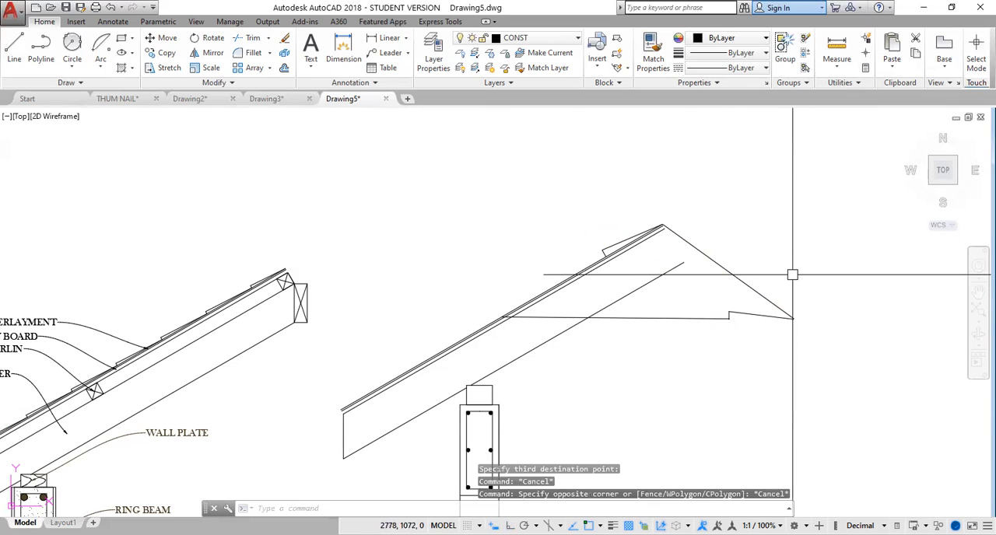
click(754, 286)
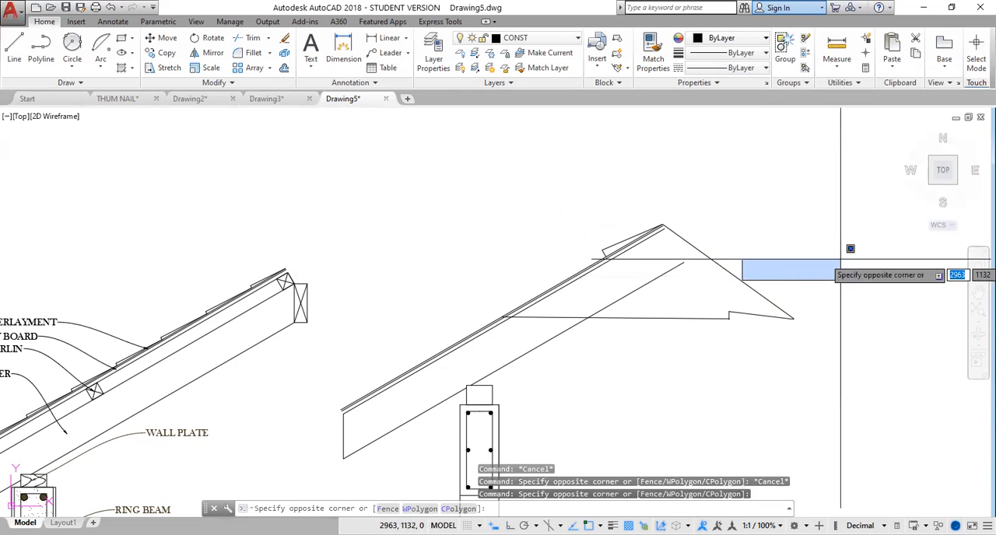
key(Escape)
key(Escape)
key(Escape)
scroll(689, 336, up, 2)
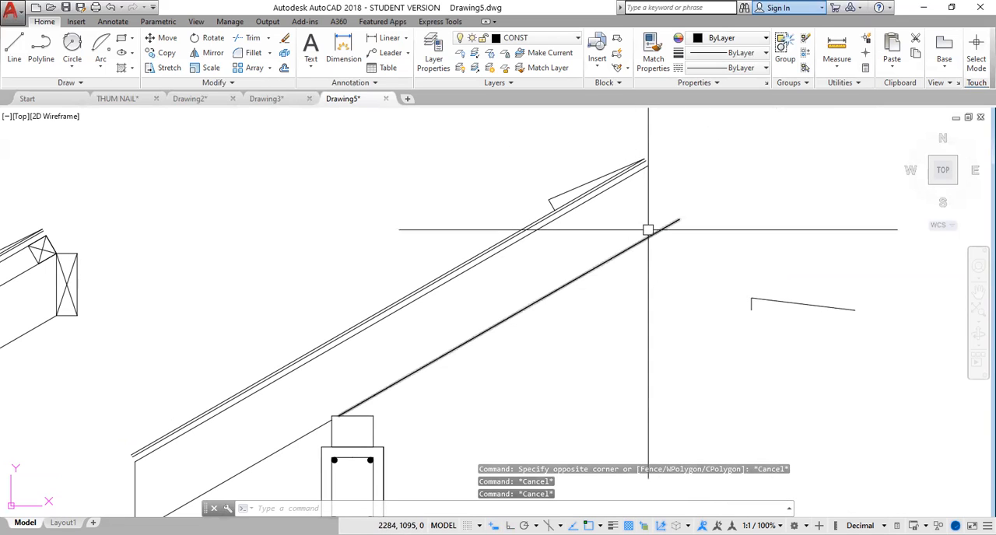
Copy the aligned tile five times down the topmost covering line, end to end, with the last one overhanging the eave.
click(576, 185)
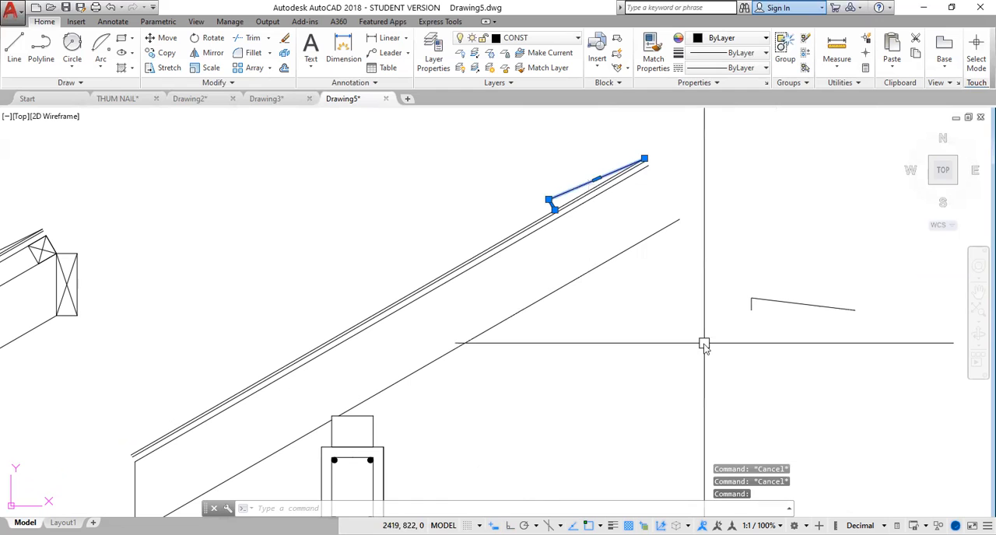
text(co)
key(Return)
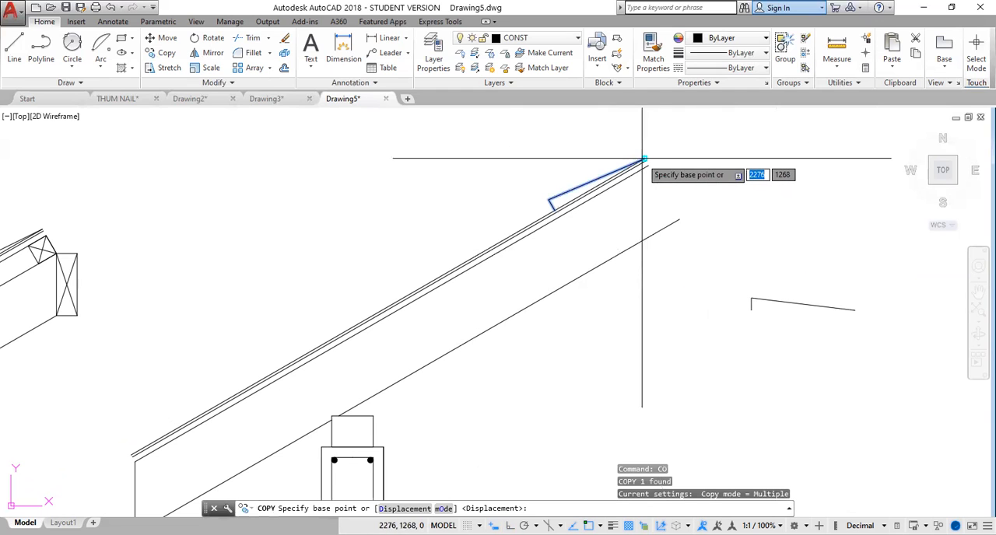
click(644, 159)
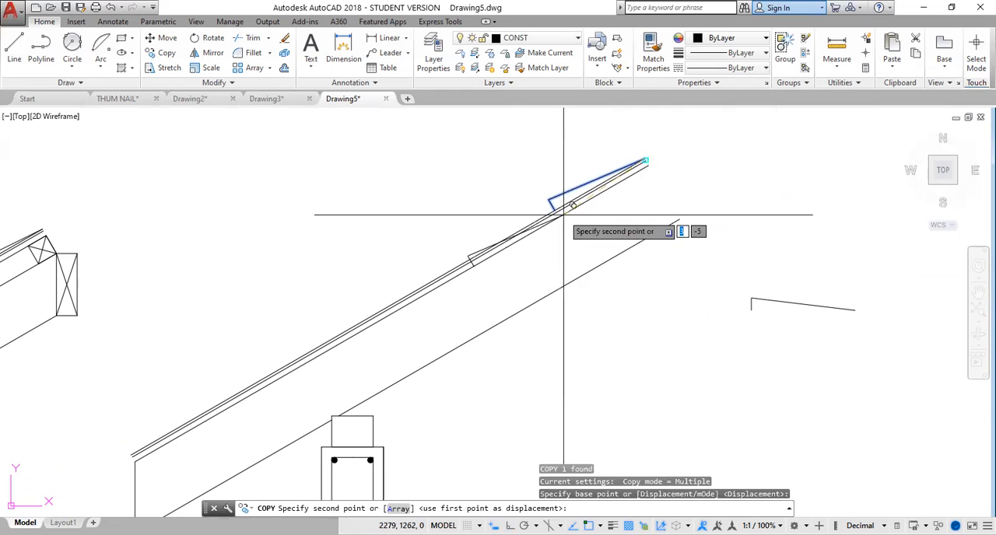
scroll(701, 140, up, 4)
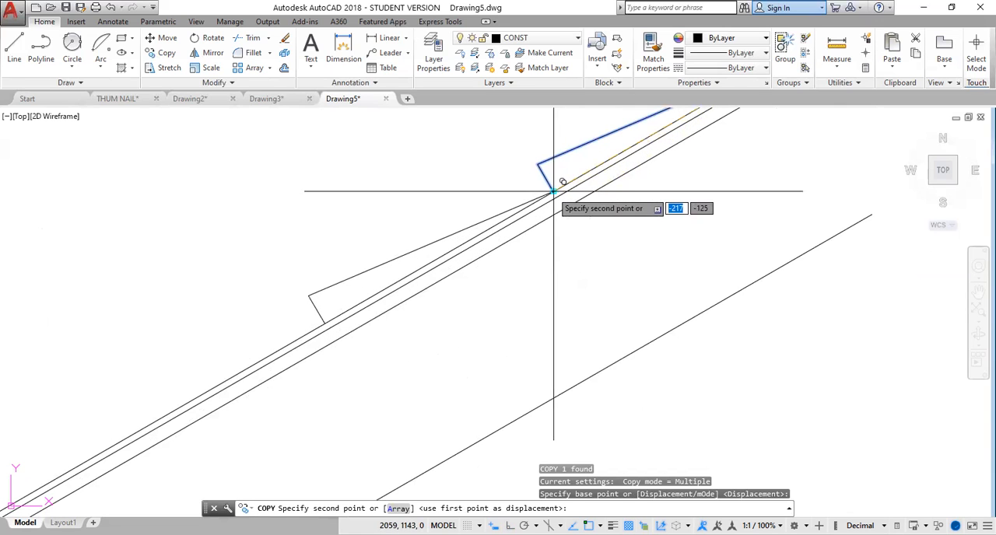
click(552, 190)
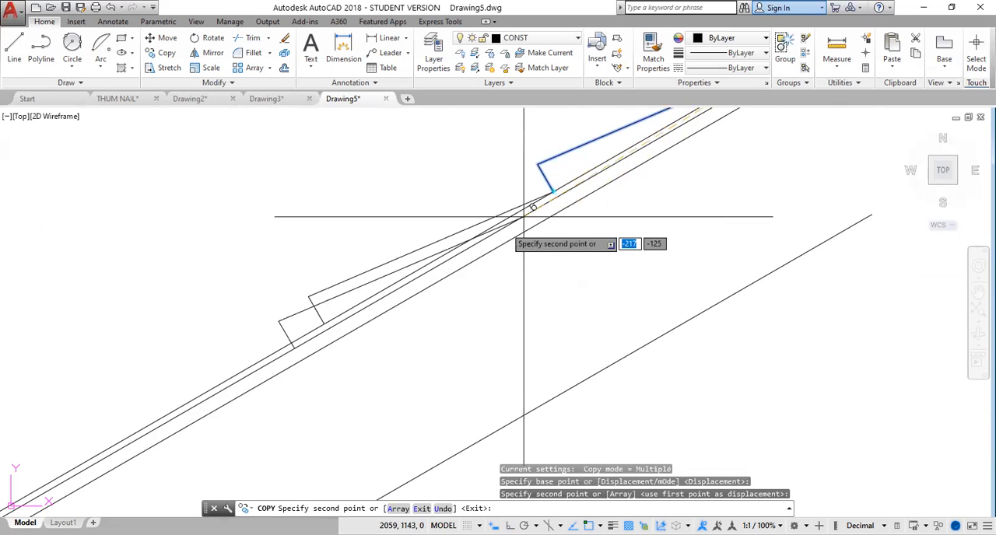
click(325, 324)
middle_drag(333, 373, 477, 311)
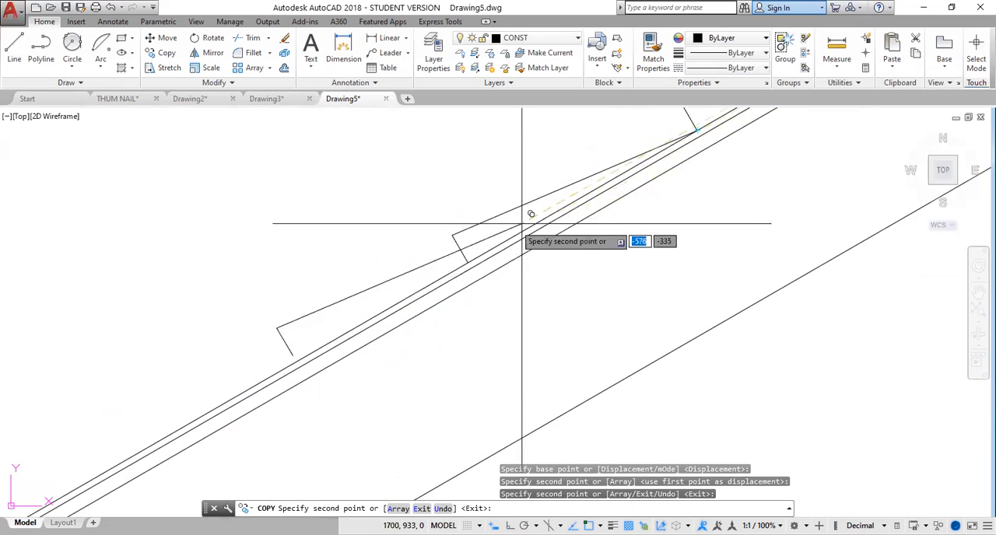
click(467, 263)
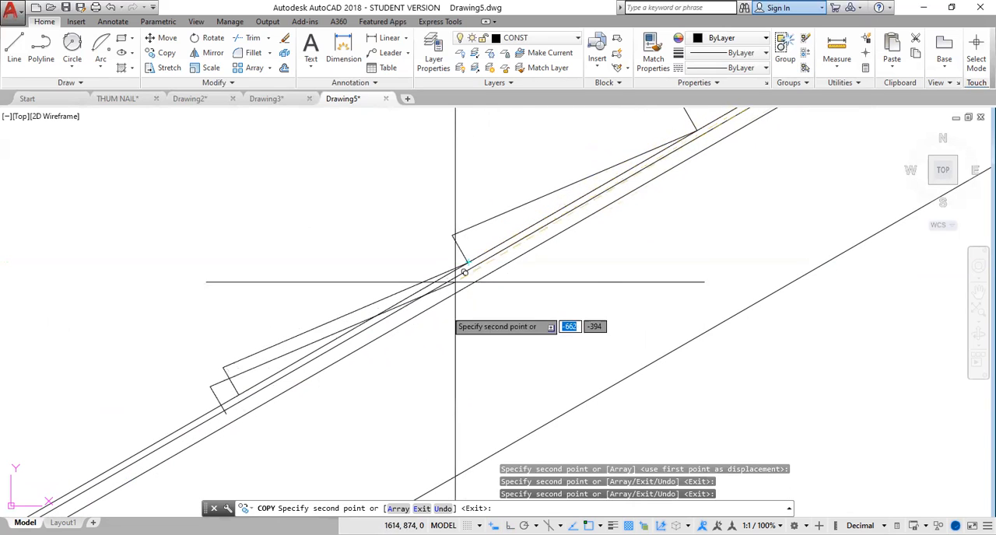
middle_drag(451, 327, 527, 263)
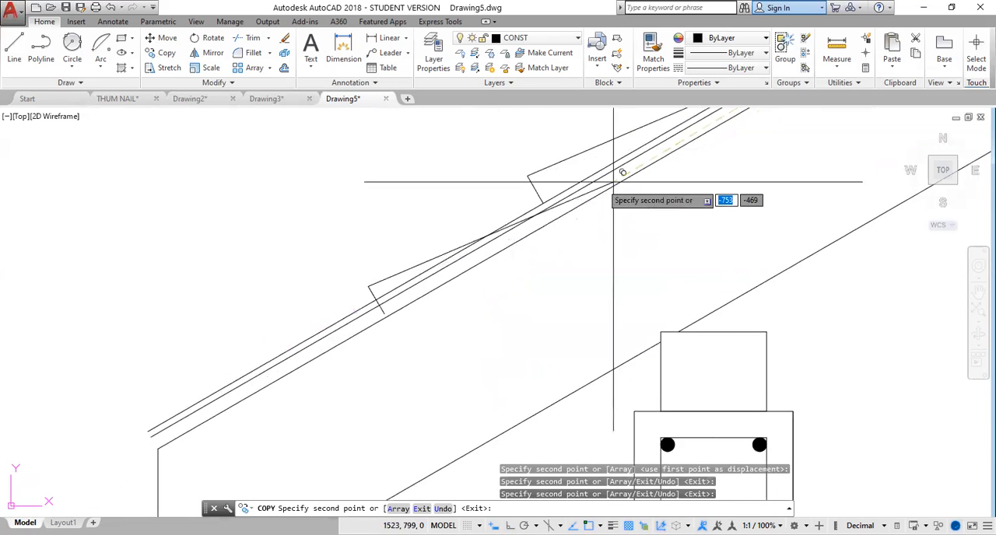
click(543, 204)
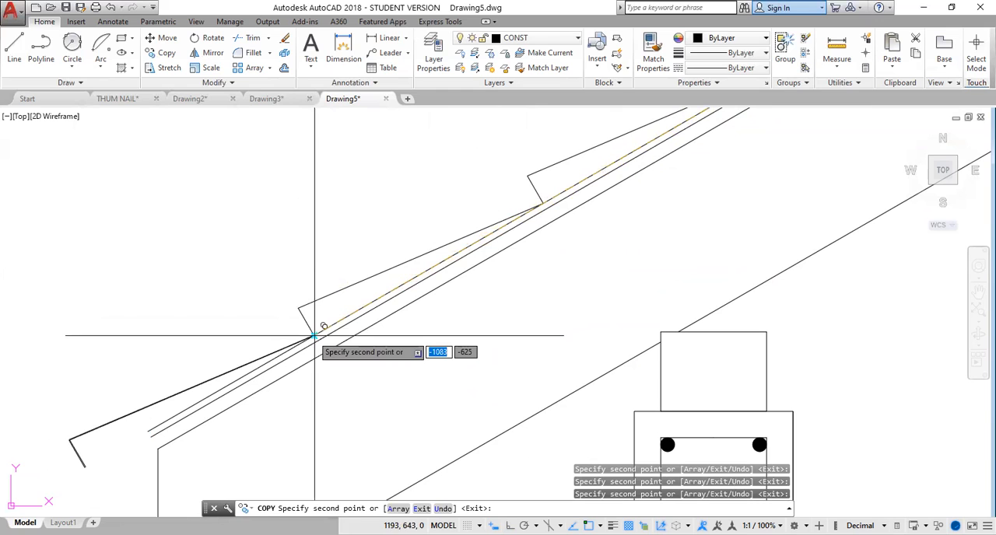
key(Escape)
Fillet the rafter's vertical eave end line to the lowest tile's sloping edge with radius 0, removing the tile's overhang.
scroll(613, 295, down, 7)
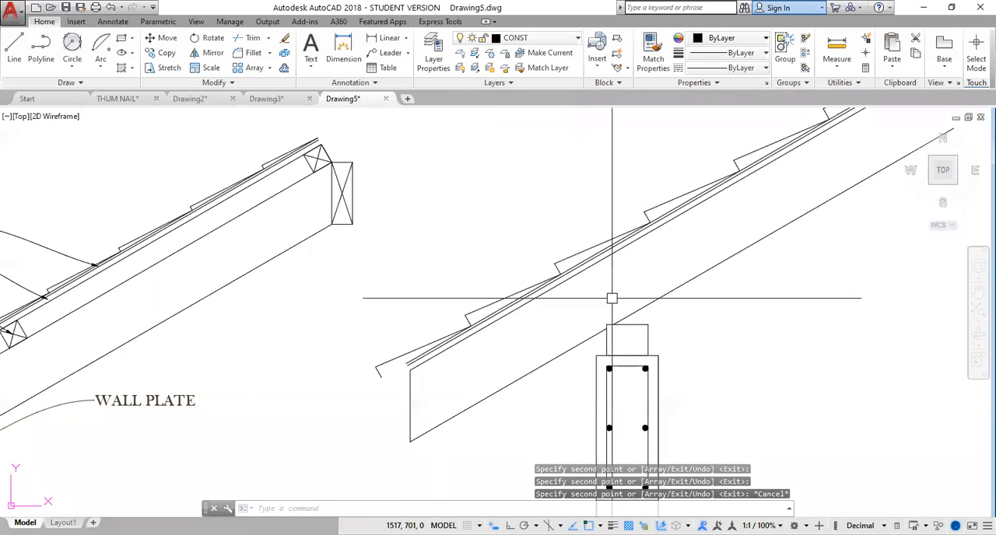
middle_drag(638, 284, 565, 285)
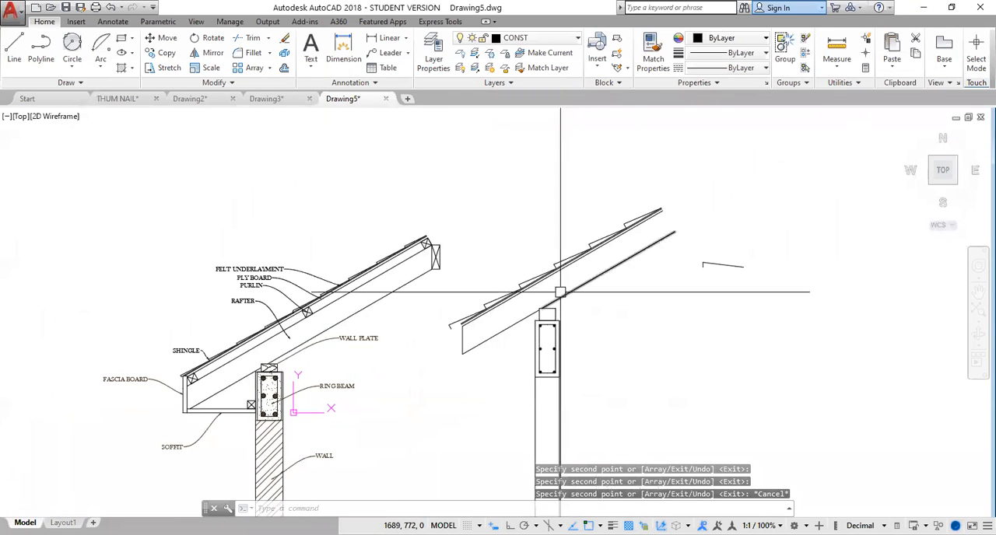
scroll(467, 330, up, 4)
scroll(424, 381, up, 2)
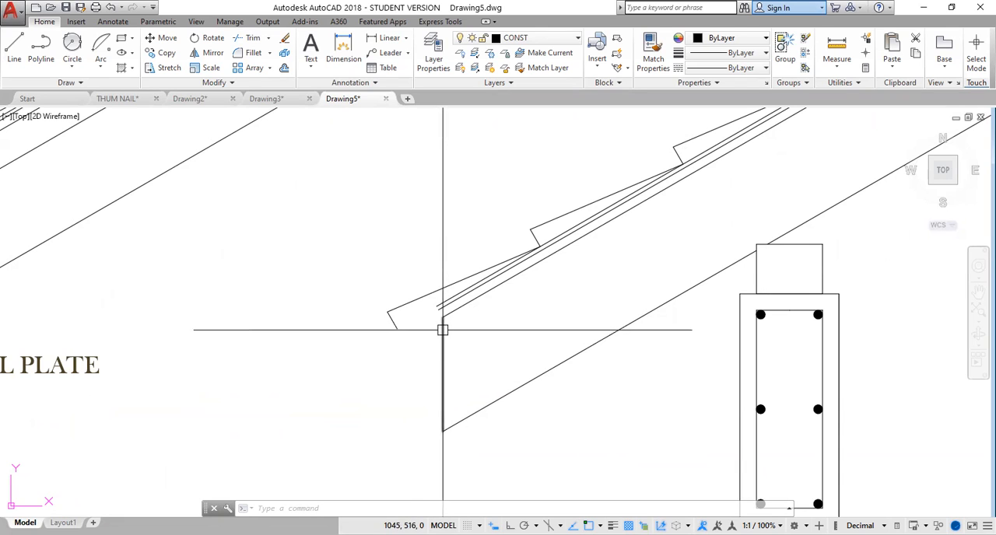
text(F)
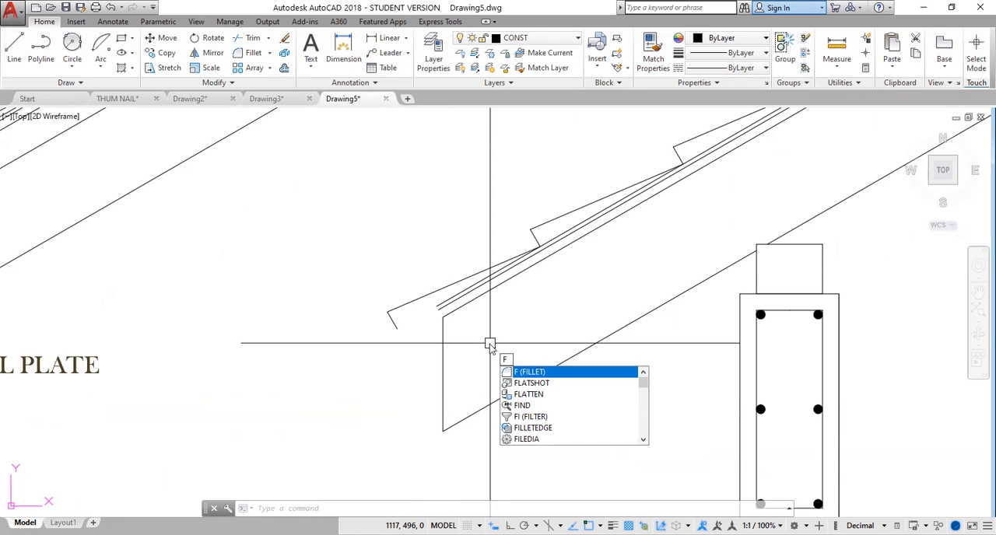
key(Return)
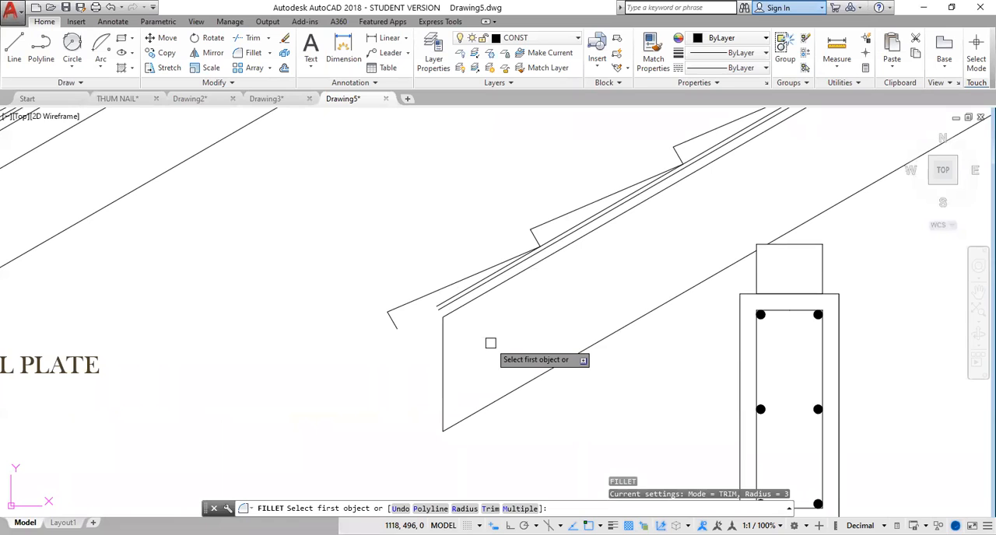
text(r)
key(Return)
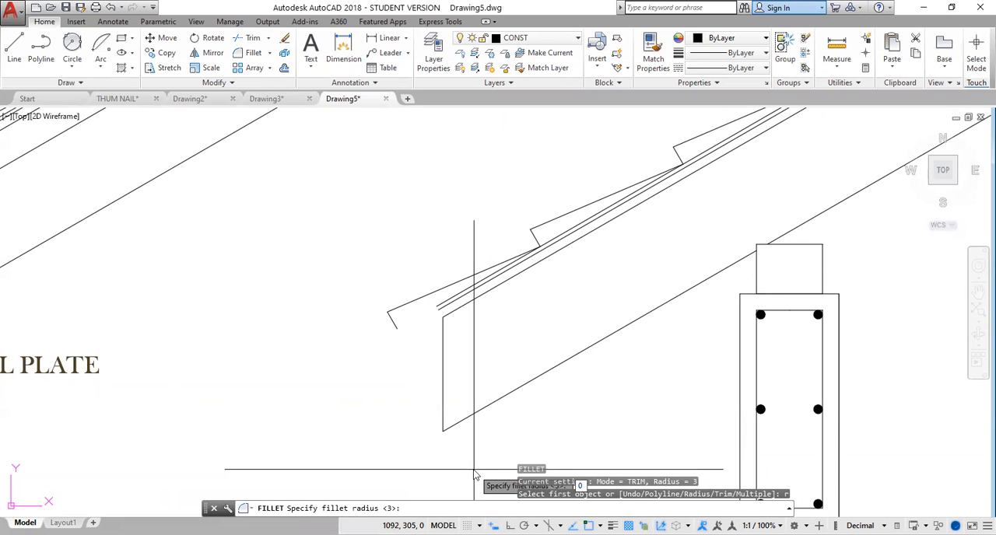
key(Return)
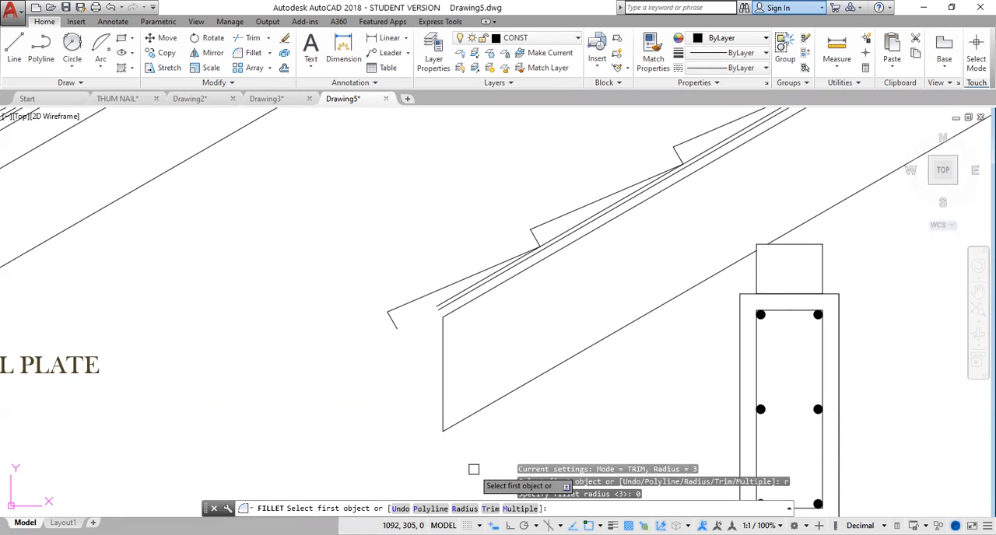
click(443, 334)
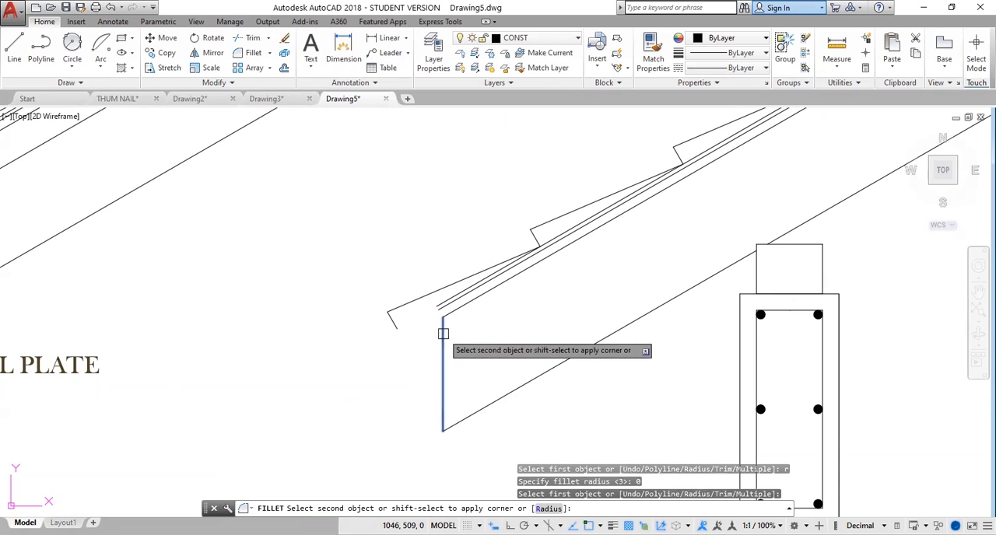
click(450, 283)
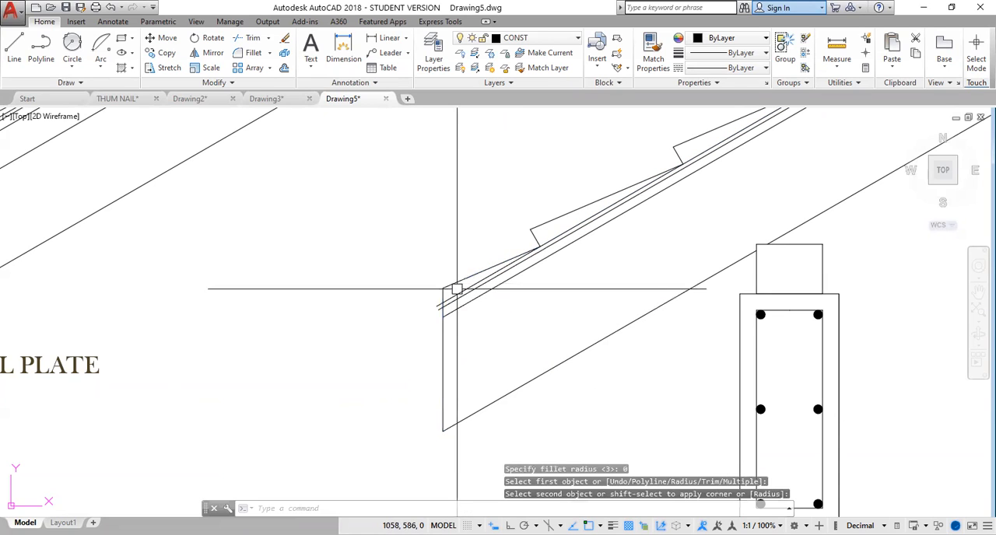
key(Escape)
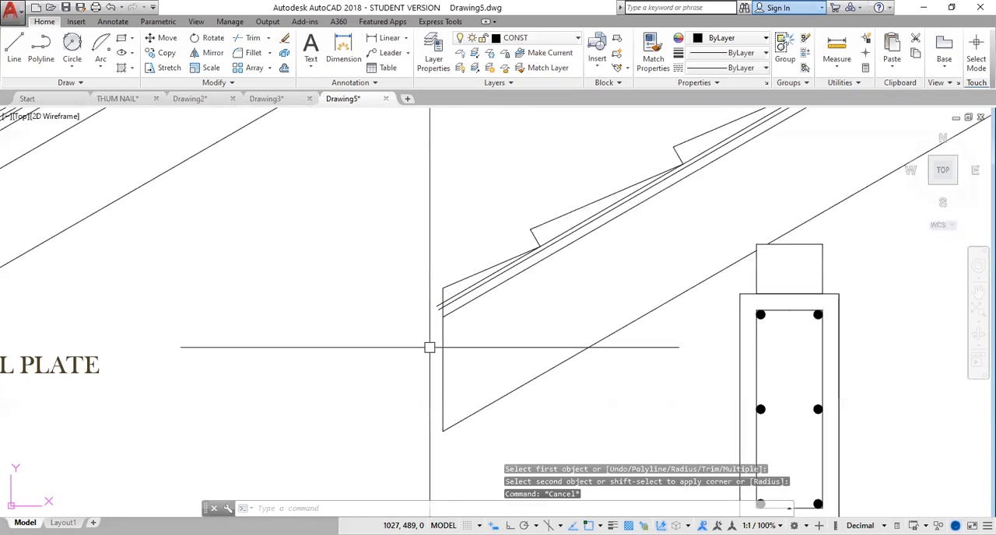
Trim the covering lines that project past the rafter's vertical end line at the eave.
scroll(424, 340, up, 4)
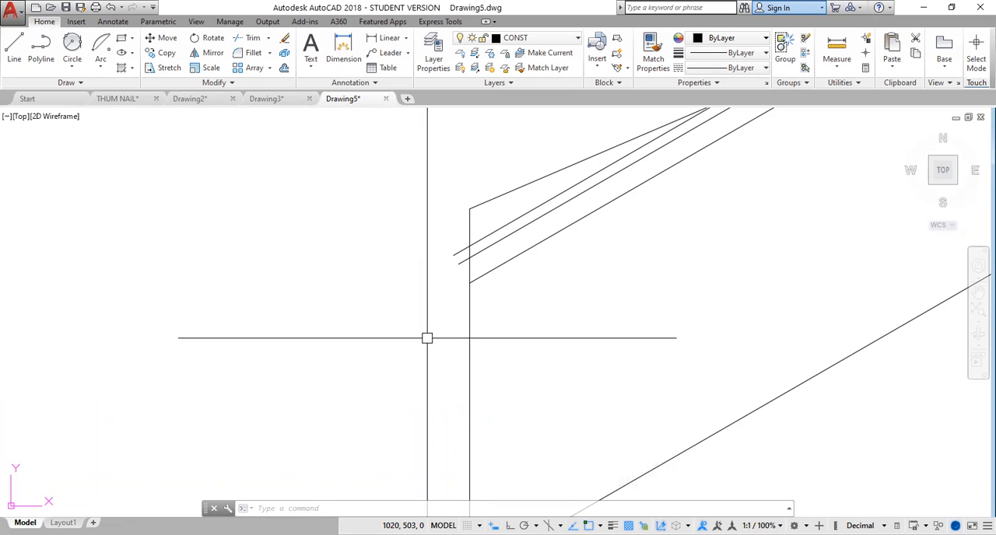
text(tr)
key(space)
key(space)
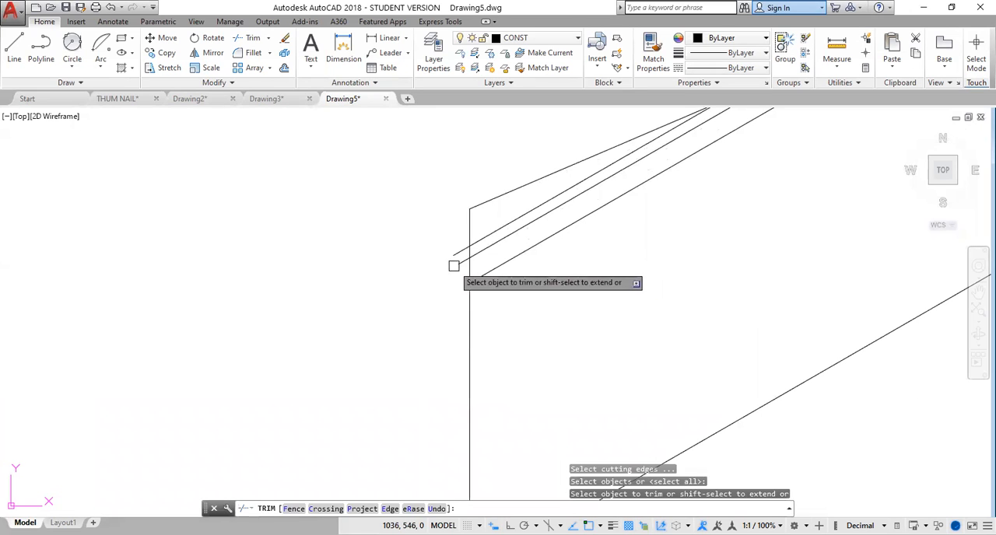
click(457, 264)
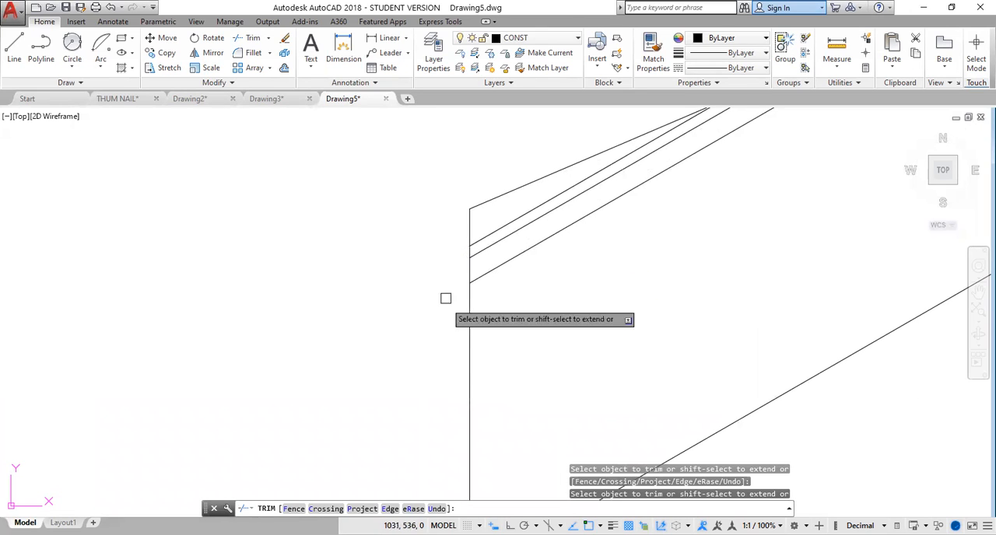
scroll(558, 332, down, 2)
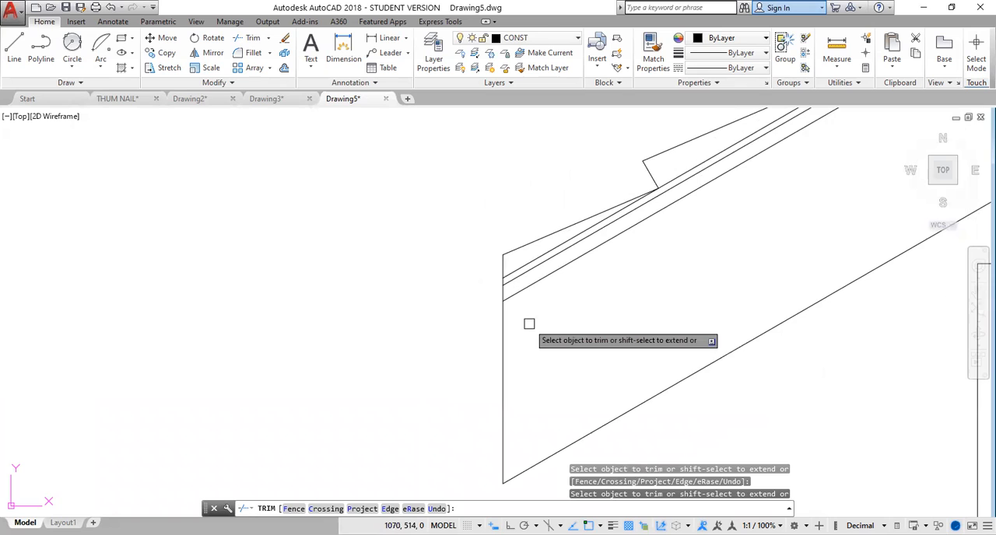
scroll(529, 324, up, 2)
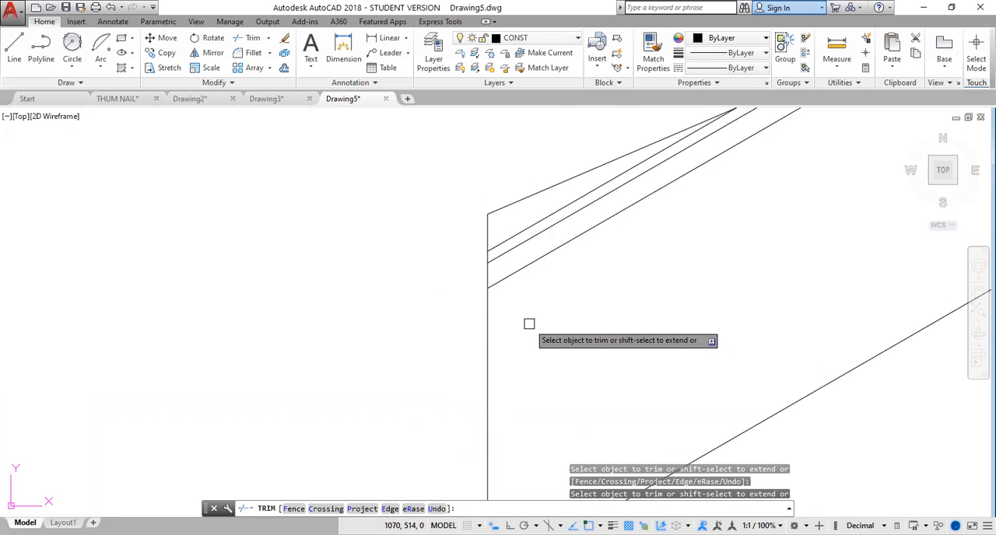
key(Escape)
Draw a fascia board rectangle, 25 wide and 250 downward, starting at the topmost covering line's eave end.
scroll(529, 323, up, 2)
middle_drag(534, 294, 466, 391)
scroll(467, 387, down, 4)
scroll(491, 376, down, 2)
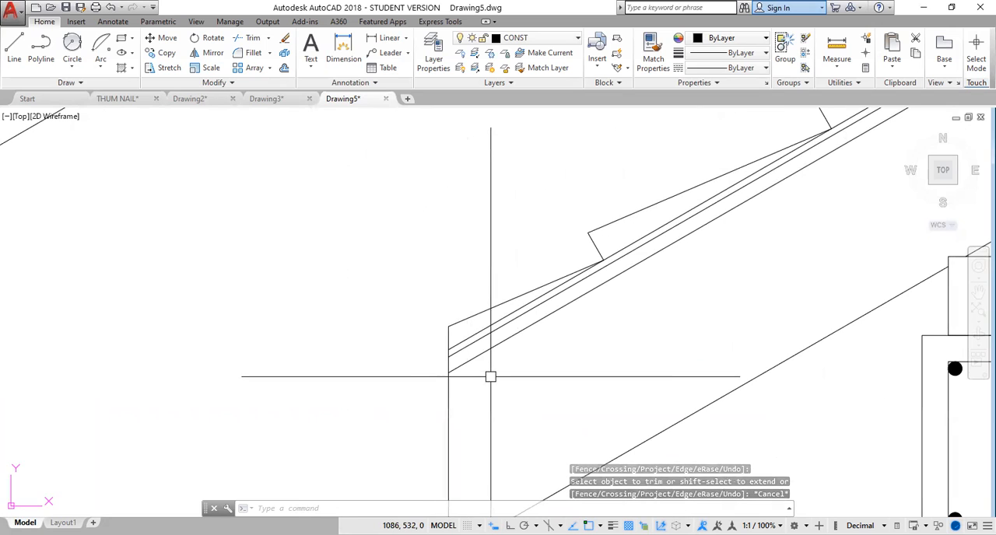
mouse_move(490, 377)
middle_down()
mouse_move(365, 358)
mouse_move(337, 298)
middle_up()
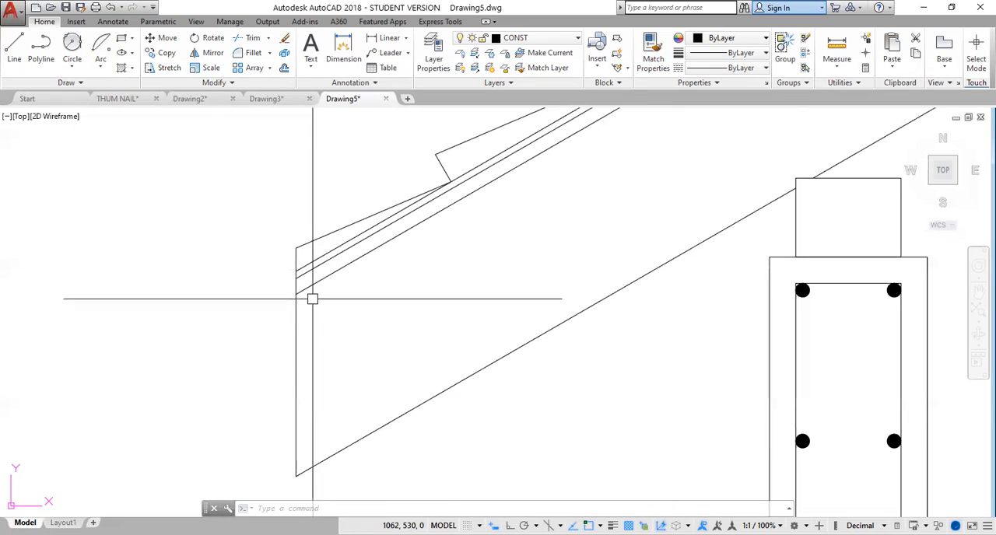
click(120, 40)
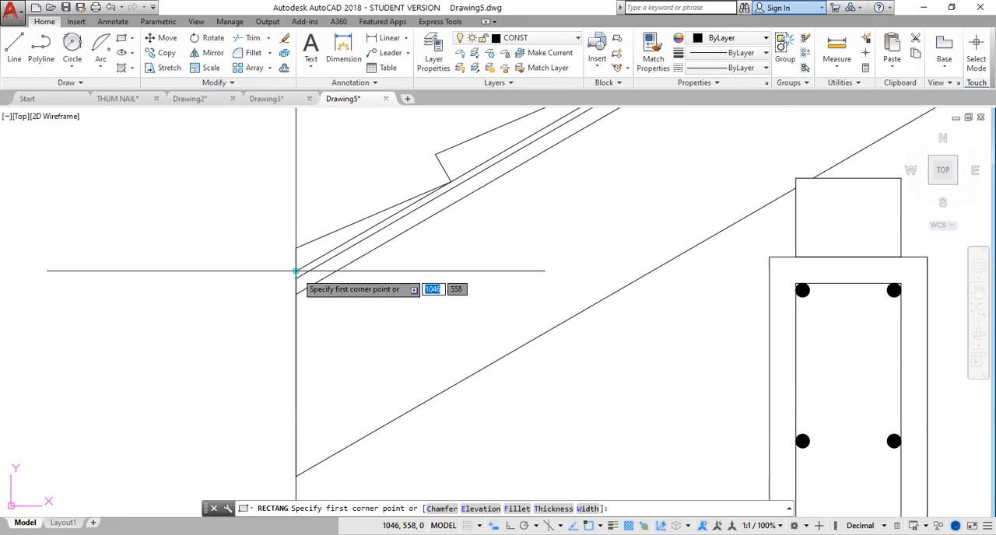
click(296, 270)
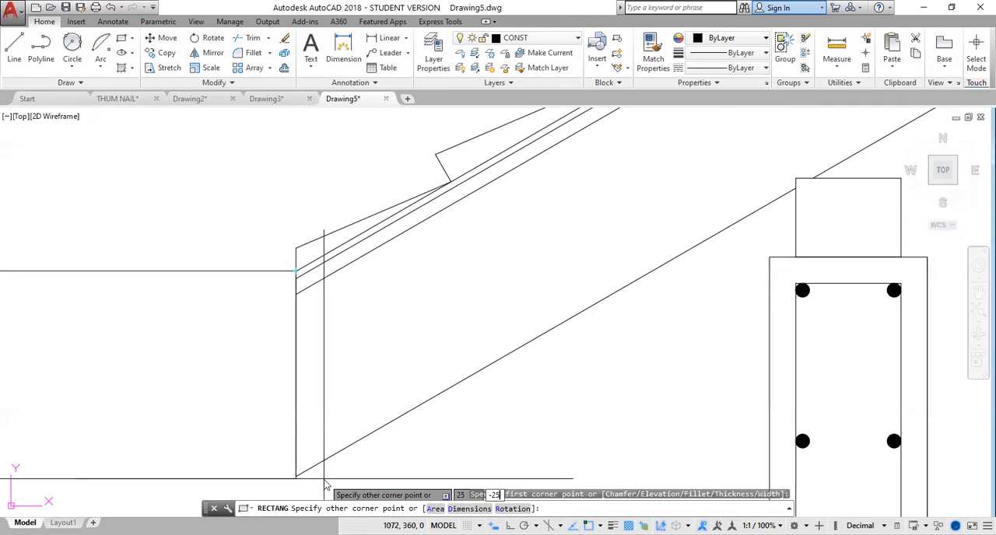
key(Return)
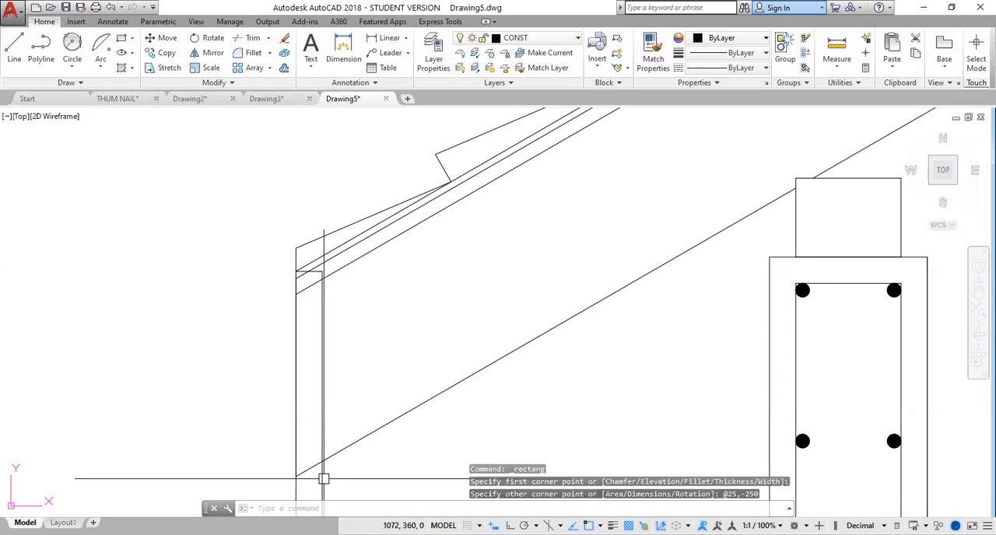
Stretch the fascia board's top edge straight up by about 16 units, just below the lowest tile's corner.
middle_drag(389, 427, 360, 278)
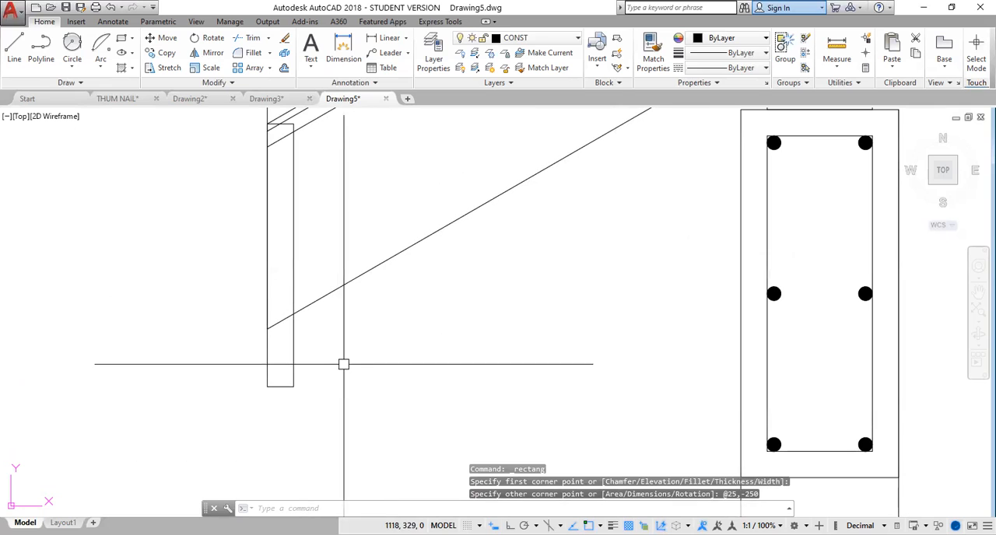
middle_drag(365, 218, 342, 349)
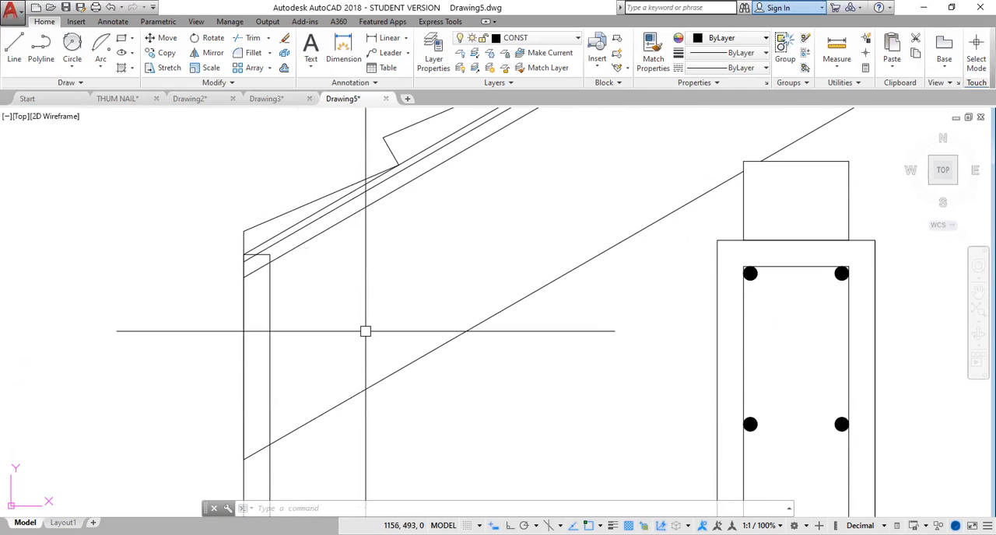
mouse_move(407, 452)
middle_down()
mouse_move(398, 373)
mouse_move(378, 420)
middle_up()
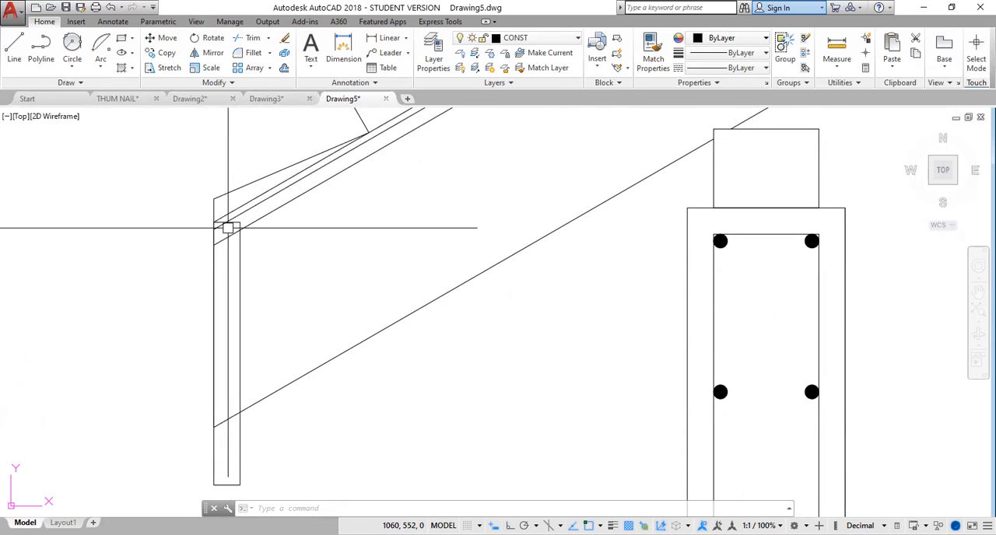
mouse_move(345, 423)
middle_down()
mouse_move(344, 373)
mouse_move(305, 287)
mouse_move(267, 344)
middle_up()
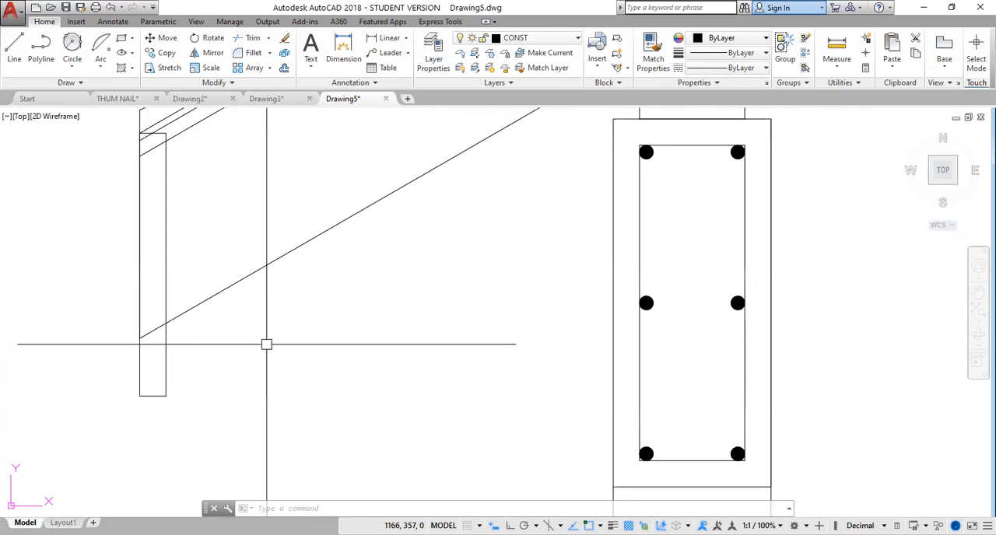
scroll(267, 344, down, 2)
scroll(227, 261, up, 2)
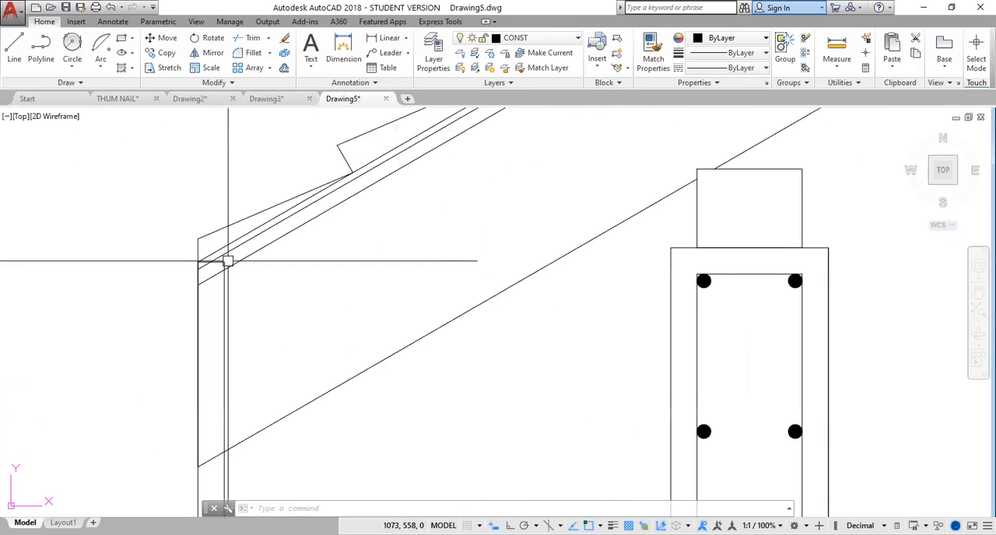
scroll(227, 261, up, 1)
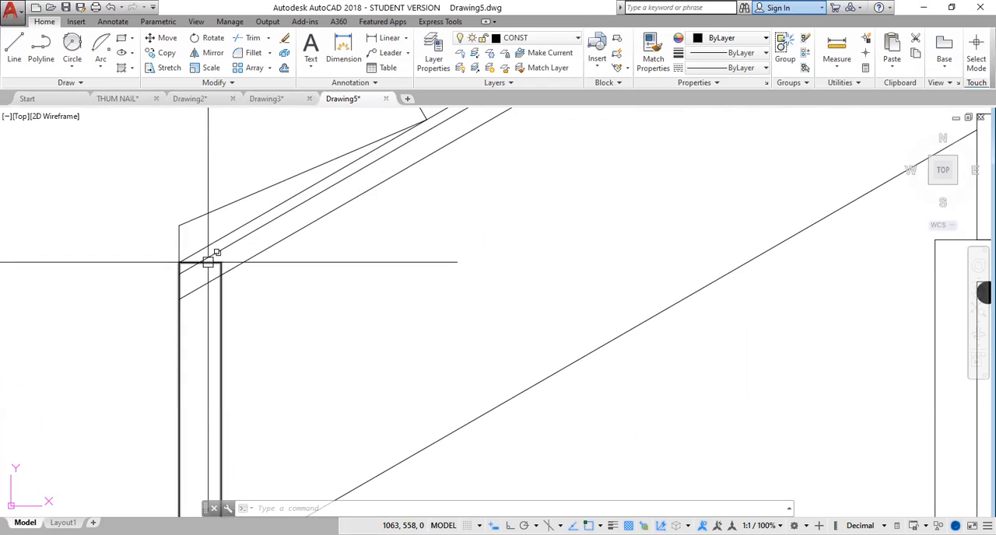
click(208, 263)
click(200, 263)
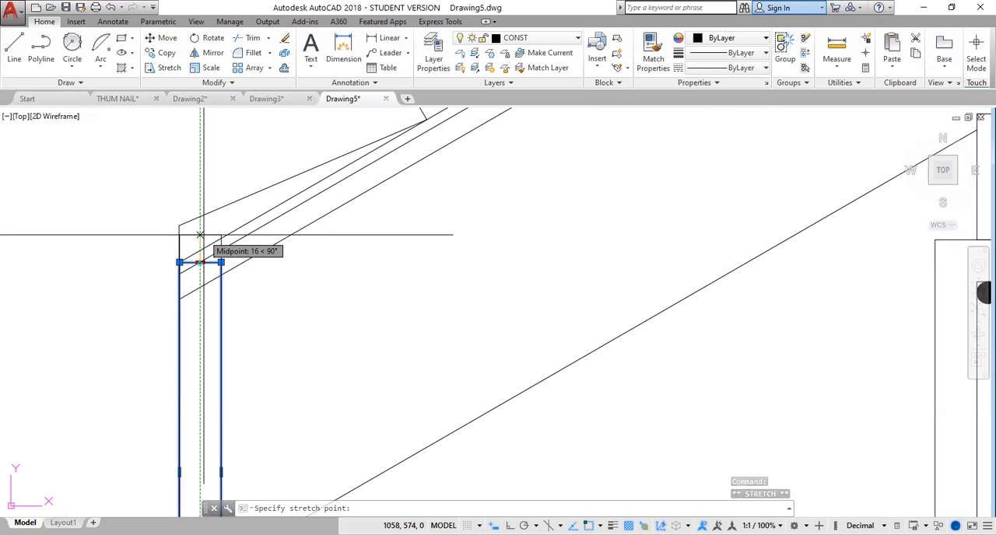
click(200, 234)
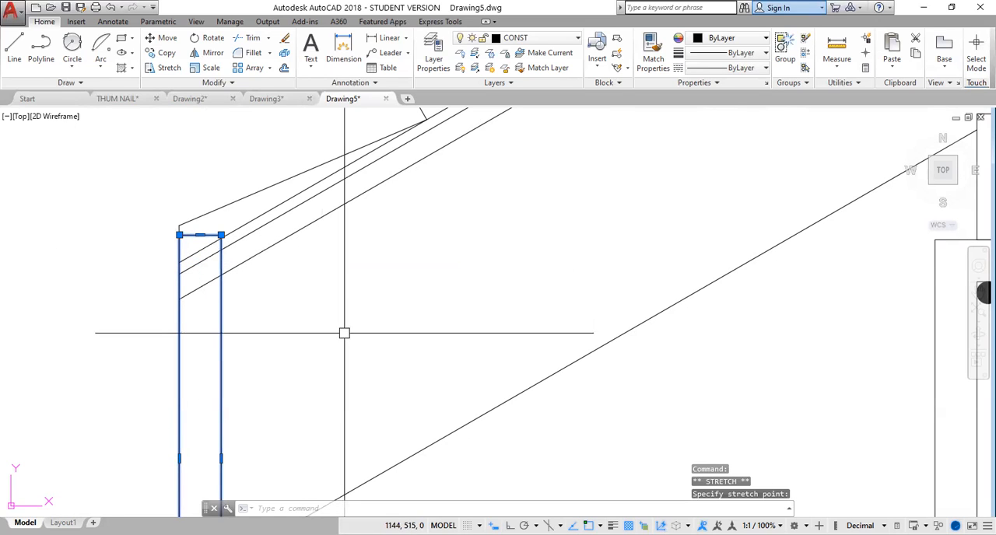
key(Escape)
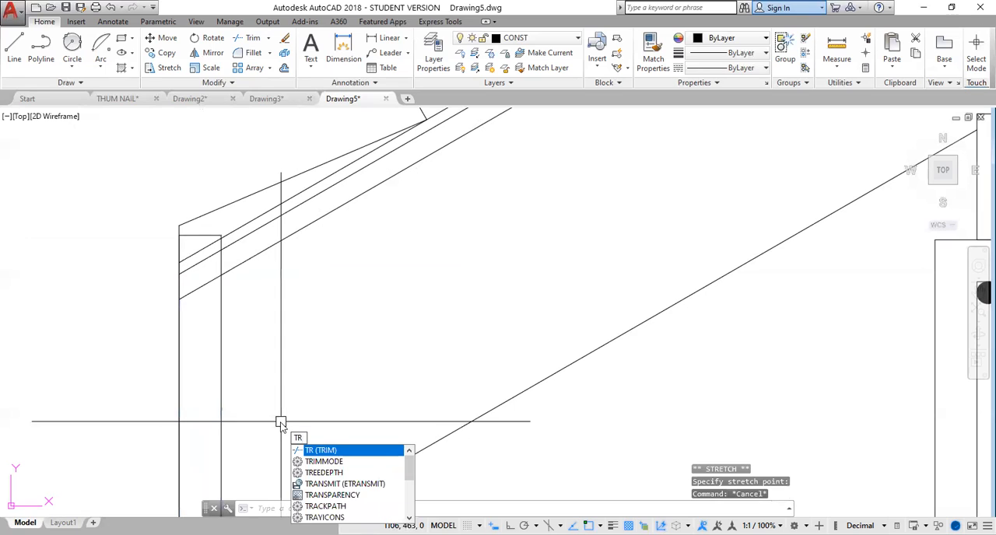
Trim away the portions of the covering lines and rafter's upper line that lie inside the fascia board.
key(Return)
key(Return)
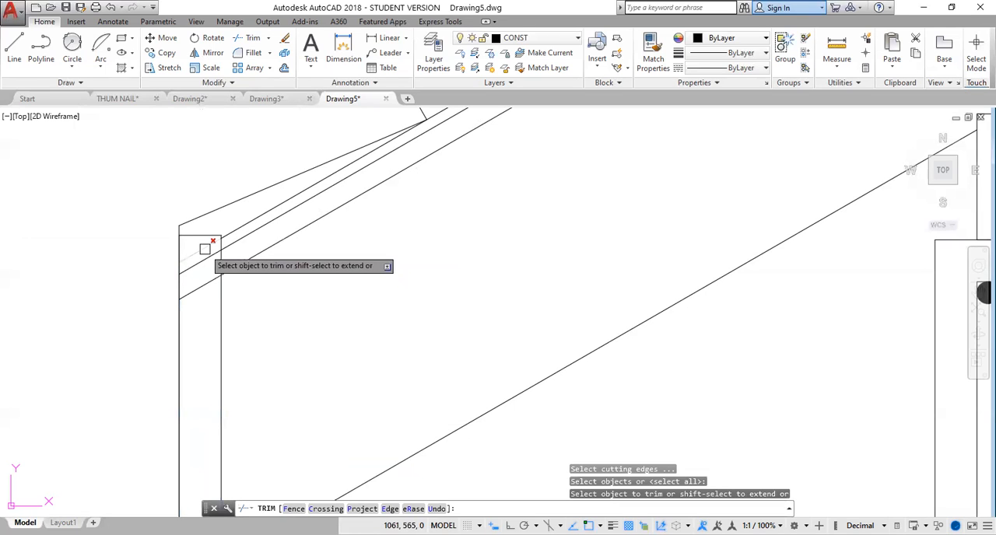
click(205, 258)
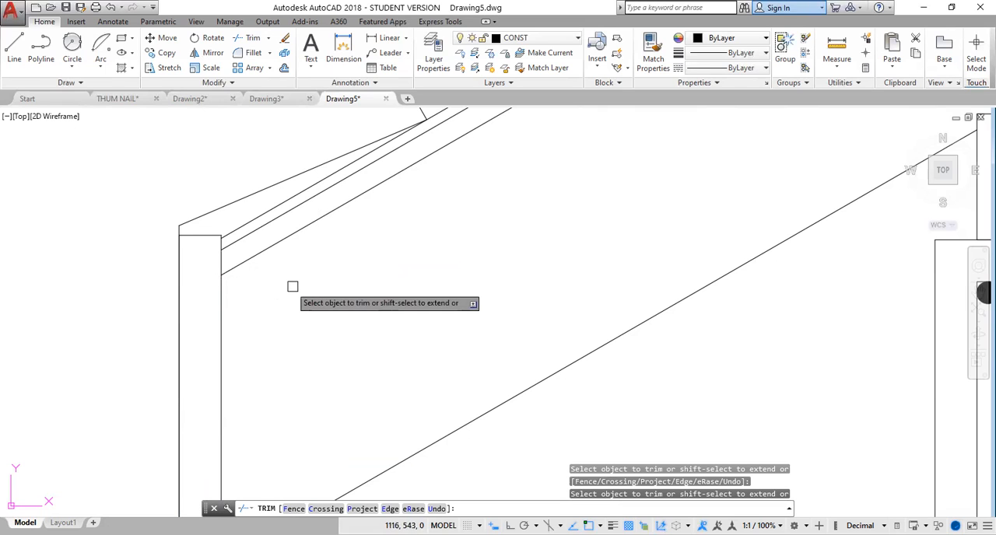
key(Escape)
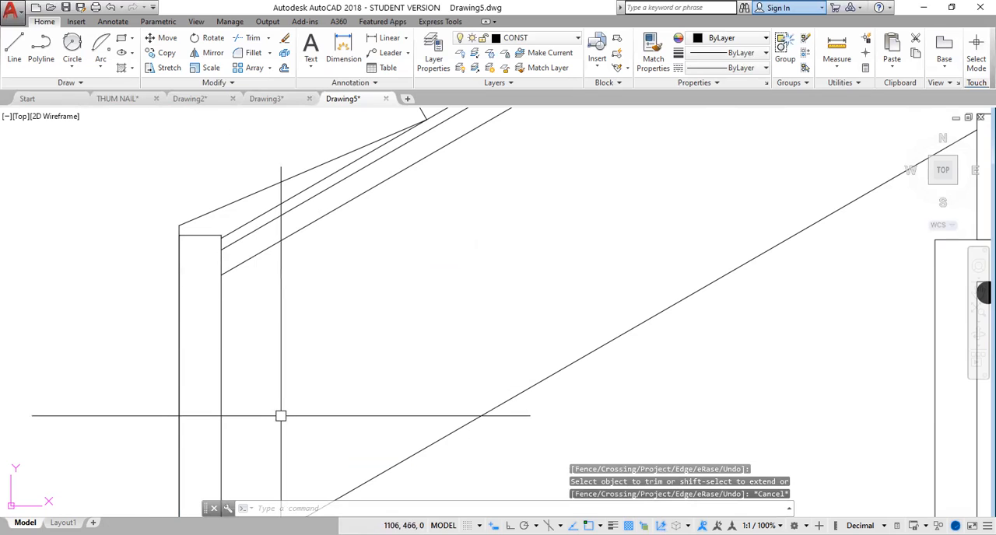
Stretch the topmost covering line's eave end down along its slope, past the fascia board's outer face.
scroll(281, 416, down, 2)
middle_drag(281, 416, 263, 389)
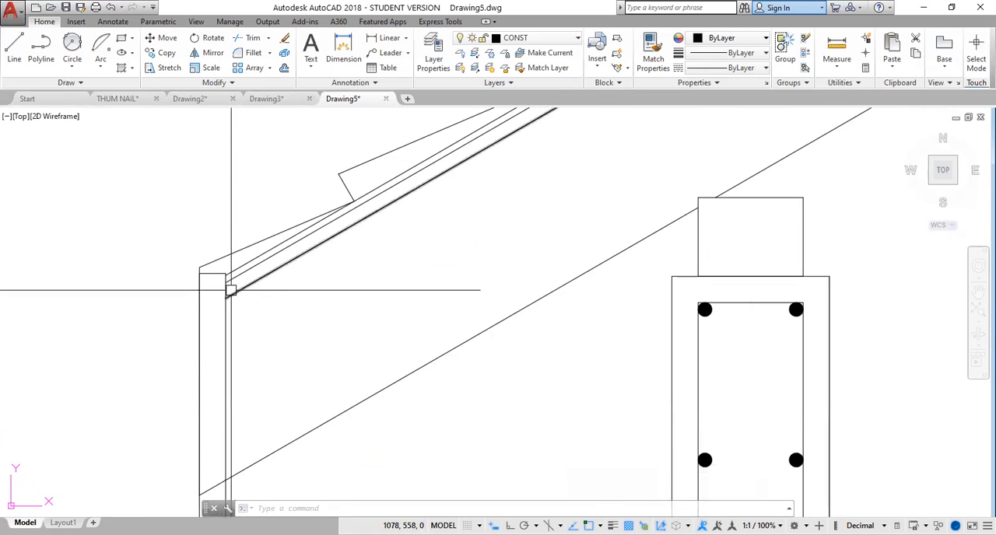
click(241, 263)
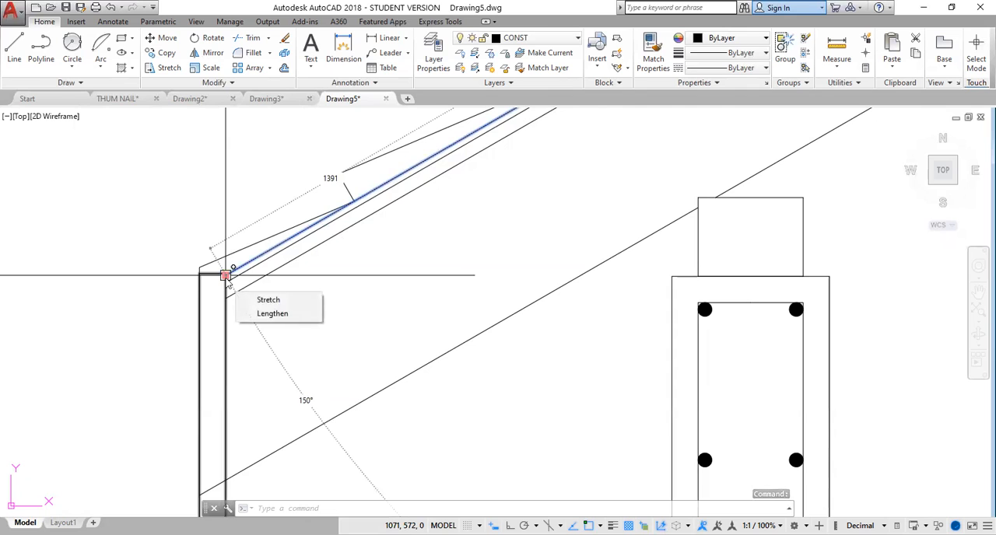
click(225, 276)
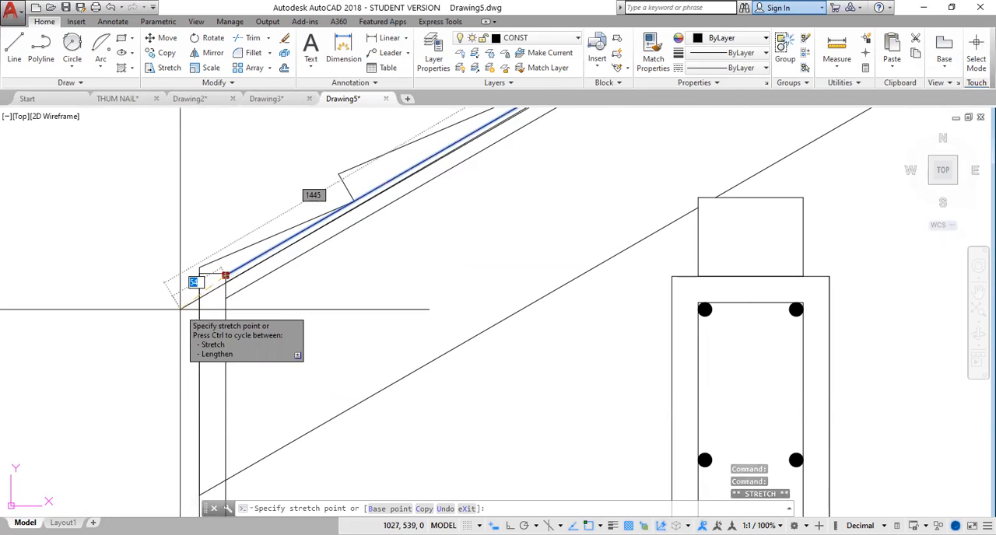
click(166, 309)
mouse_move(167, 310)
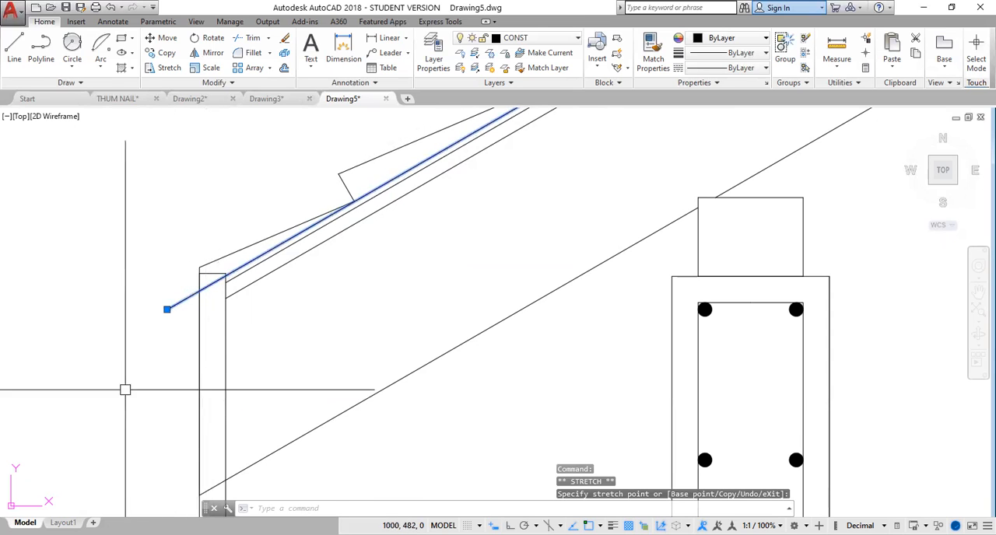
key(Escape)
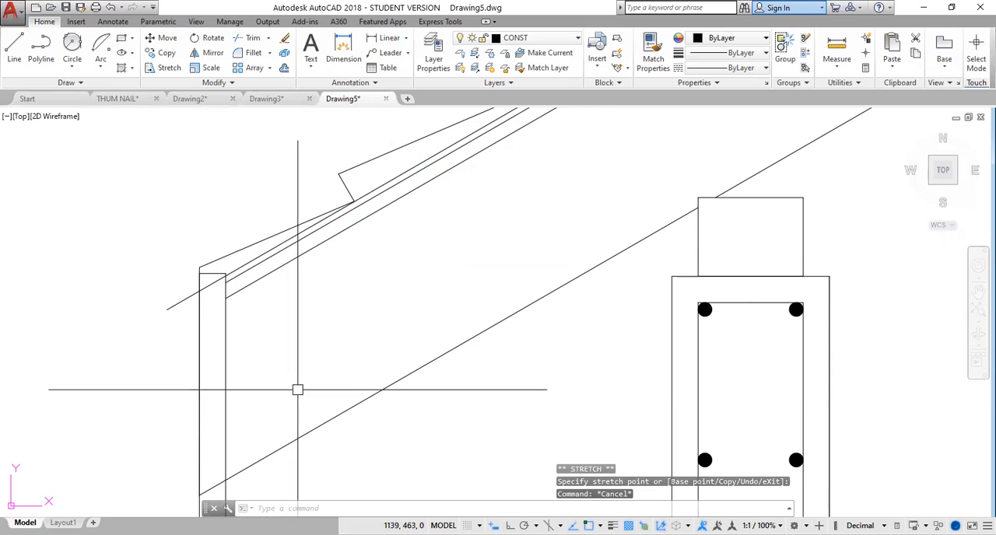
Trim the covering line beyond the fascia board's outer face, the board's top edge, and the rafter's lower line inside the board.
text(tr)
key(Return)
key(Return)
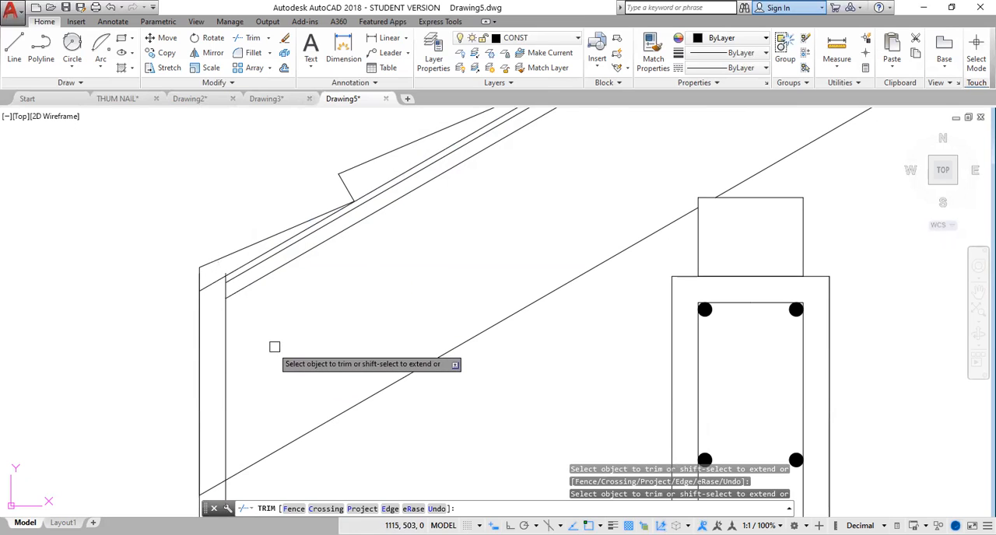
middle_drag(274, 347, 260, 273)
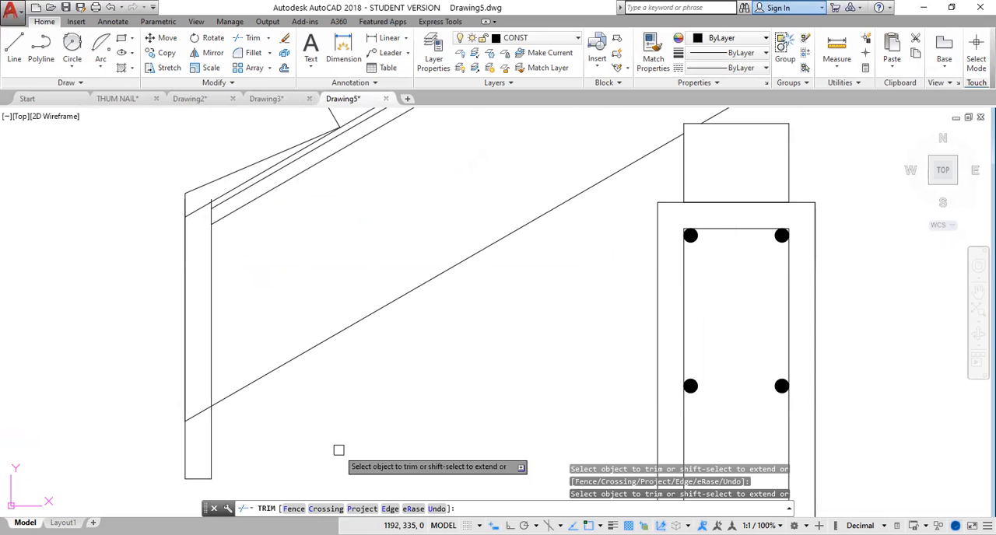
click(202, 414)
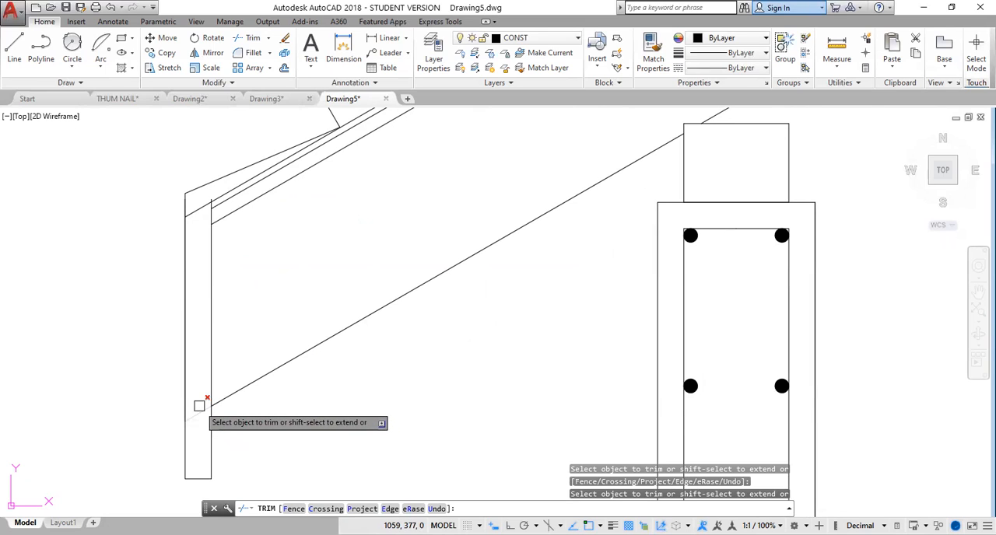
key(Escape)
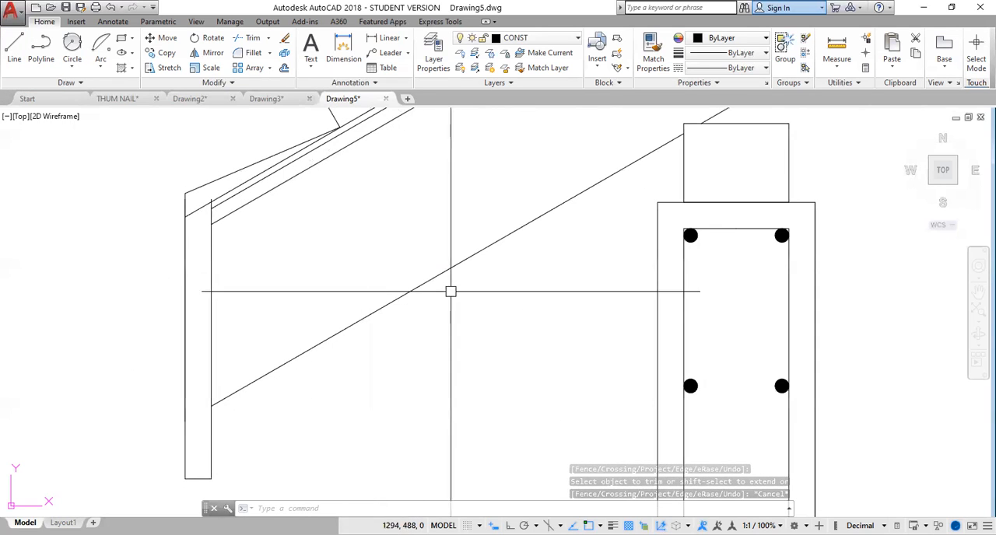
Draw a 25-deep soffit from the rafter's lower corner at the fascia board across to the ring beam and back.
scroll(491, 332, down, 4)
scroll(491, 332, down, 2)
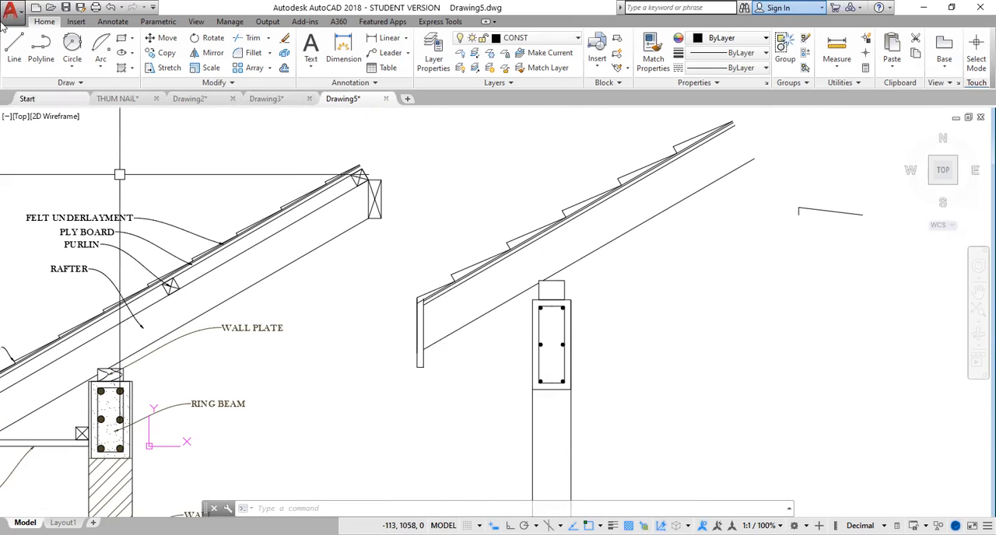
click(17, 48)
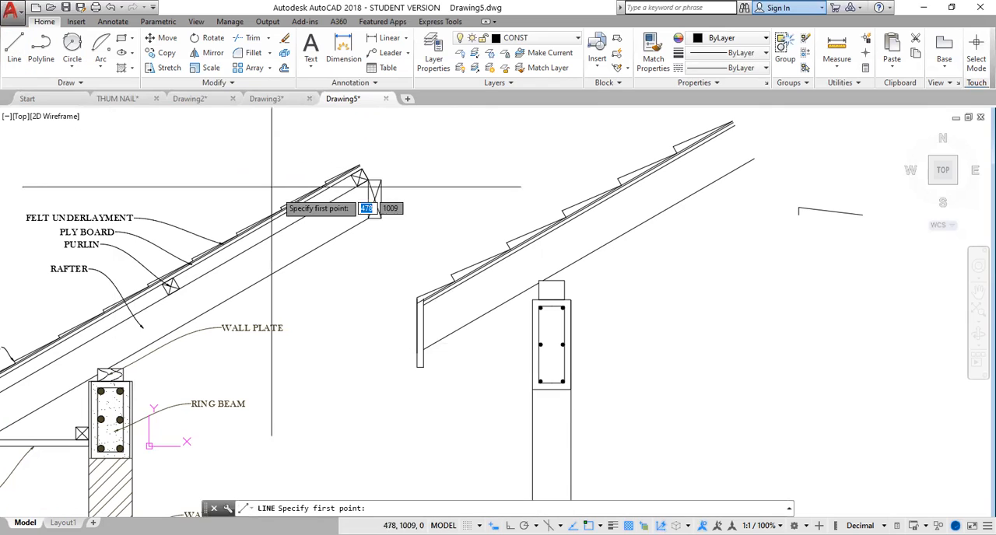
click(423, 351)
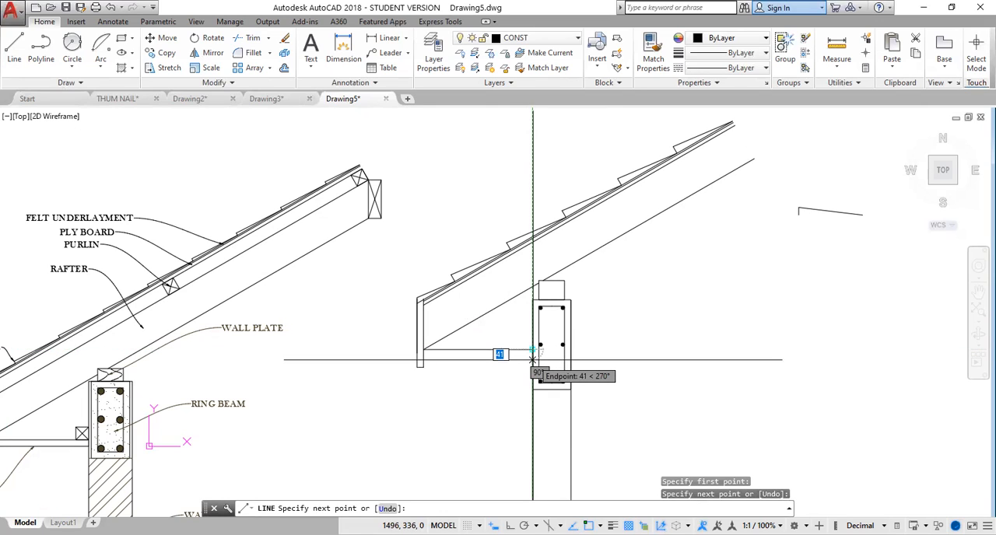
key(Return)
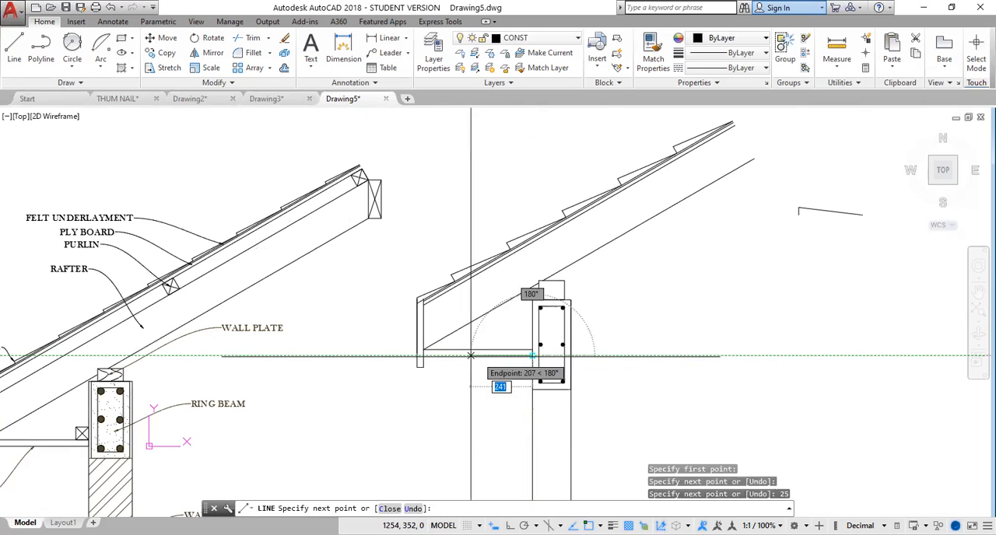
click(421, 357)
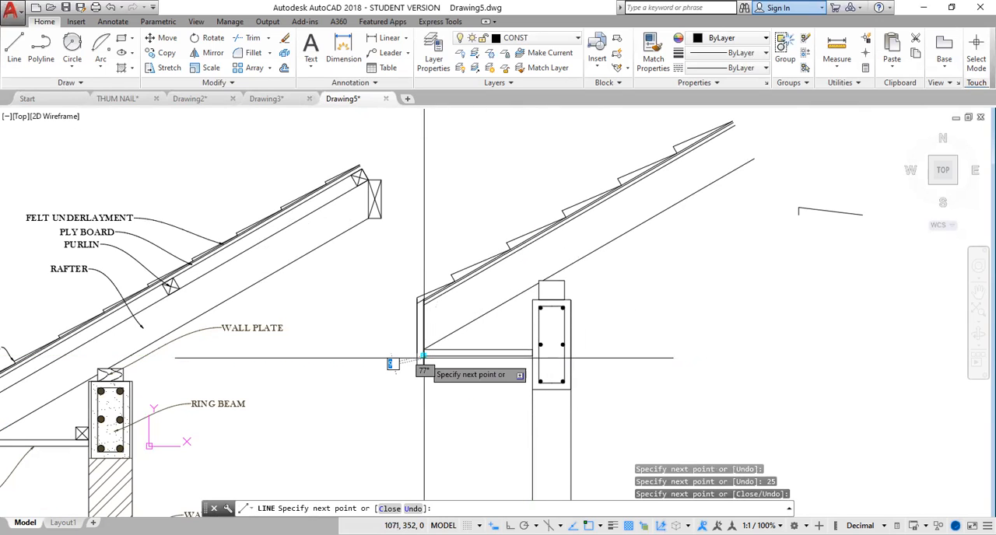
key(Escape)
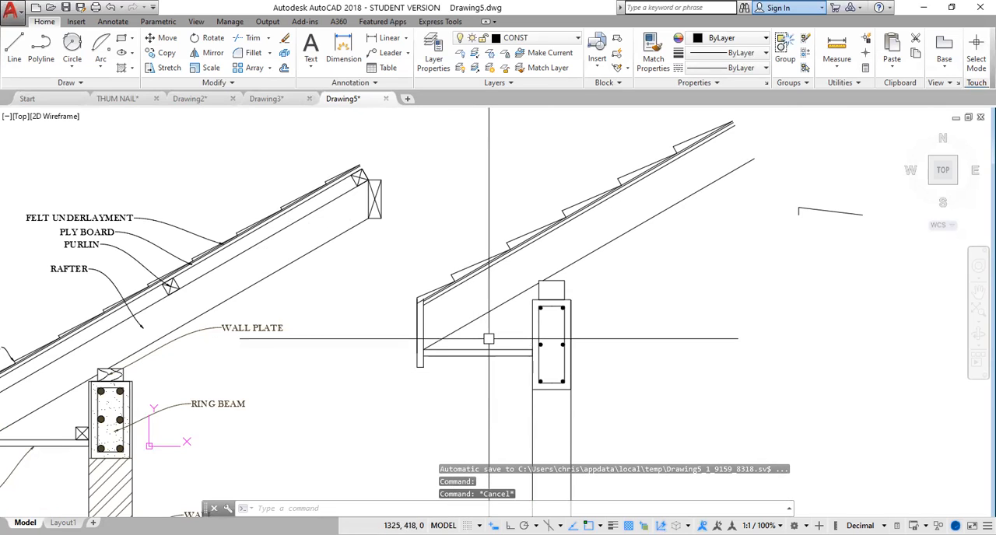
Select the short vertical line of the spare tile profile lying apart from the eave detail.
scroll(488, 356, down, 2)
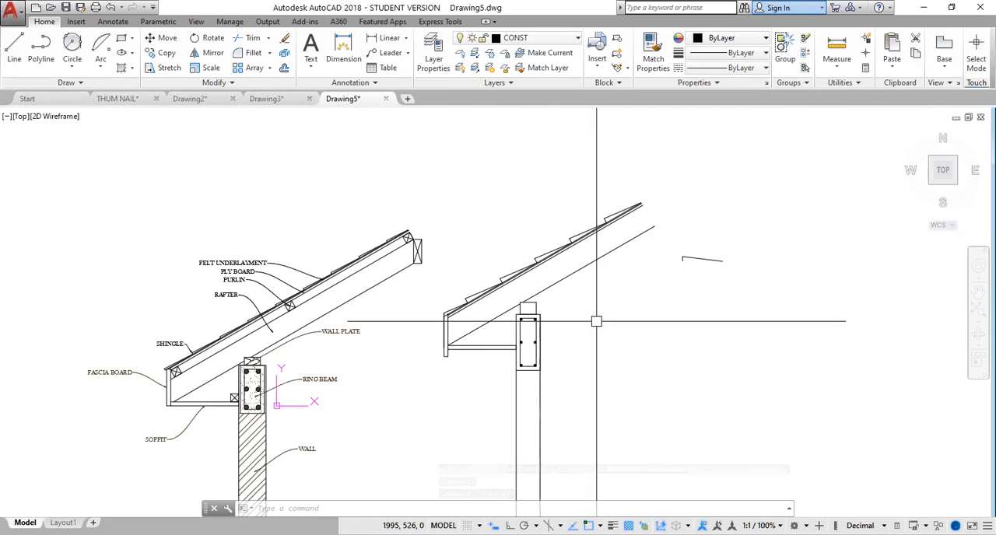
mouse_move(605, 347)
middle_down()
mouse_move(572, 334)
mouse_move(489, 334)
middle_up()
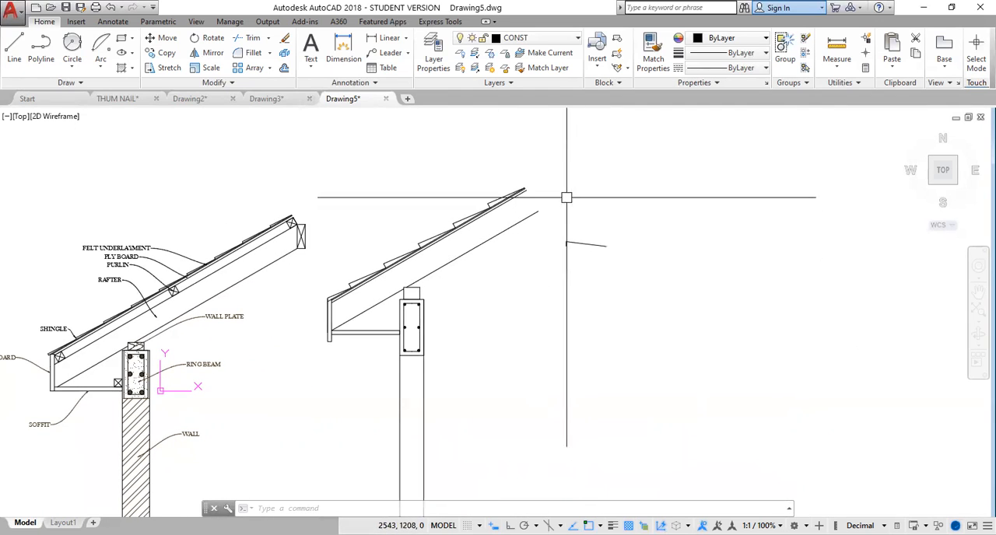
mouse_move(566, 219)
mouse_down()
mouse_move(596, 218)
mouse_move(596, 271)
mouse_move(549, 270)
mouse_move(742, 144)
mouse_up()
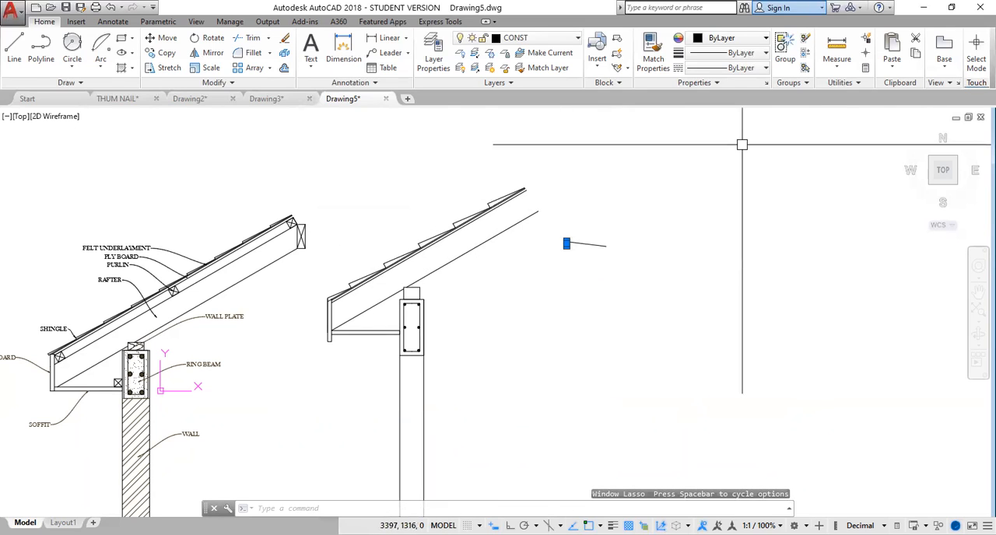